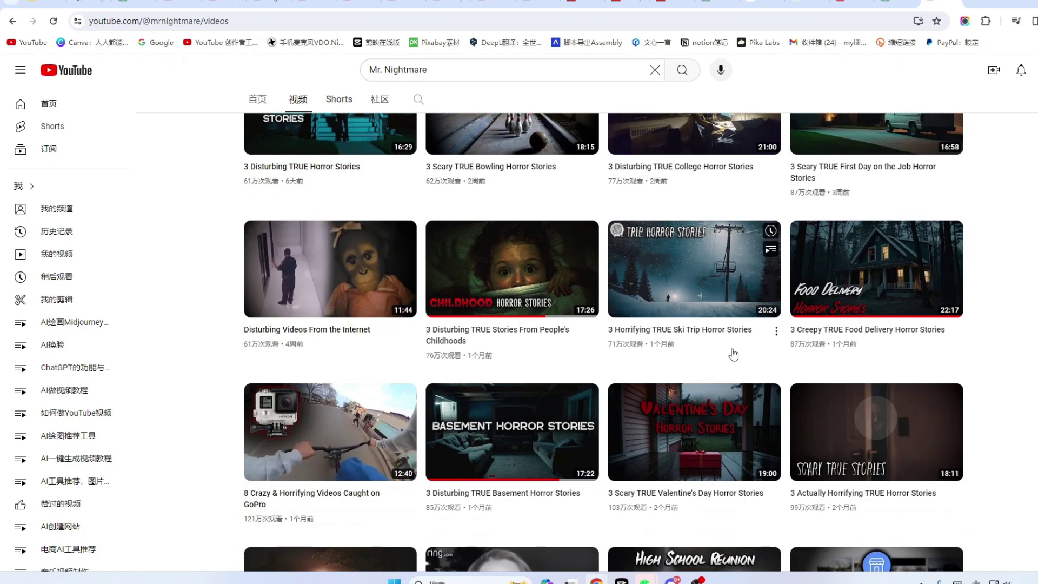
Look through the Mr. Nightmare channel's list of latest horror videos and their view counts.
{"action": "scroll", "coordinate": [732, 351], "scroll_direction": "down", "scroll_amount": 5}
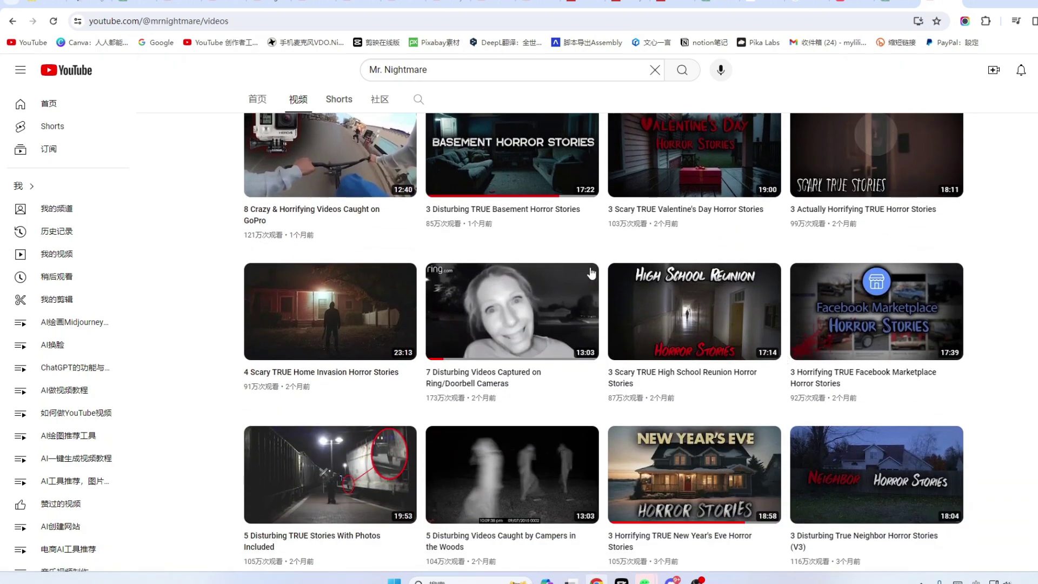
{"action": "scroll", "coordinate": [498, 303], "scroll_direction": "up", "scroll_amount": 15}
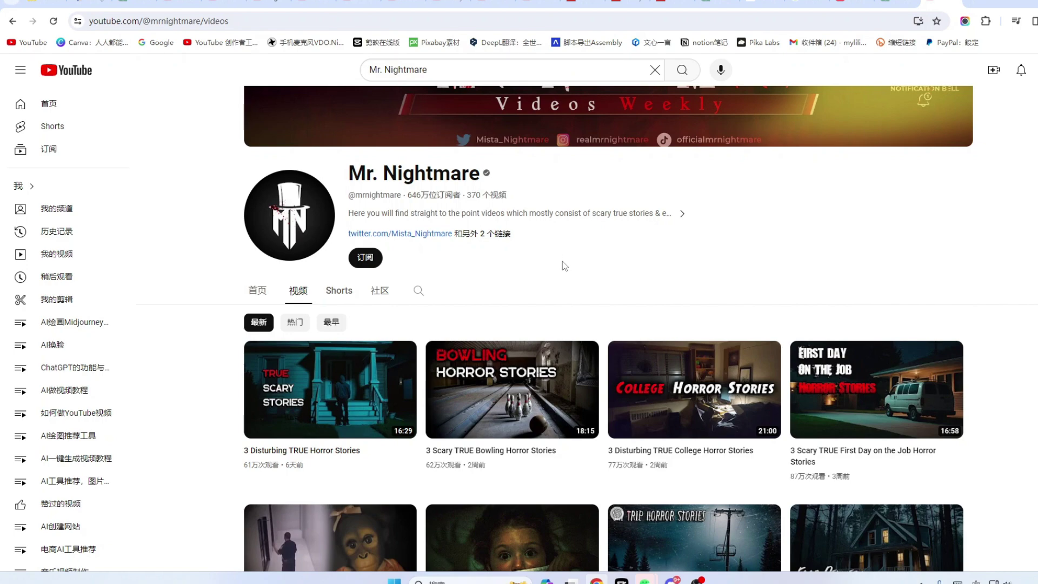
{"action": "scroll", "coordinate": [564, 265], "scroll_direction": "down", "scroll_amount": 4}
{"action": "scroll", "coordinate": [599, 332], "scroll_direction": "up", "scroll_amount": 4}
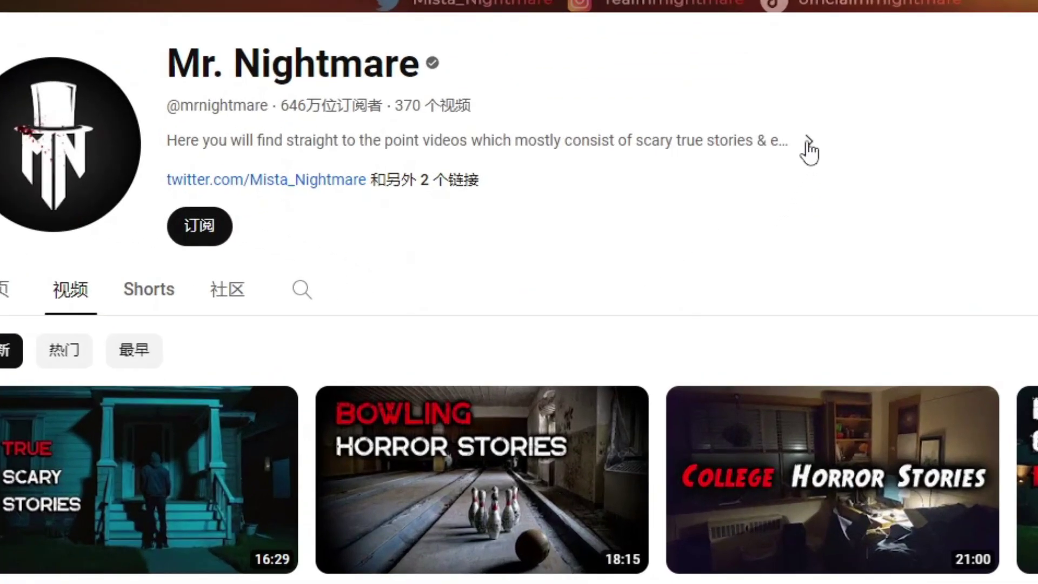
Read the full description and links of the Mr. Nightmare channel, close them, and return to the channel header.
{"action": "left_click", "coordinate": [807, 143]}
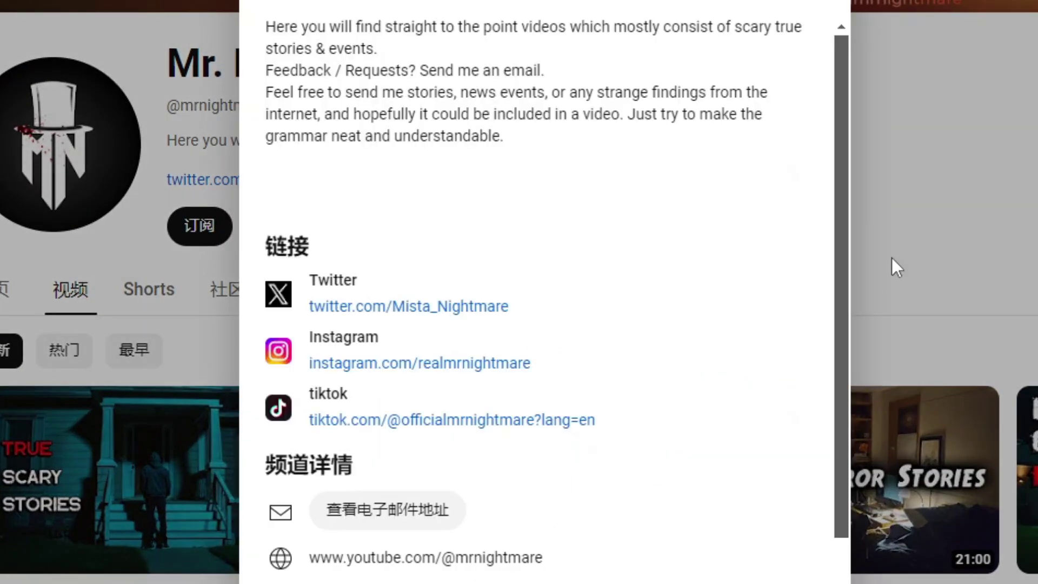
{"action": "left_click", "coordinate": [891, 257]}
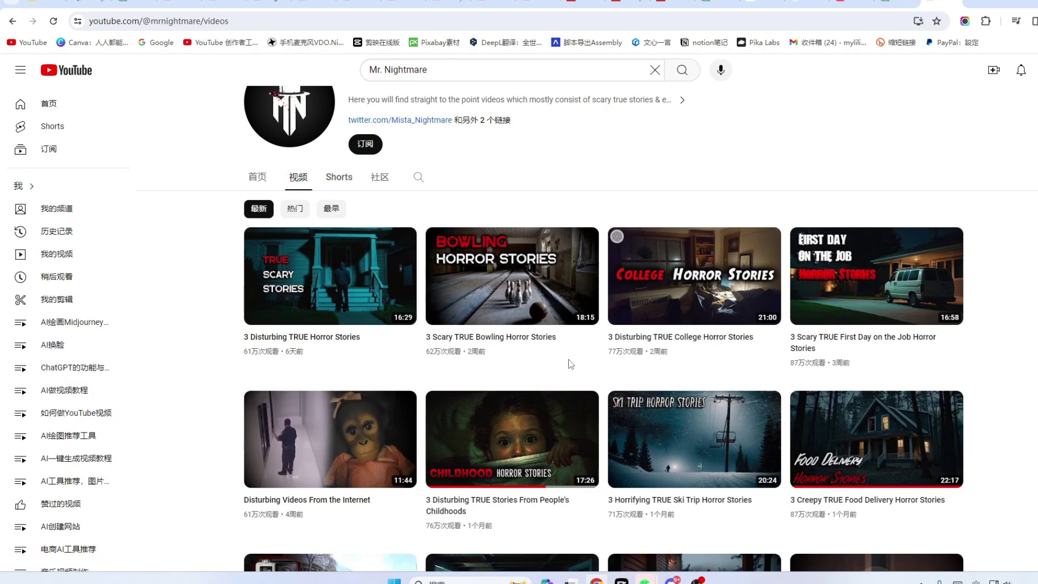
{"action": "scroll", "coordinate": [571, 363], "scroll_direction": "down", "scroll_amount": 2}
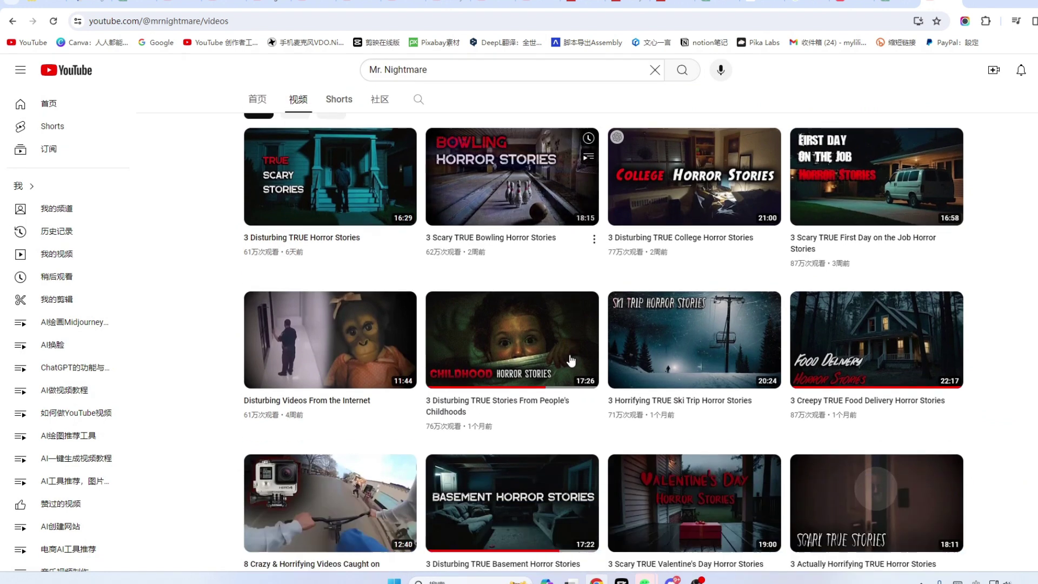
{"action": "scroll", "coordinate": [598, 399], "scroll_direction": "up", "scroll_amount": 3}
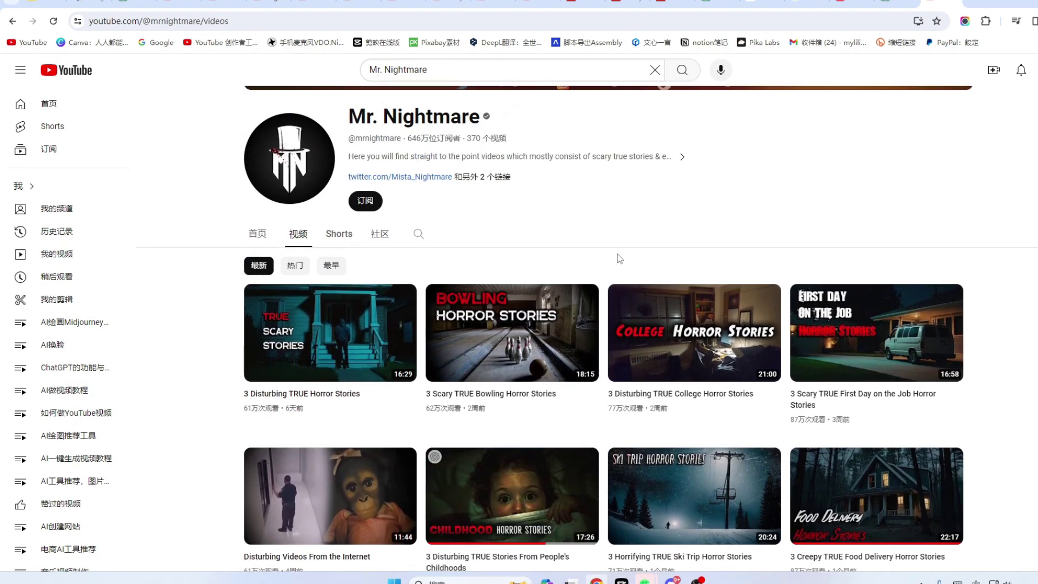
{"action": "scroll", "coordinate": [620, 258], "scroll_direction": "up", "scroll_amount": 2}
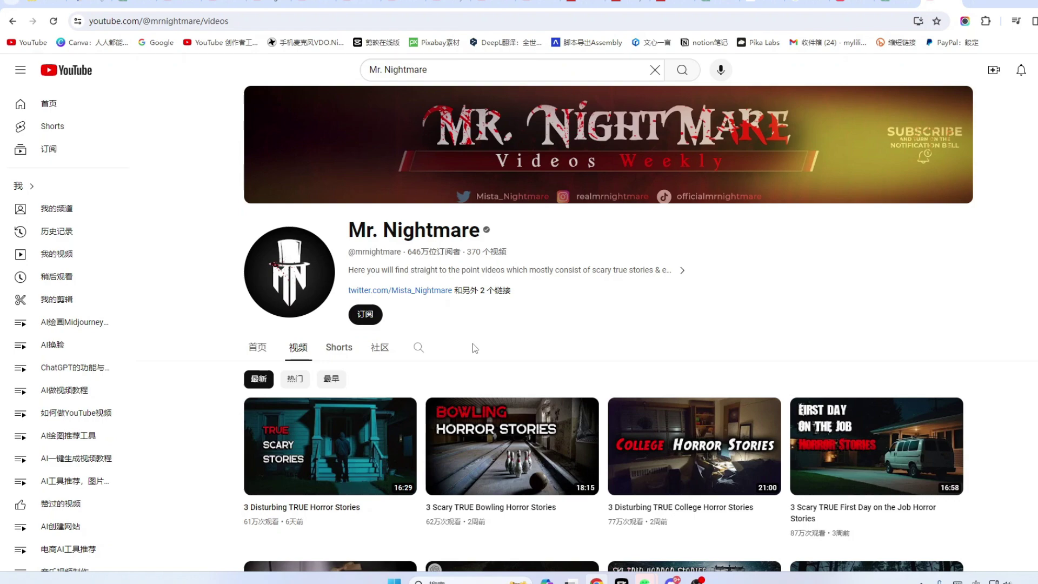
Check the MJV Animations statistics on Social Blade, and browse the Scary Pumpkin channel's latest videos on YouTube.
{"action": "left_click", "coordinate": [668, 4]}
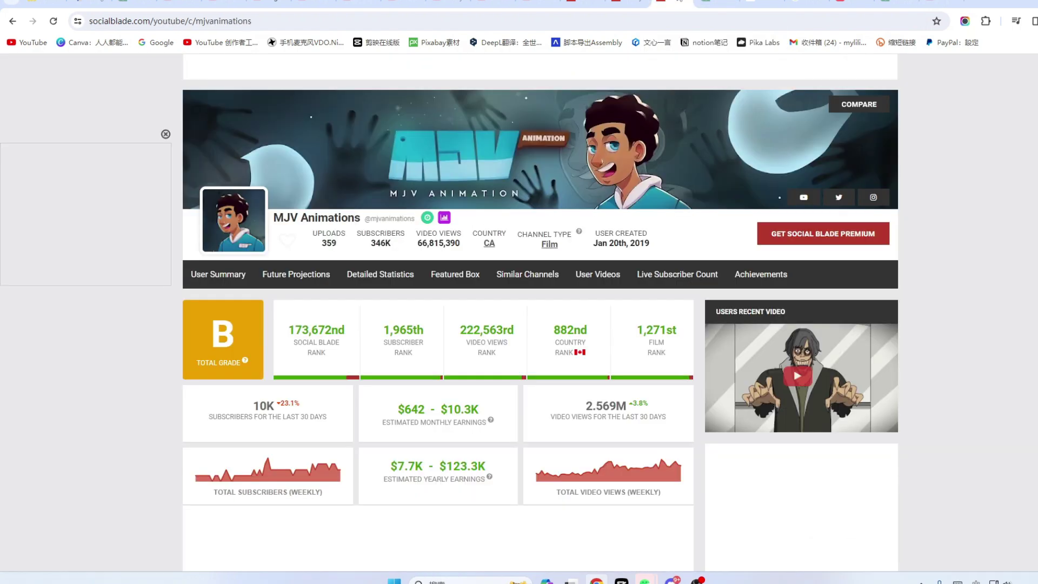
{"action": "left_click", "coordinate": [630, 4]}
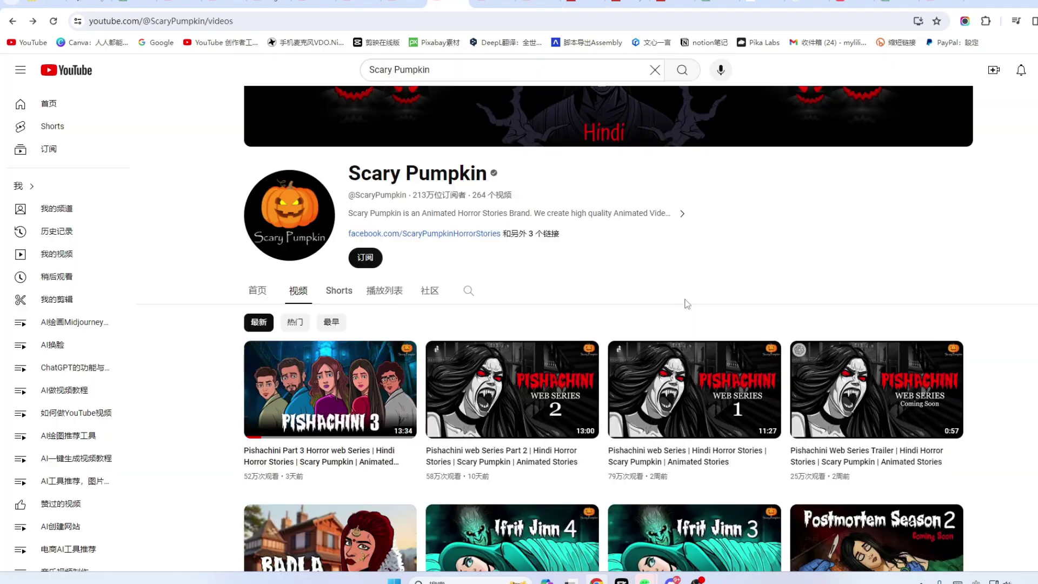
{"action": "scroll", "coordinate": [686, 301], "scroll_direction": "up", "scroll_amount": 1}
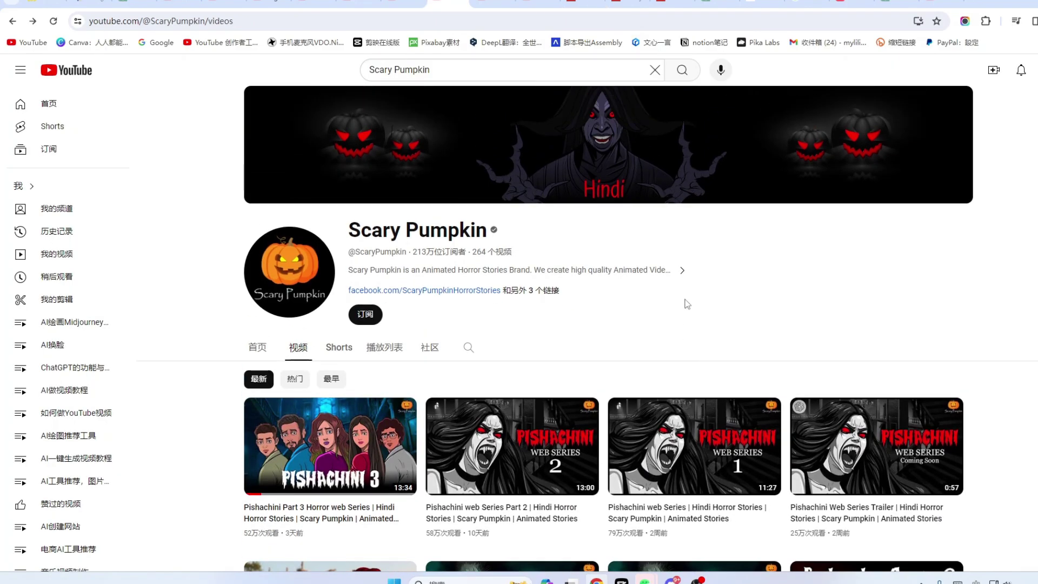
{"action": "scroll", "coordinate": [686, 303], "scroll_direction": "down", "scroll_amount": 1}
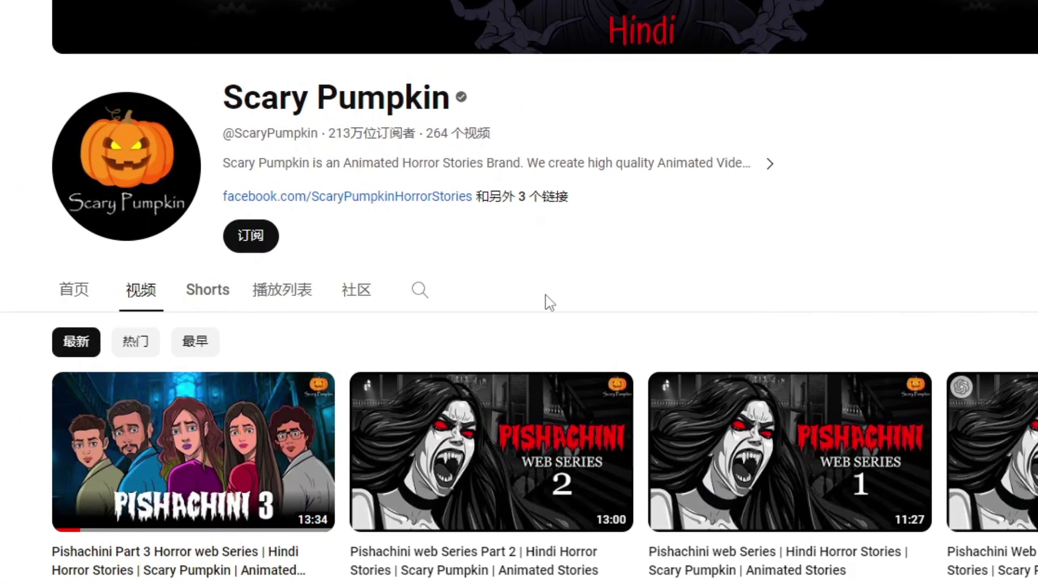
{"action": "scroll", "coordinate": [546, 300], "scroll_direction": "down", "scroll_amount": 3}
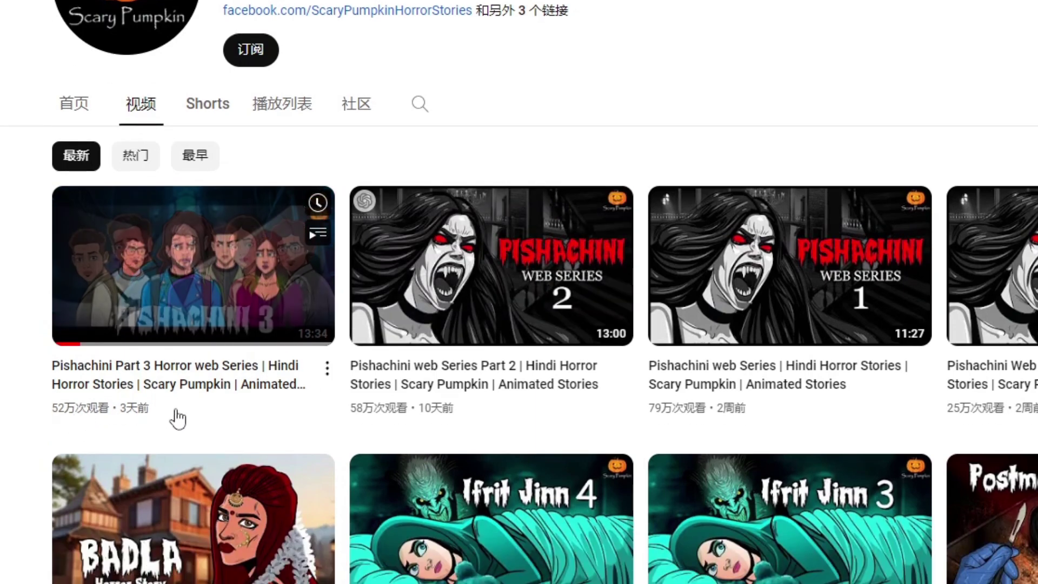
{"action": "scroll", "coordinate": [502, 430], "scroll_direction": "down", "scroll_amount": 5}
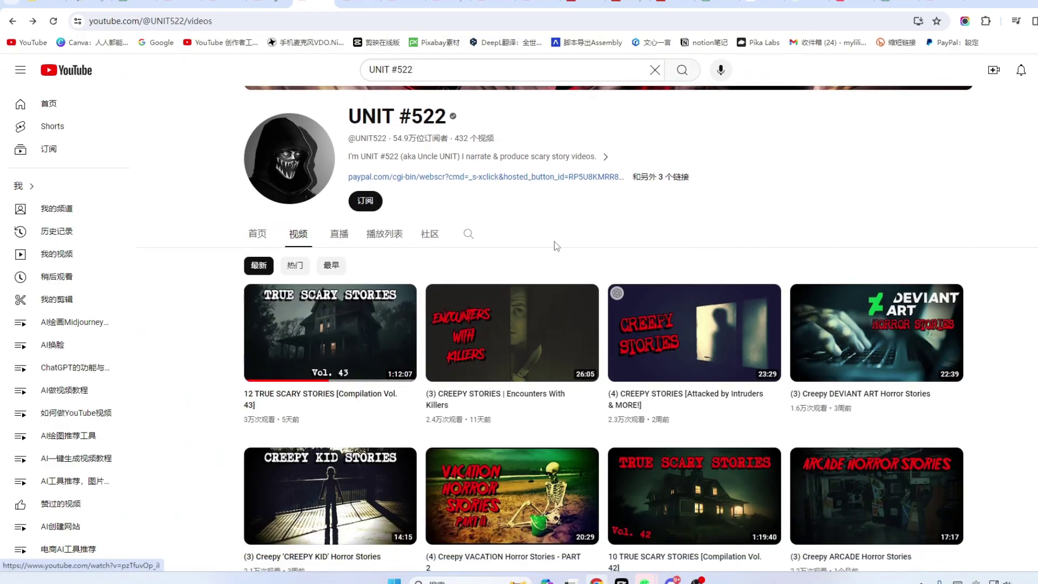
Compare the latest uploads of the horror channels UNIT #522, MJV Animations, Scary Pumpkin and Mr. Nightmare.
{"action": "scroll", "coordinate": [770, 213], "scroll_direction": "down", "scroll_amount": 1}
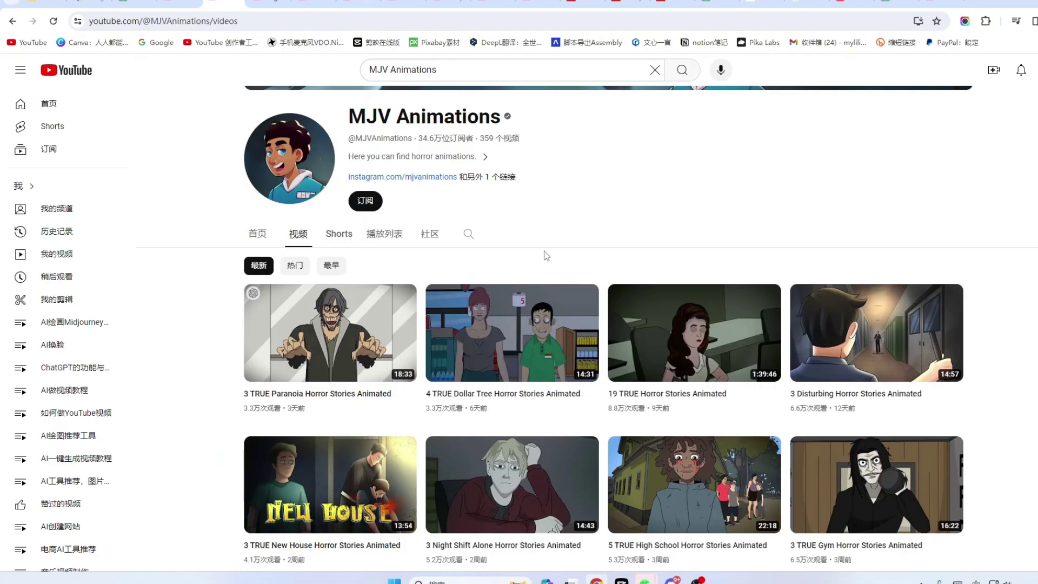
{"action": "scroll", "coordinate": [631, 210], "scroll_direction": "down", "scroll_amount": 1}
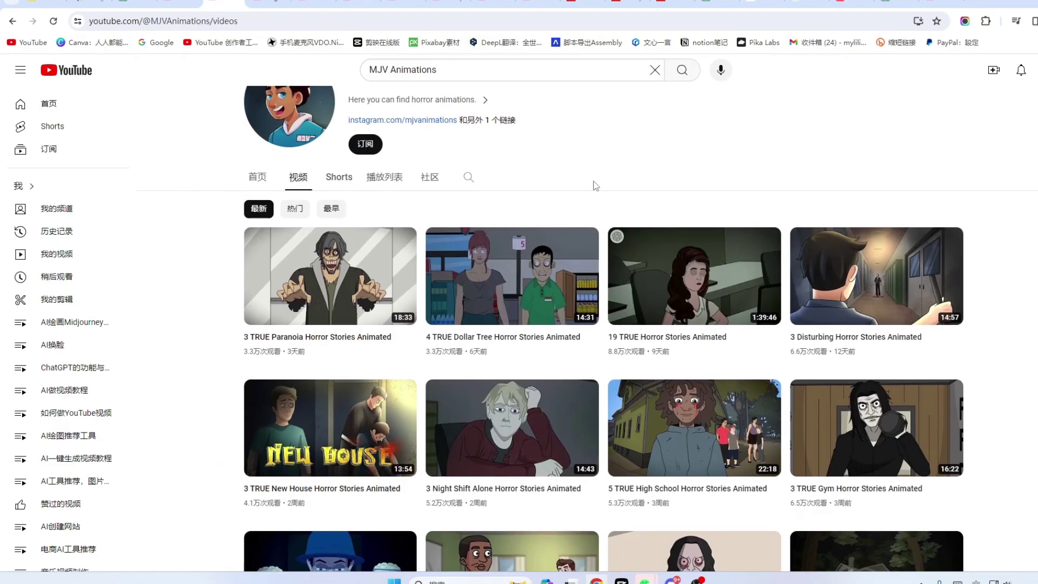
{"action": "left_click", "coordinate": [448, 5]}
{"action": "scroll", "coordinate": [616, 208], "scroll_direction": "down", "scroll_amount": 2}
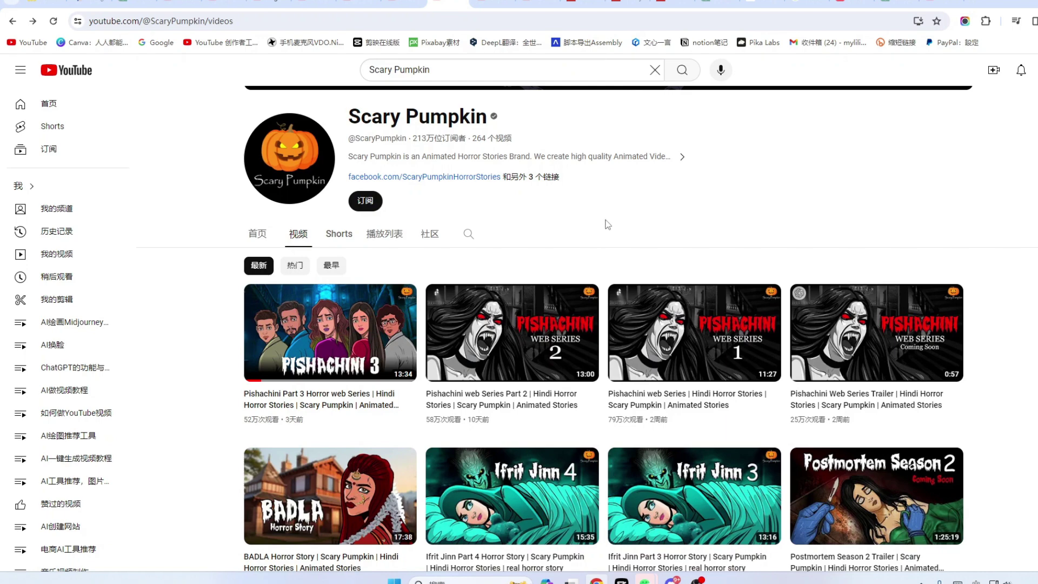
{"action": "left_click", "coordinate": [630, 6]}
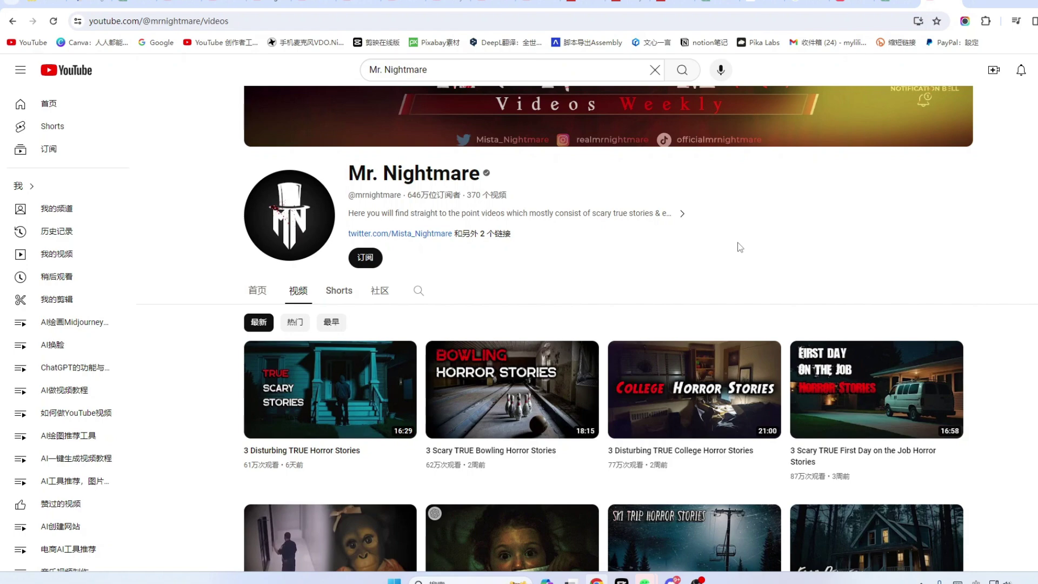
{"action": "scroll", "coordinate": [738, 267], "scroll_direction": "down", "scroll_amount": 4}
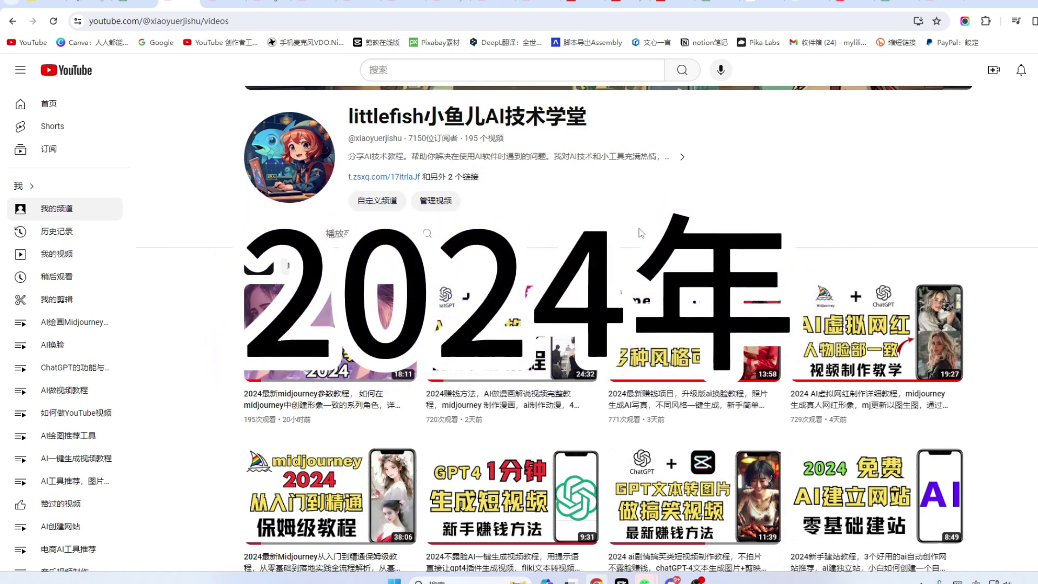
Look over the latest AI tutorial videos on the littlefish小鱼儿AI技术学堂 channel.
{"action": "scroll", "coordinate": [566, 341], "scroll_direction": "down", "scroll_amount": 1}
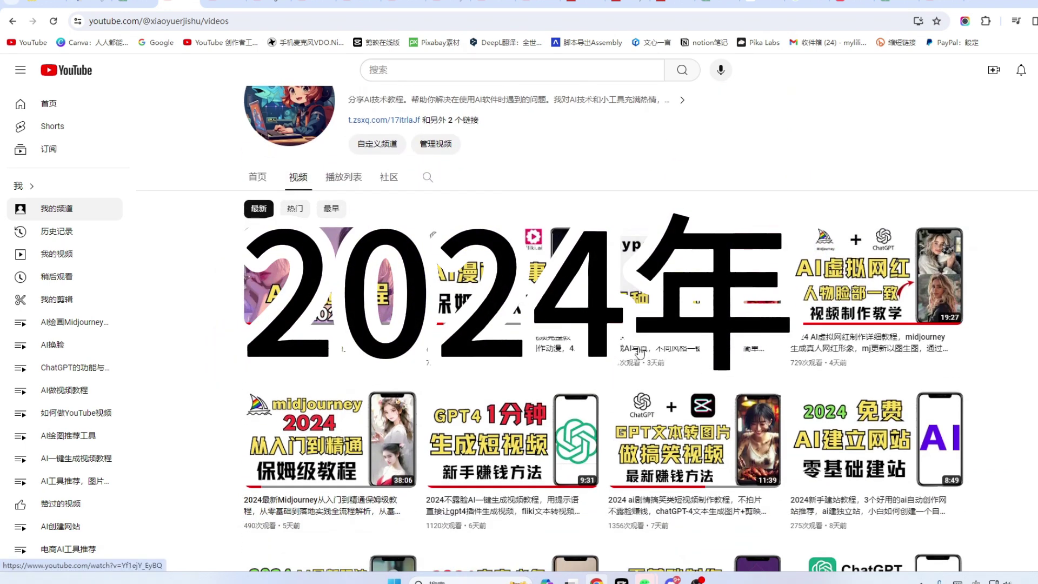
{"action": "scroll", "coordinate": [565, 342], "scroll_direction": "up", "scroll_amount": 2}
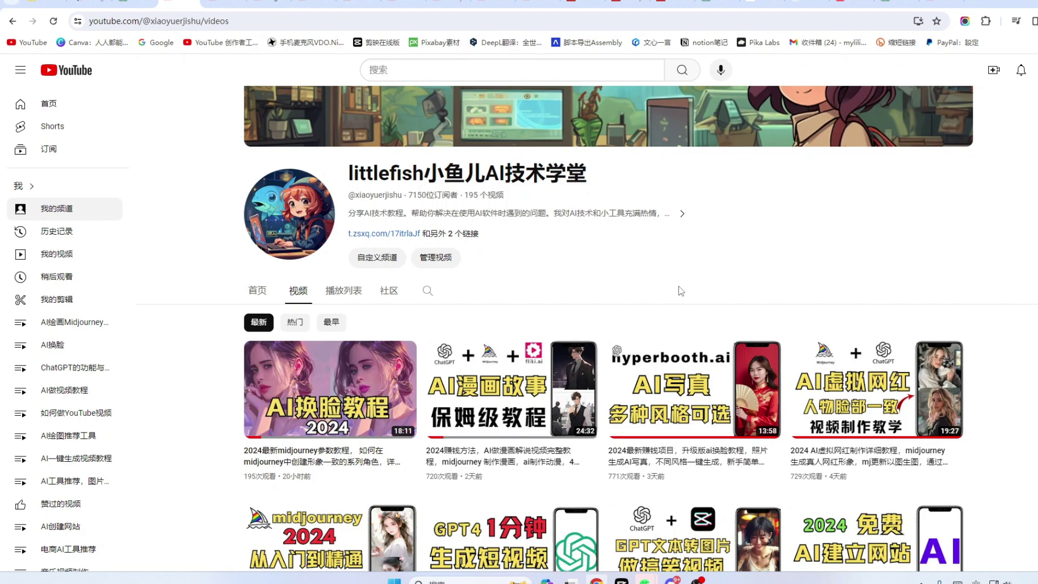
{"action": "scroll", "coordinate": [680, 291], "scroll_direction": "down", "scroll_amount": 1}
{"action": "scroll", "coordinate": [668, 262], "scroll_direction": "up", "scroll_amount": 1}
{"action": "scroll", "coordinate": [666, 257], "scroll_direction": "down", "scroll_amount": 1}
{"action": "scroll", "coordinate": [667, 257], "scroll_direction": "up", "scroll_amount": 1}
{"action": "scroll", "coordinate": [610, 284], "scroll_direction": "down", "scroll_amount": 3}
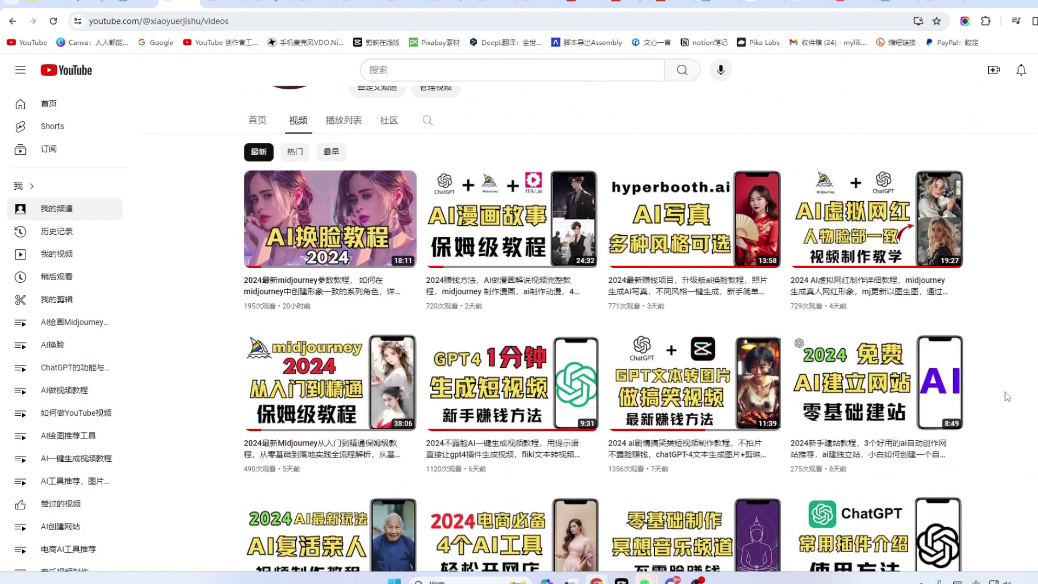
{"action": "scroll", "coordinate": [563, 271], "scroll_direction": "up", "scroll_amount": 3}
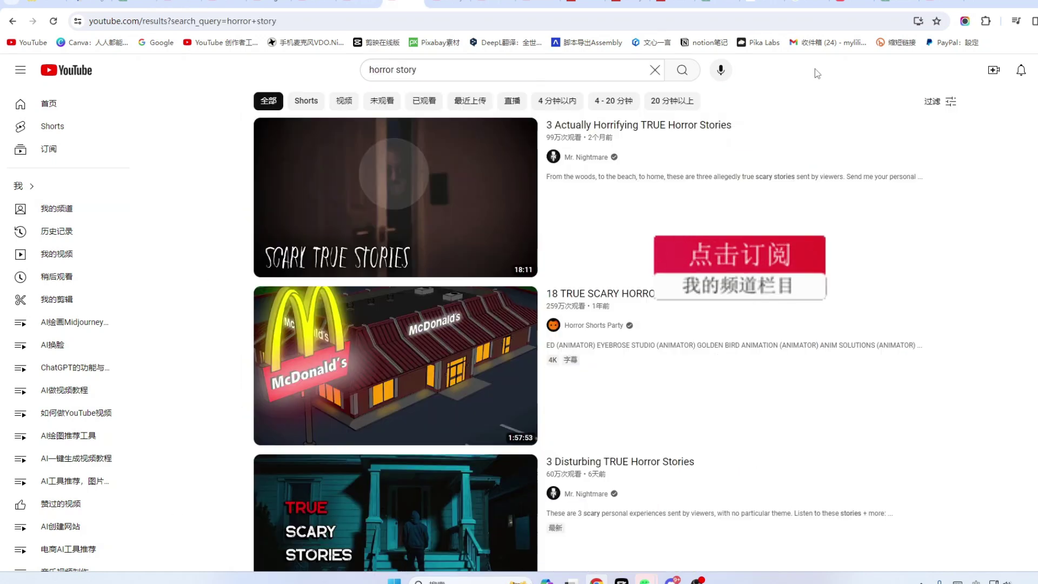
Examine the YouTube search results for "horror story", comparing the videos' styles and view counts.
{"action": "mouse_move", "coordinate": [658, 227]}
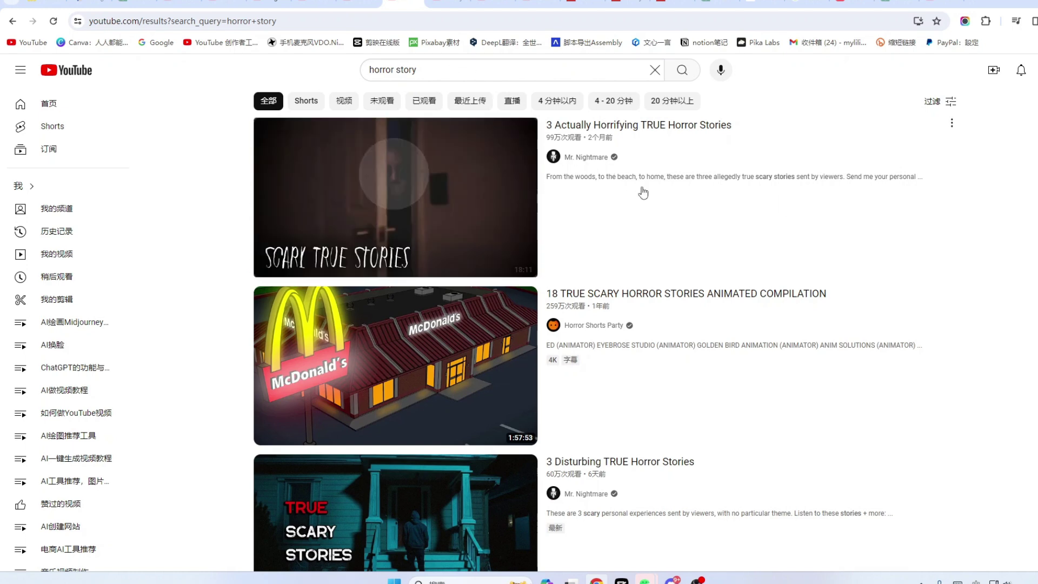
{"action": "scroll", "coordinate": [700, 226], "scroll_direction": "down", "scroll_amount": 4}
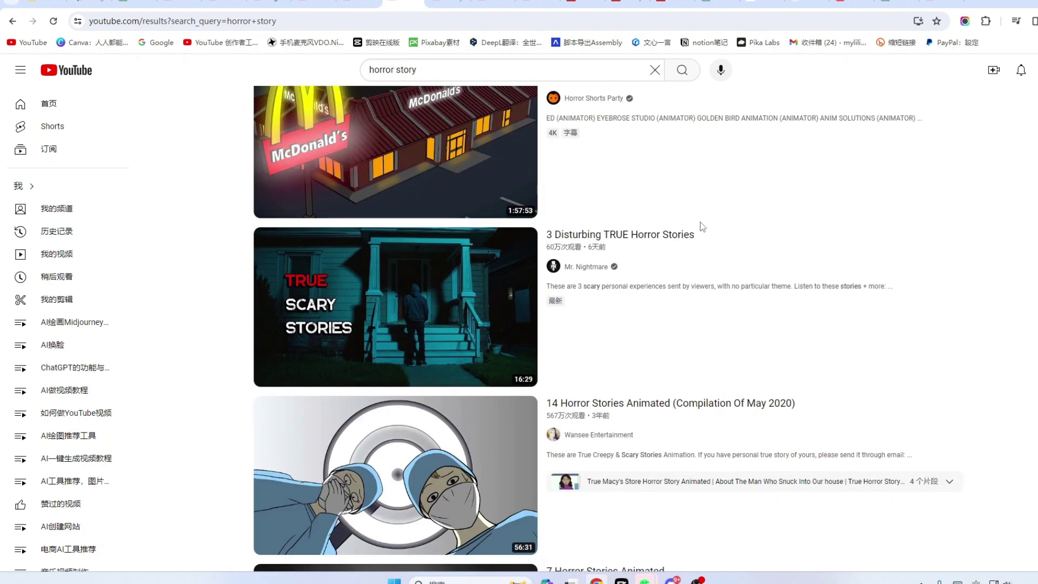
{"action": "scroll", "coordinate": [699, 226], "scroll_direction": "down", "scroll_amount": 10}
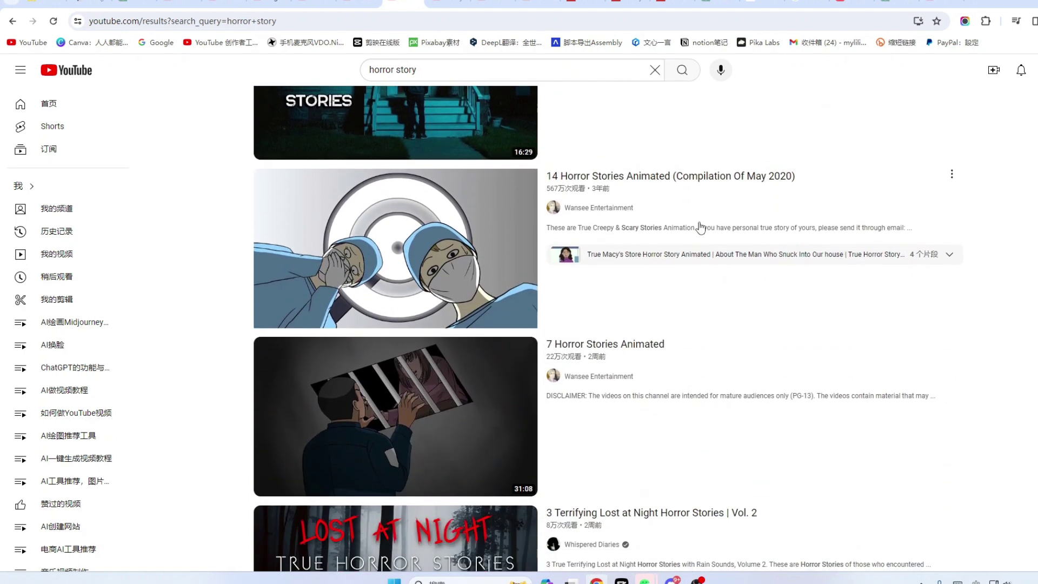
{"action": "scroll", "coordinate": [700, 227], "scroll_direction": "down", "scroll_amount": 2}
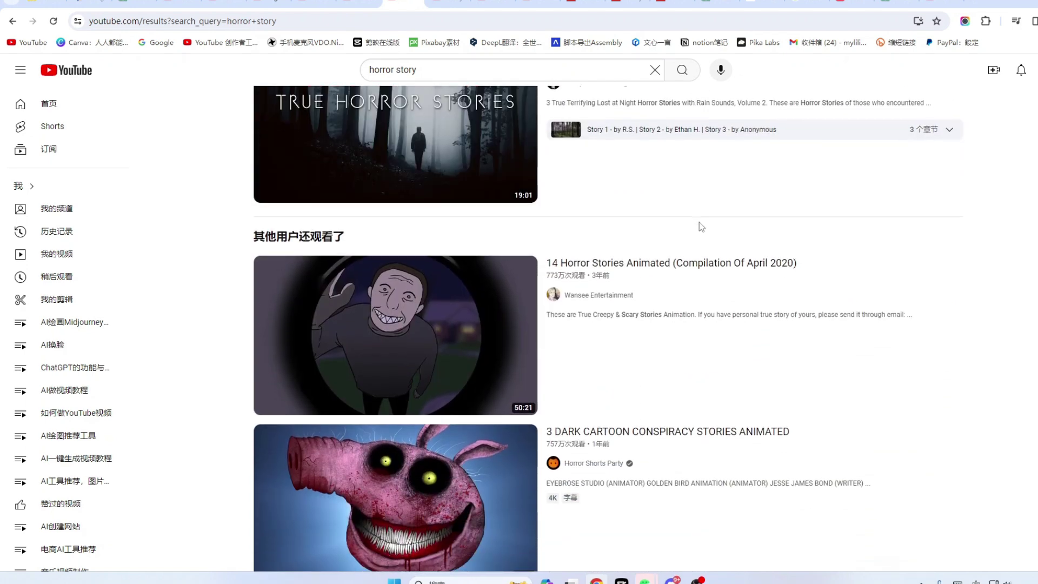
{"action": "scroll", "coordinate": [698, 221], "scroll_direction": "down", "scroll_amount": 2}
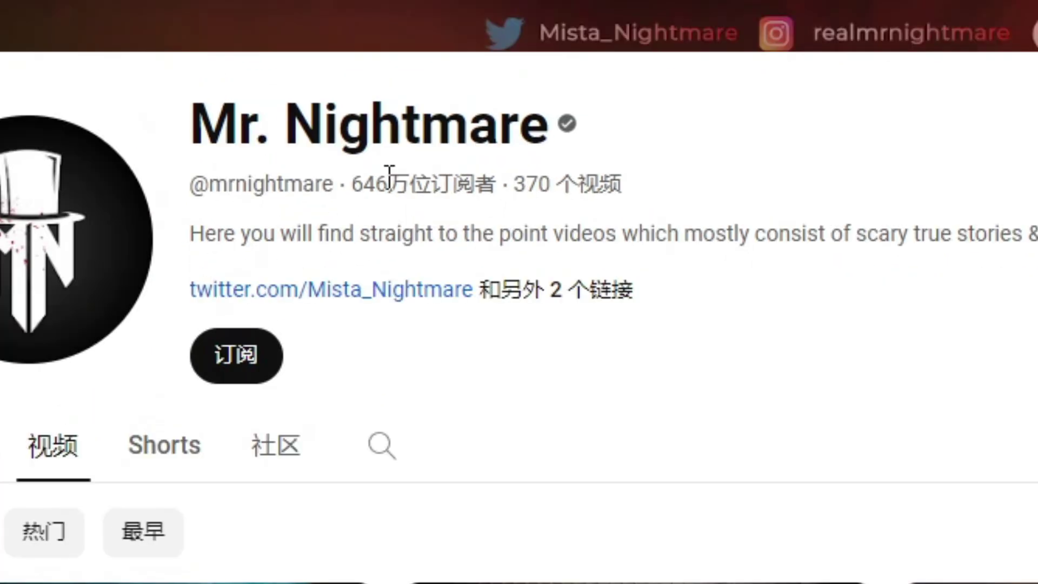
Review the Mr. Nightmare channel's subscriber figure and scan its recent horror story uploads.
{"action": "scroll", "coordinate": [652, 260], "scroll_direction": "down", "scroll_amount": 1}
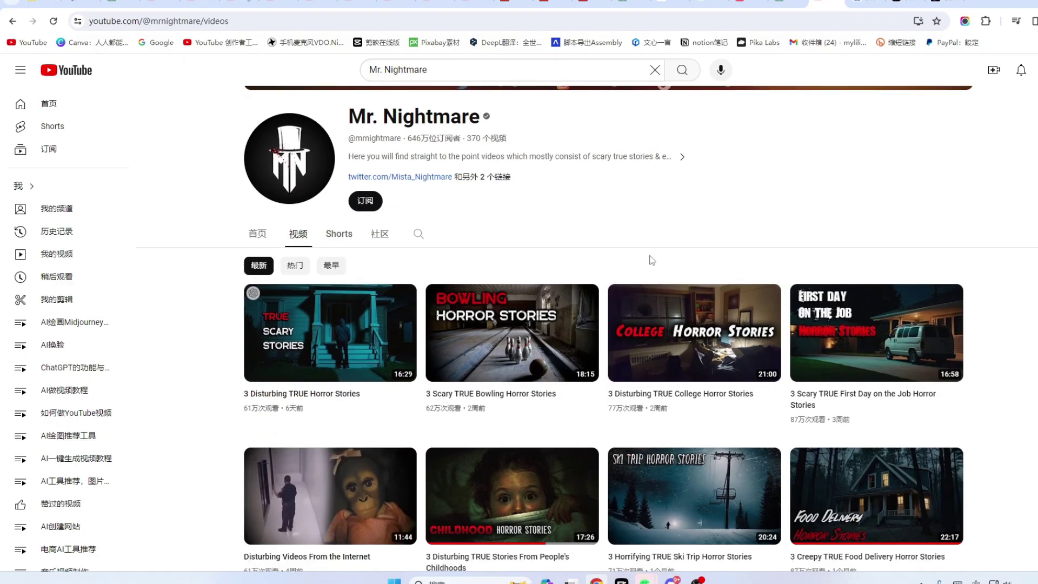
{"action": "scroll", "coordinate": [651, 260], "scroll_direction": "down", "scroll_amount": 3}
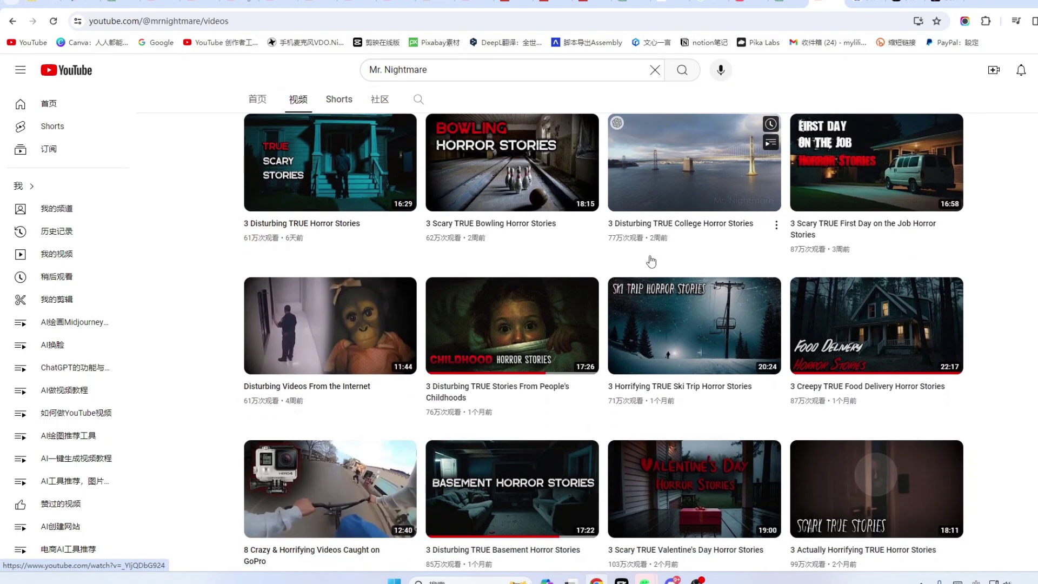
{"action": "scroll", "coordinate": [651, 260], "scroll_direction": "down", "scroll_amount": 5}
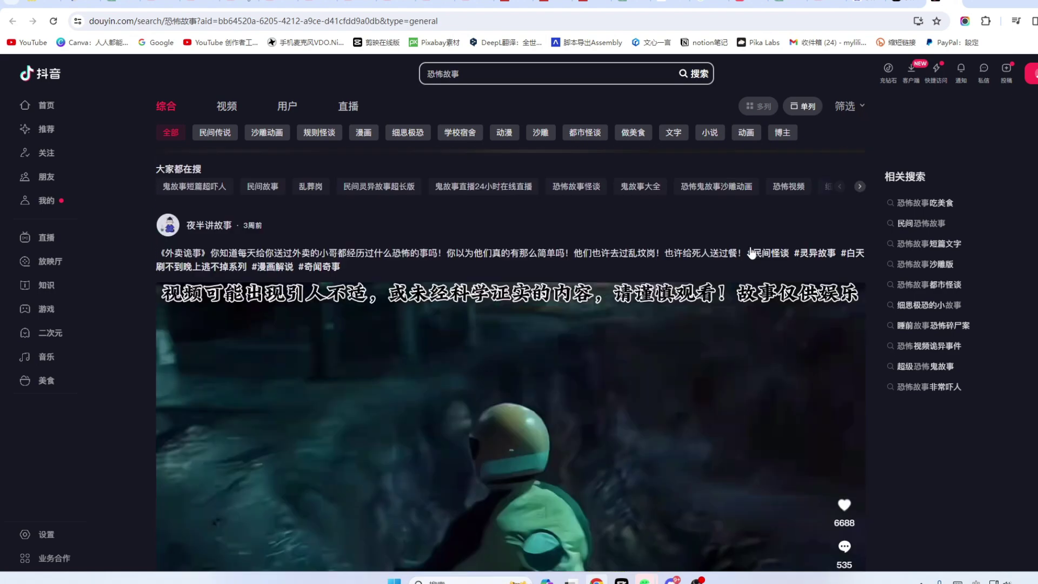
Browse the Douyin results for 恐怖故事, and compare them with YouTube's "horror story" results and the Mr. Nightmare videos.
{"action": "scroll", "coordinate": [751, 253], "scroll_direction": "down", "scroll_amount": 8}
{"action": "scroll", "coordinate": [786, 257], "scroll_direction": "down", "scroll_amount": 2}
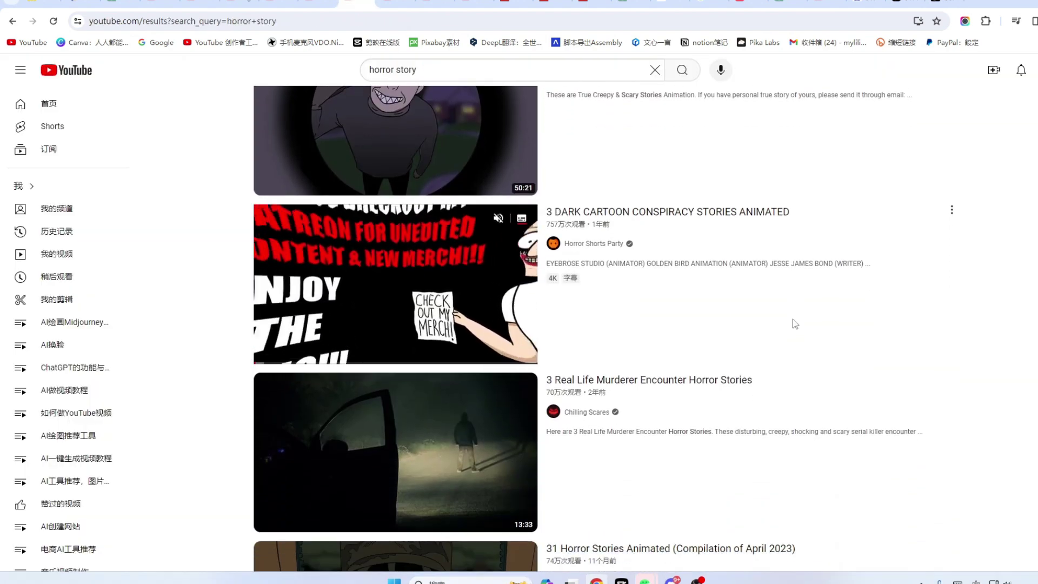
{"action": "scroll", "coordinate": [781, 313], "scroll_direction": "down", "scroll_amount": 2}
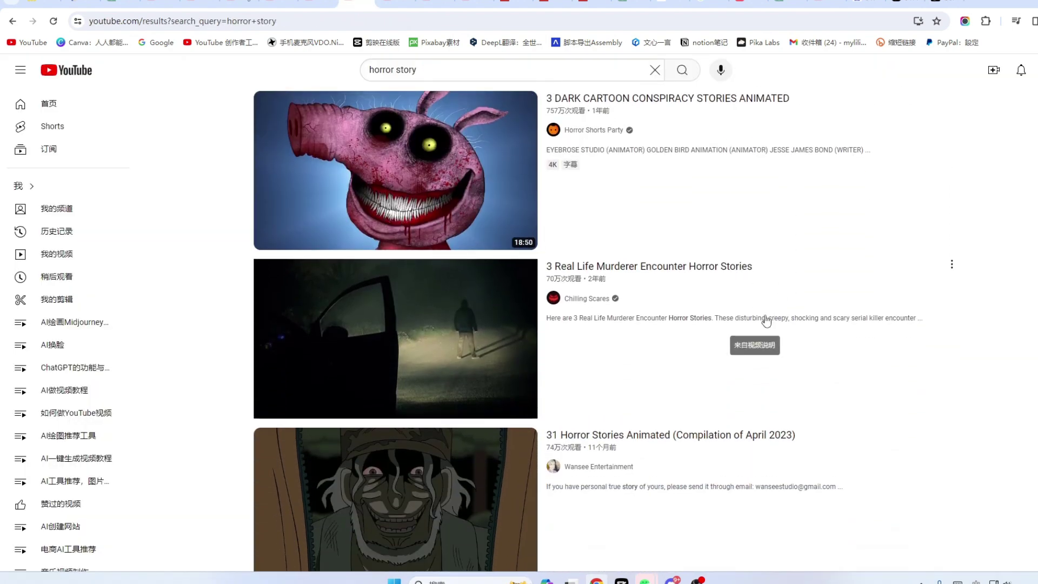
{"action": "scroll", "coordinate": [767, 321], "scroll_direction": "down", "scroll_amount": 7}
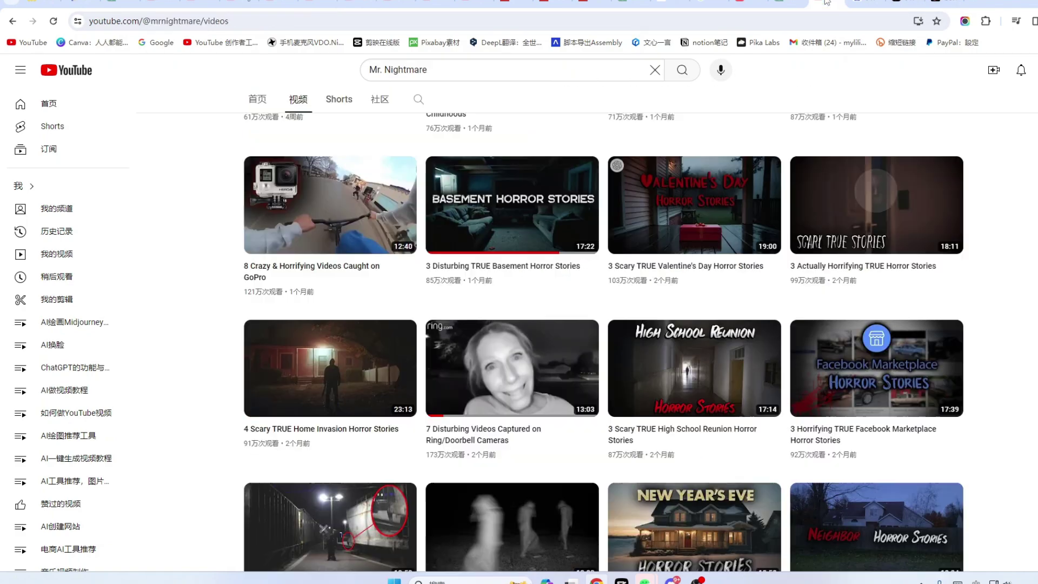
{"action": "scroll", "coordinate": [543, 277], "scroll_direction": "down", "scroll_amount": 1}
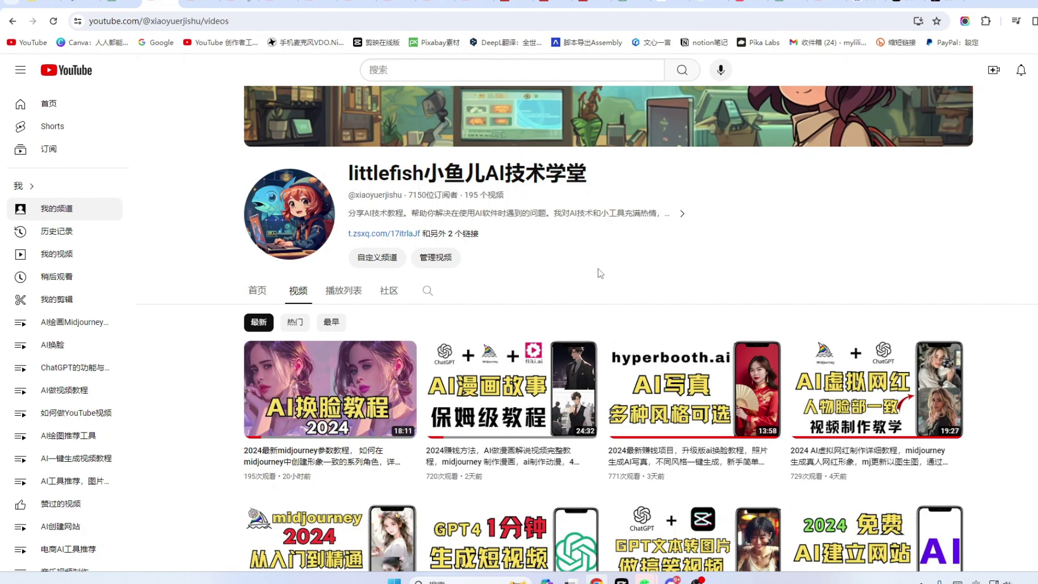
Look over the recent uploads on the littlefish小鱼儿AI技术学堂, Scary Pumpkin and UNIT #522 channels.
{"action": "scroll", "coordinate": [597, 268], "scroll_direction": "down", "scroll_amount": 2}
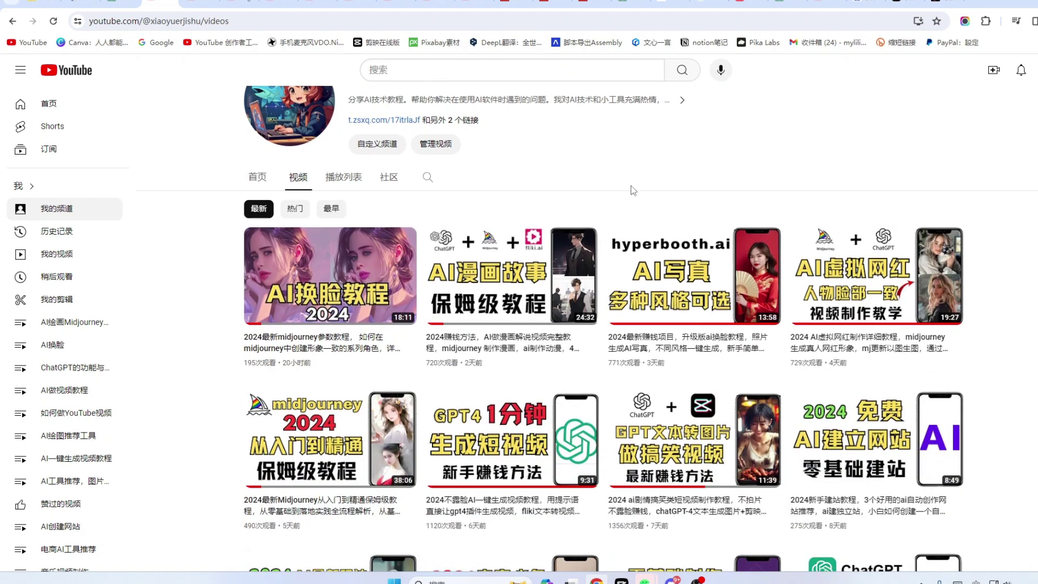
{"action": "left_click", "coordinate": [362, 6]}
{"action": "key", "text": "ctrl+shift+Tab"}
{"action": "key", "text": "ctrl+shift+Tab"}
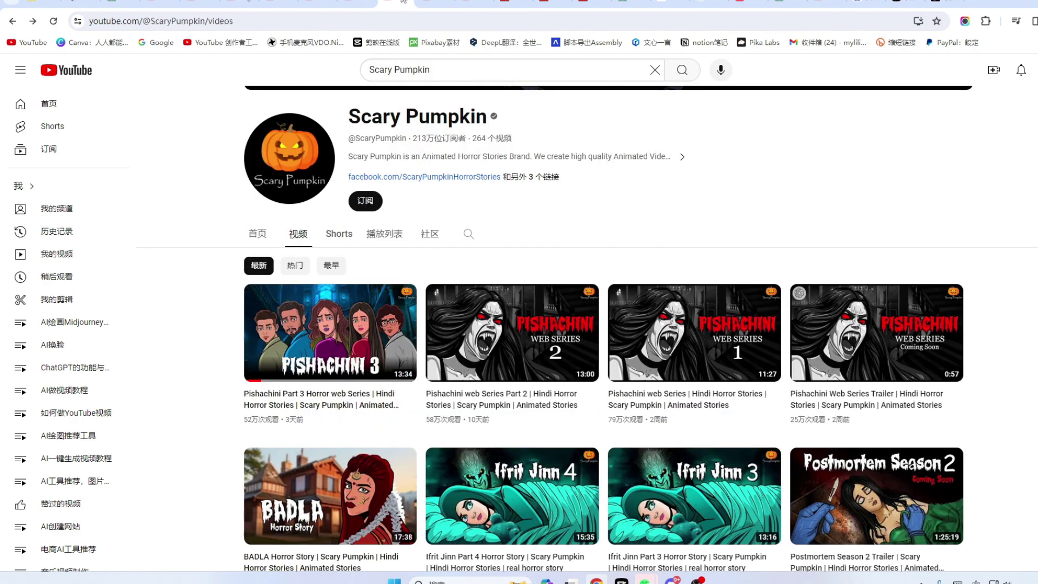
{"action": "scroll", "coordinate": [753, 233], "scroll_direction": "down", "scroll_amount": 4}
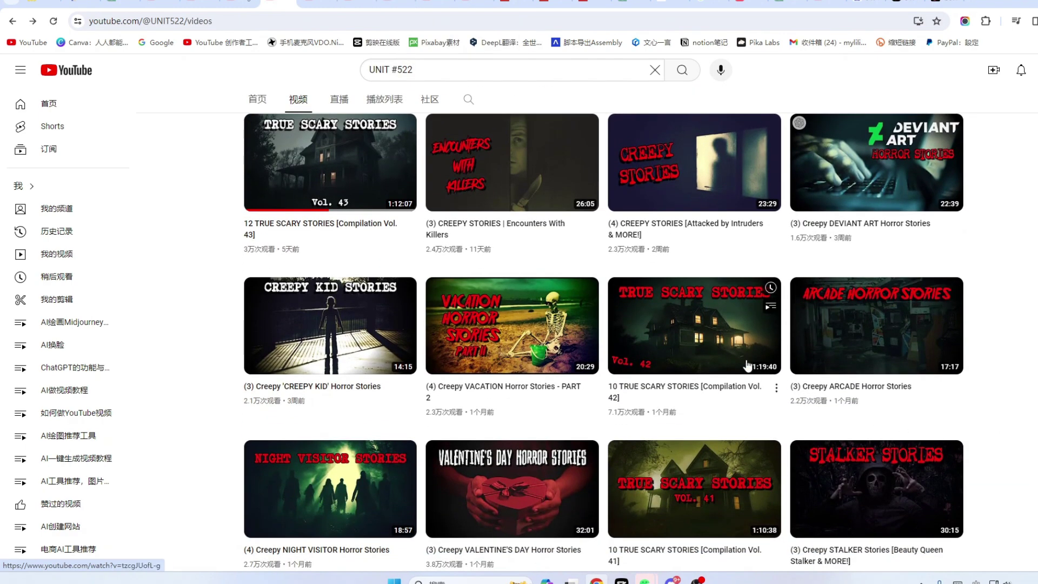
Play UNIT #522's "10 TRUE SCARY STORIES [Compilation Vol. 42]" muted and skim ahead through its visuals.
{"action": "left_click", "coordinate": [747, 366]}
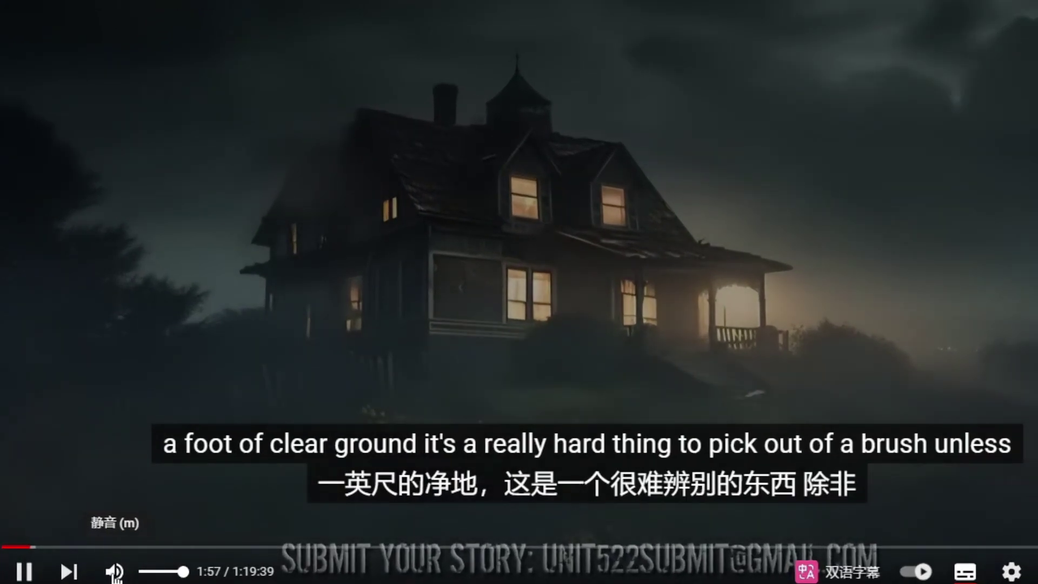
{"action": "left_click", "coordinate": [113, 571]}
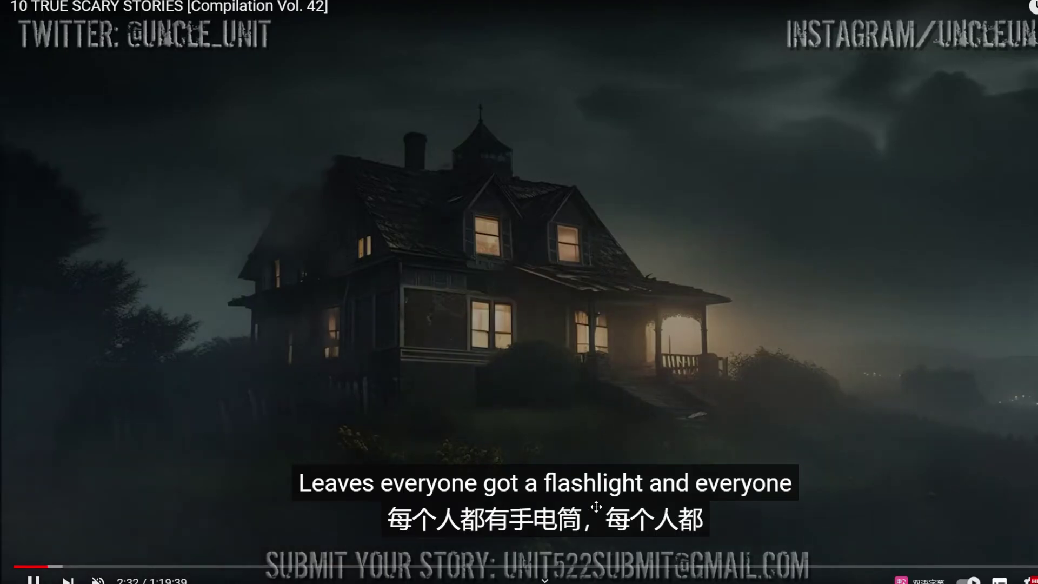
{"action": "left_click_drag", "start_coordinate": [556, 566], "coordinate": [931, 568]}
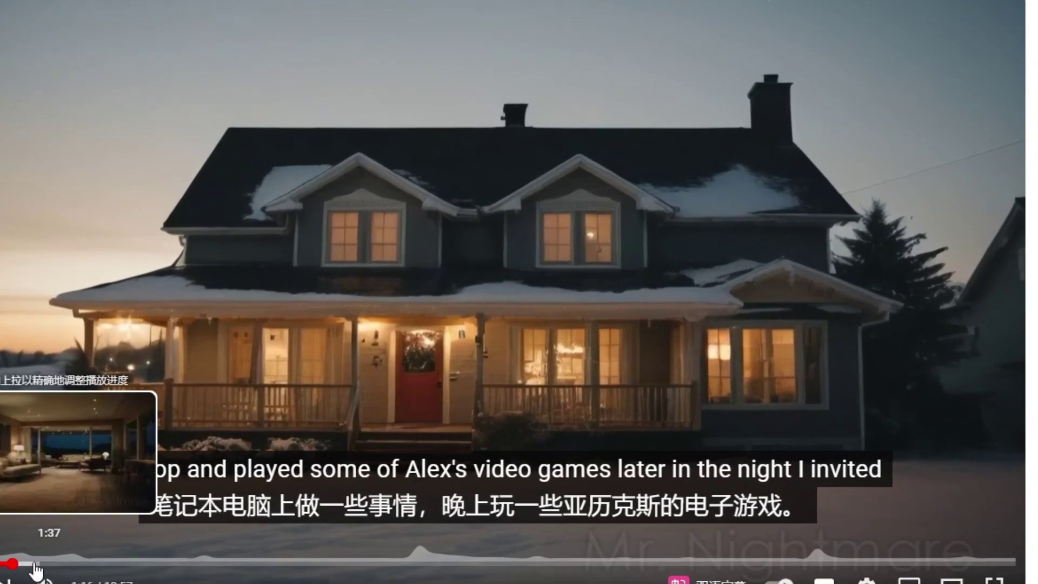
Skim through Mr. Nightmare's "3 Horrifying TRUE New Year's Eve Horror Stories" to examine its still images and subtitles.
{"action": "left_click_drag", "start_coordinate": [35, 571], "coordinate": [115, 571]}
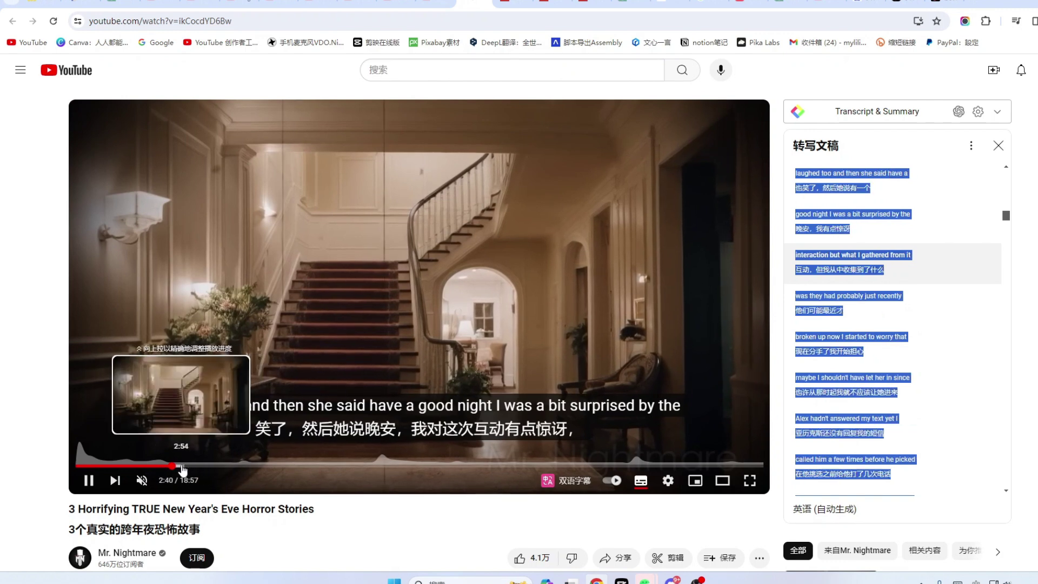
{"action": "left_click_drag", "start_coordinate": [183, 470], "coordinate": [556, 469]}
{"action": "left_click", "coordinate": [600, 466]}
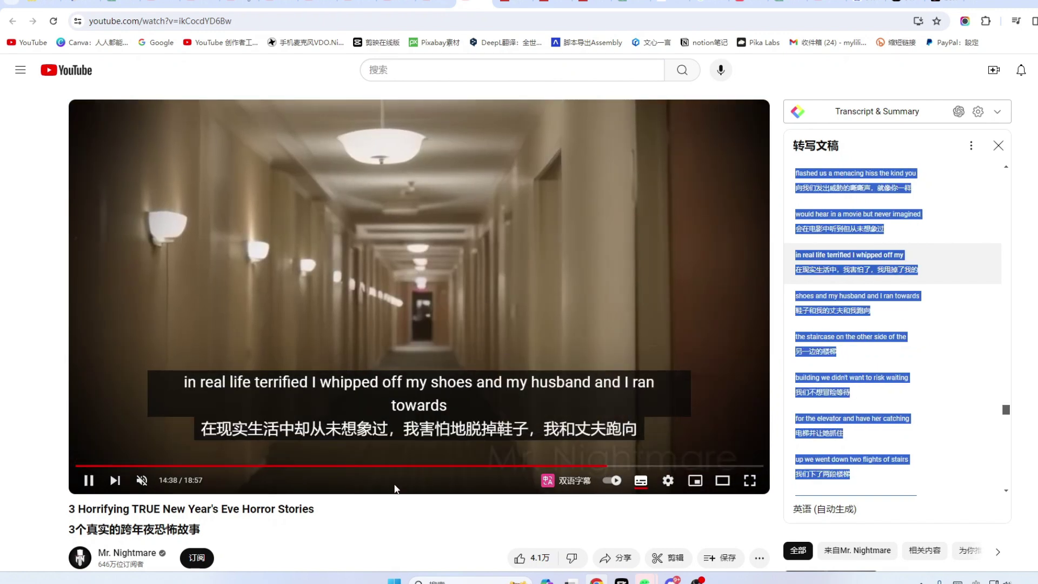
{"action": "key", "text": "Right"}
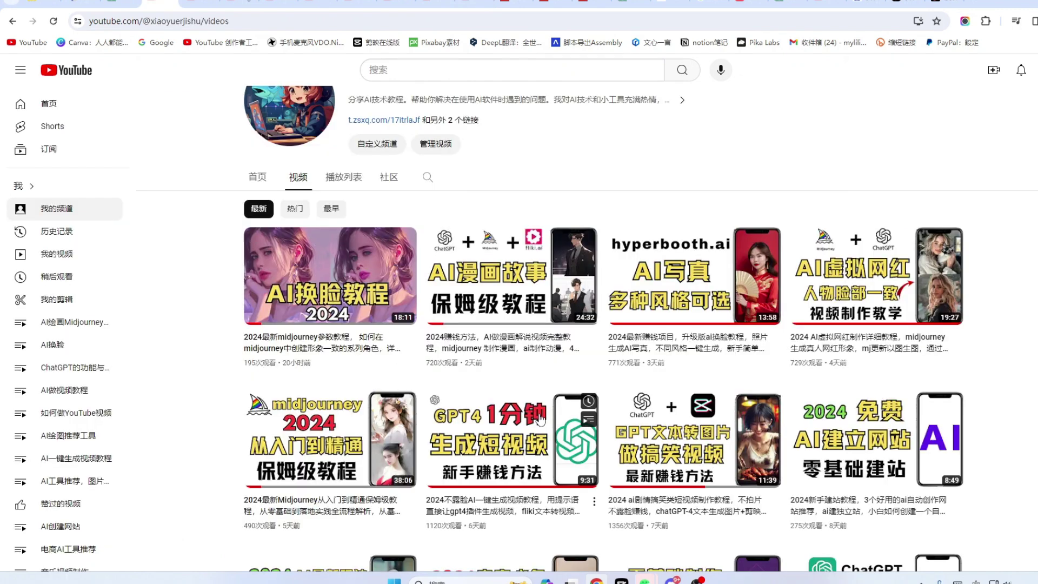
On Mr. Nightmare's "3 Creepy TRUE Food Delivery Horror Stories", locate the transcript option in the description and view the transcript.
{"action": "mouse_move", "coordinate": [546, 419]}
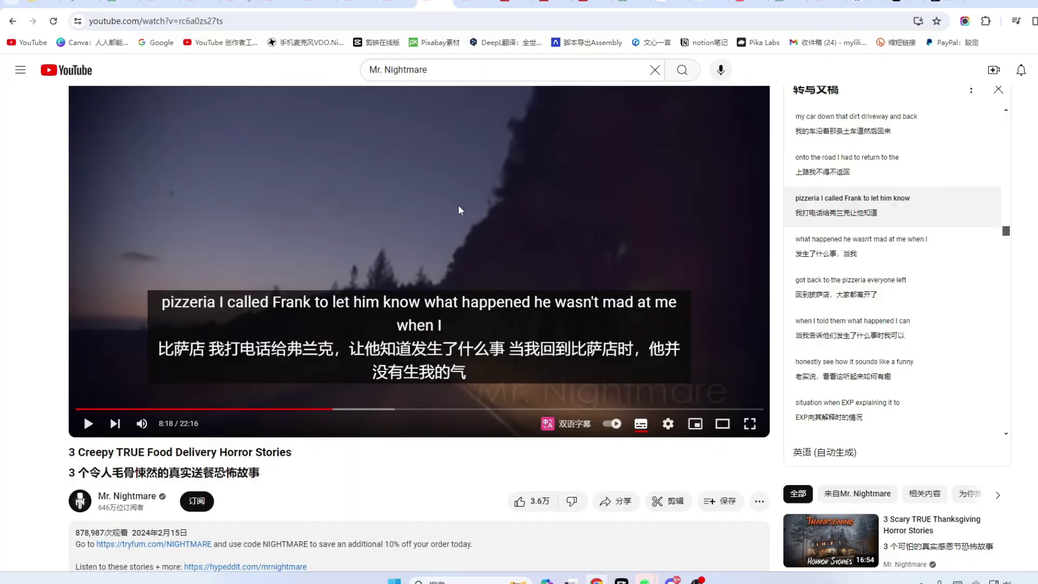
{"action": "scroll", "coordinate": [459, 201], "scroll_direction": "down", "scroll_amount": 4}
{"action": "scroll", "coordinate": [183, 219], "scroll_direction": "up", "scroll_amount": 4}
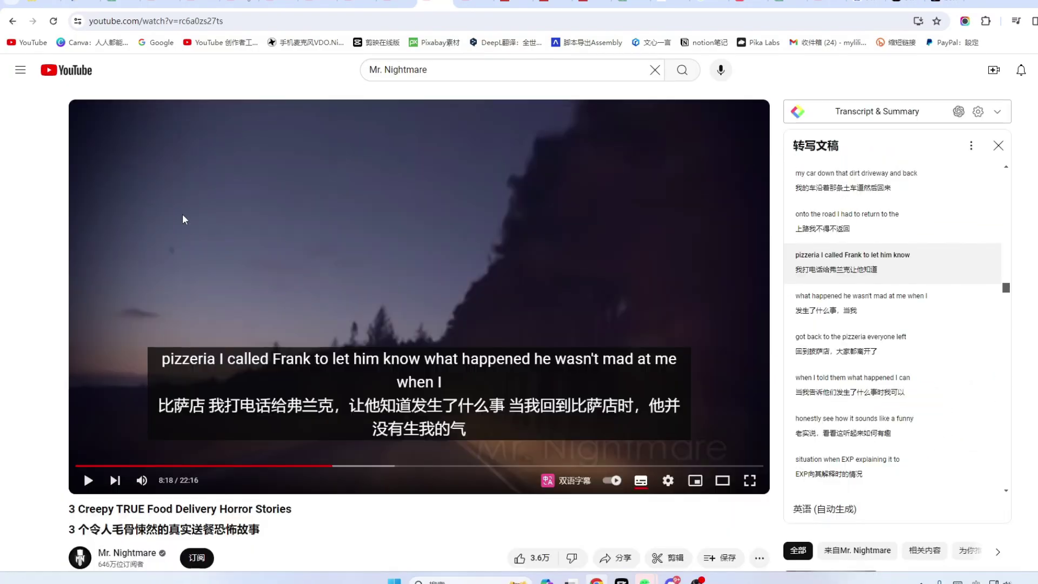
{"action": "scroll", "coordinate": [407, 294], "scroll_direction": "down", "scroll_amount": 5}
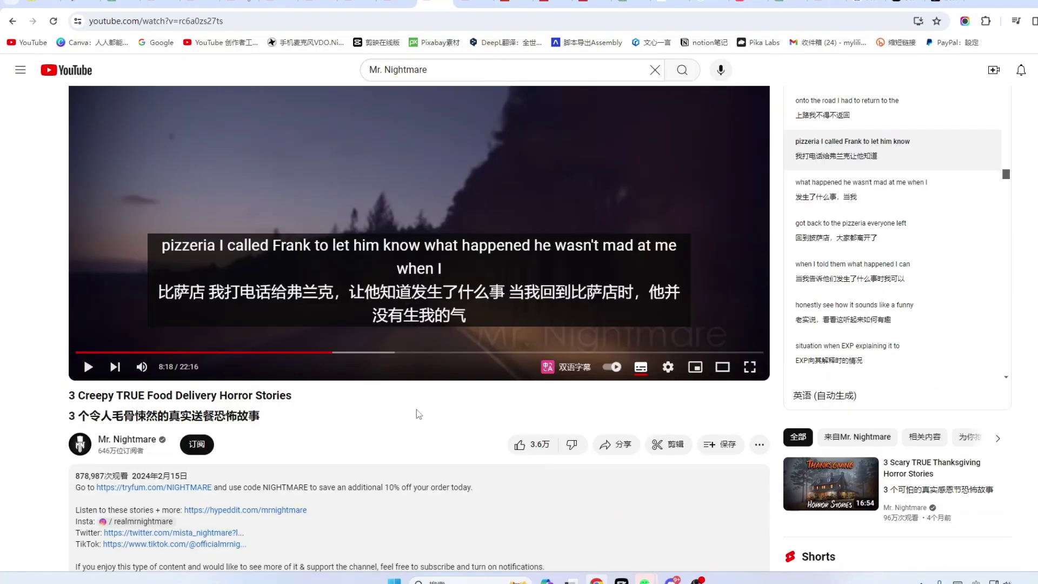
{"action": "scroll", "coordinate": [429, 350], "scroll_direction": "up", "scroll_amount": 5}
{"action": "scroll", "coordinate": [469, 246], "scroll_direction": "down", "scroll_amount": 10}
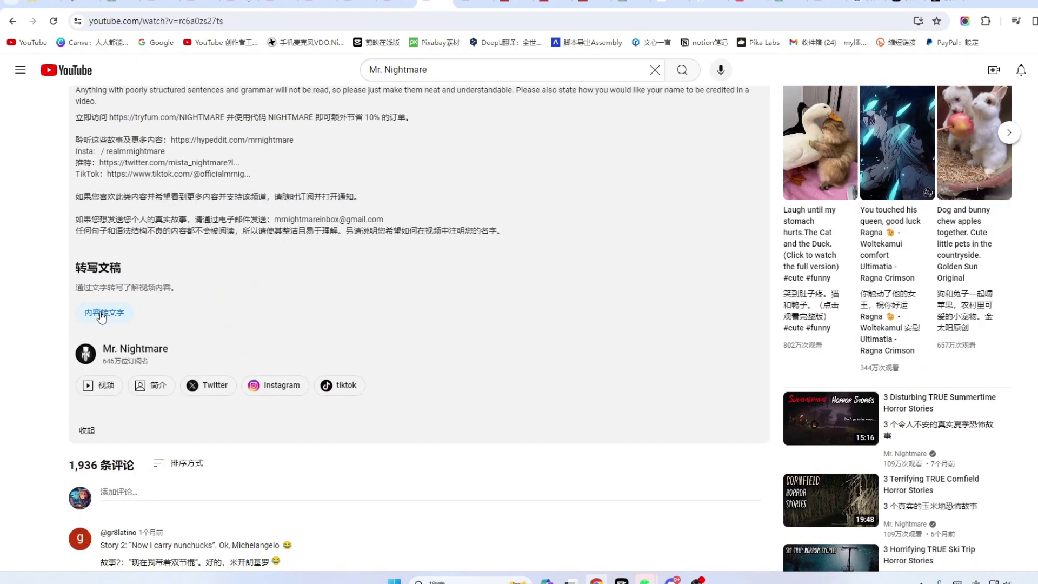
{"action": "scroll", "coordinate": [102, 317], "scroll_direction": "up", "scroll_amount": 6}
{"action": "scroll", "coordinate": [85, 212], "scroll_direction": "up", "scroll_amount": 4}
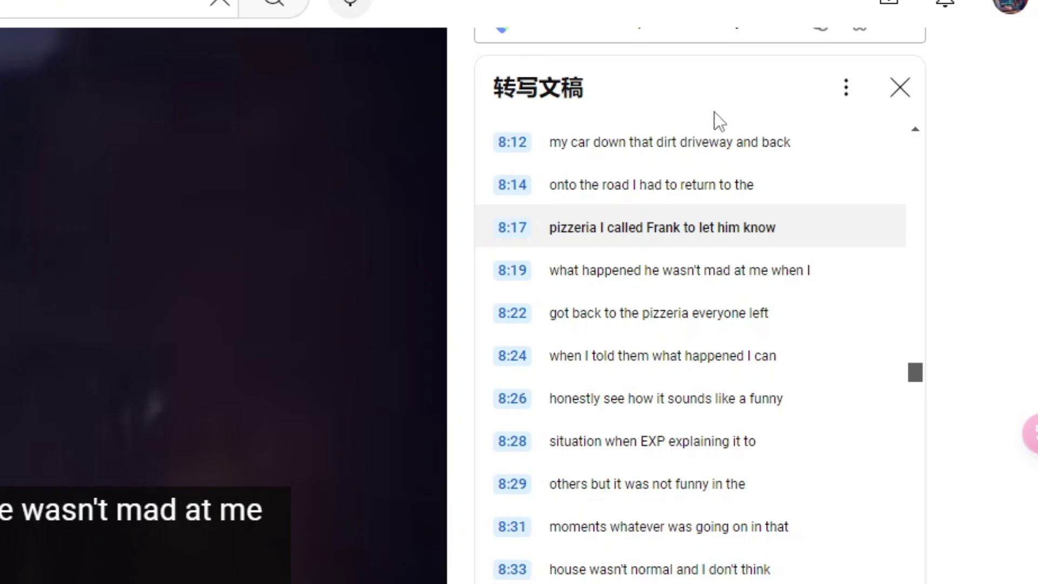
Hide the timestamps in the food delivery video's transcript and select its text for copying.
{"action": "left_click", "coordinate": [971, 116]}
{"action": "left_click", "coordinate": [951, 141]}
{"action": "left_click", "coordinate": [971, 116]}
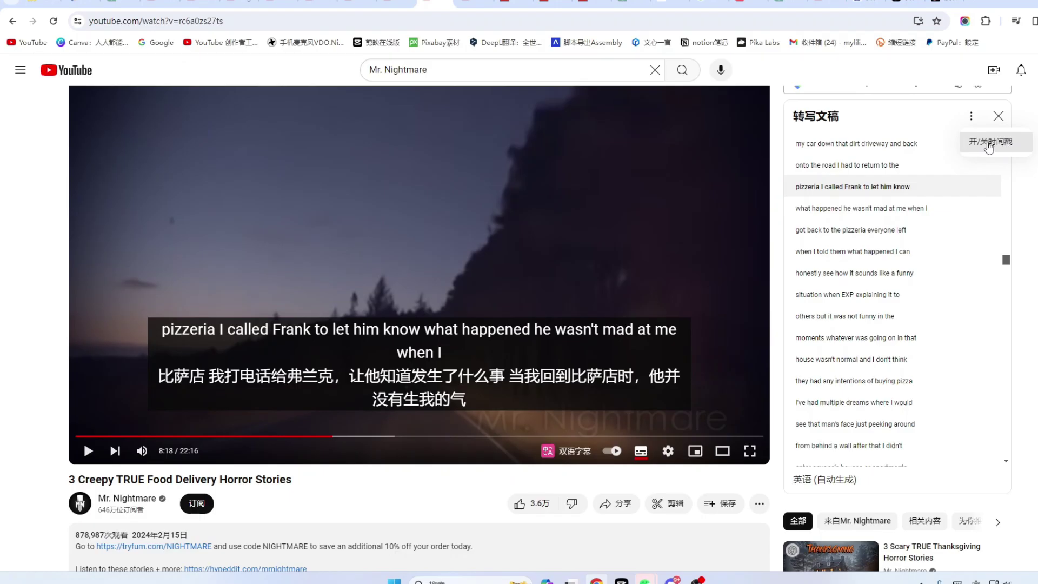
{"action": "left_click", "coordinate": [916, 113]}
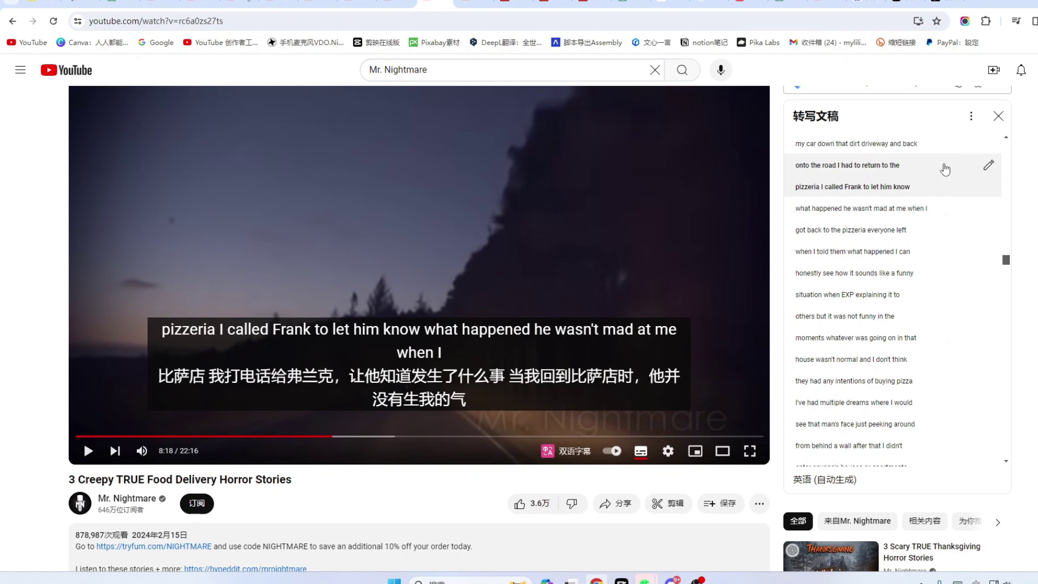
{"action": "left_click_drag", "start_coordinate": [920, 270], "coordinate": [933, 399]}
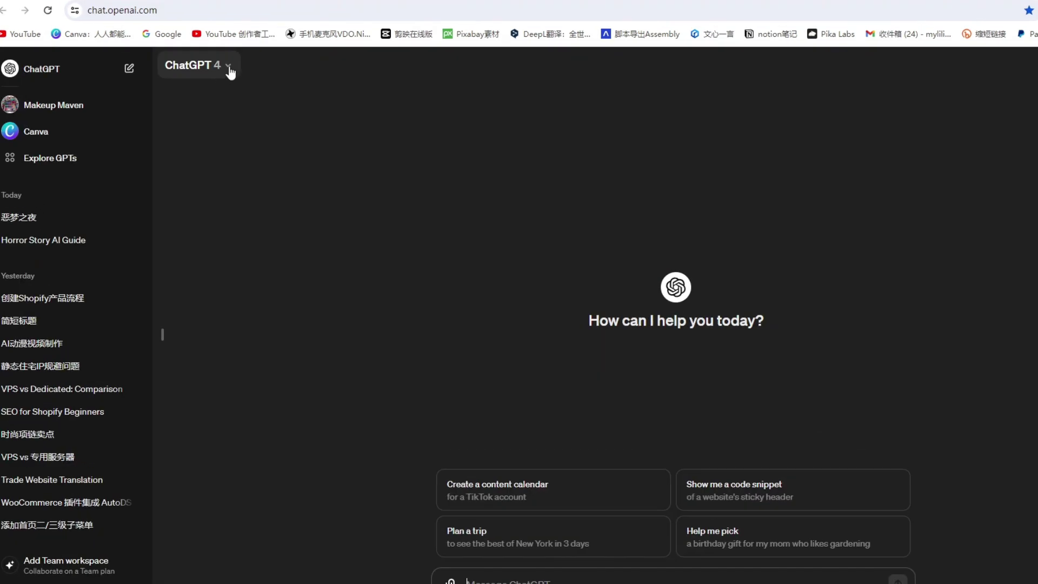
In ChatGPT, check the available models and start creating a new custom GPT from the GPT directory.
{"action": "left_click", "coordinate": [228, 67]}
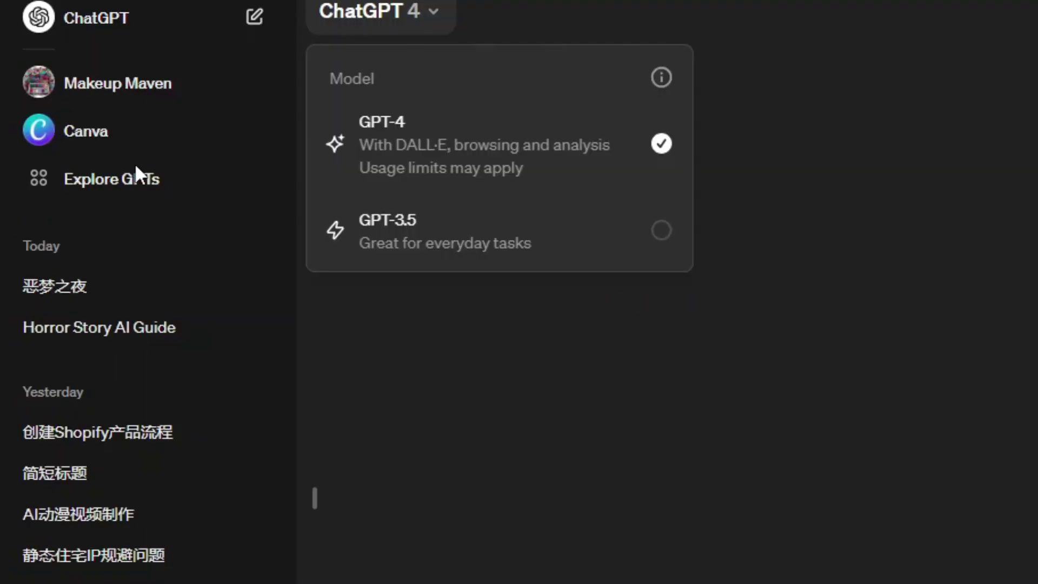
{"action": "left_click", "coordinate": [112, 174]}
{"action": "left_click", "coordinate": [128, 173]}
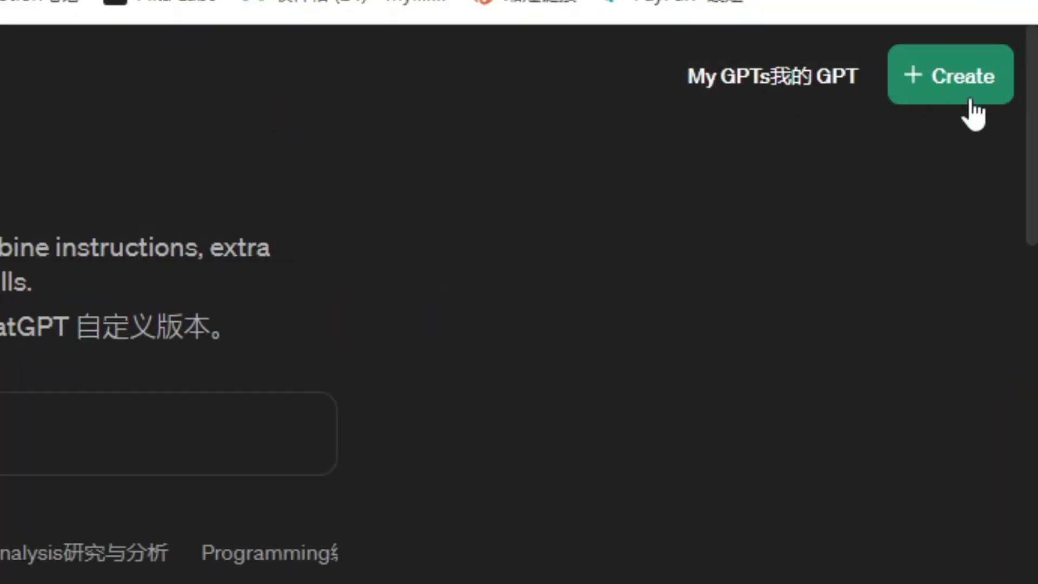
{"action": "left_click", "coordinate": [945, 85]}
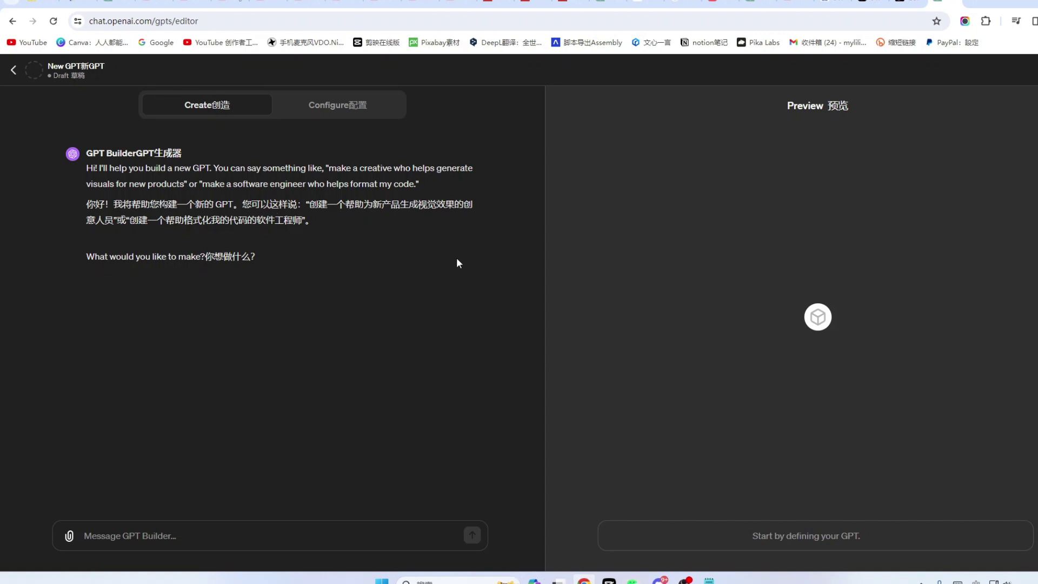
Tell GPT Builder the new GPT's purpose, "专门分析文案并且模仿", and accept its suggestion with "可以".
{"action": "left_click", "coordinate": [101, 539]}
{"action": "type", "text": "专门分析文案并且模仿"}
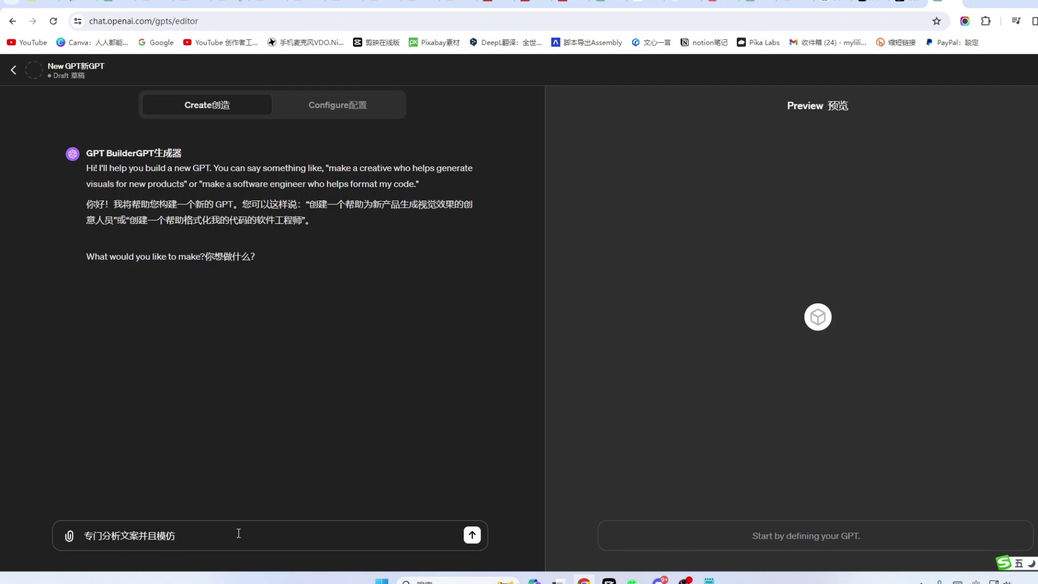
{"action": "key", "text": "Return"}
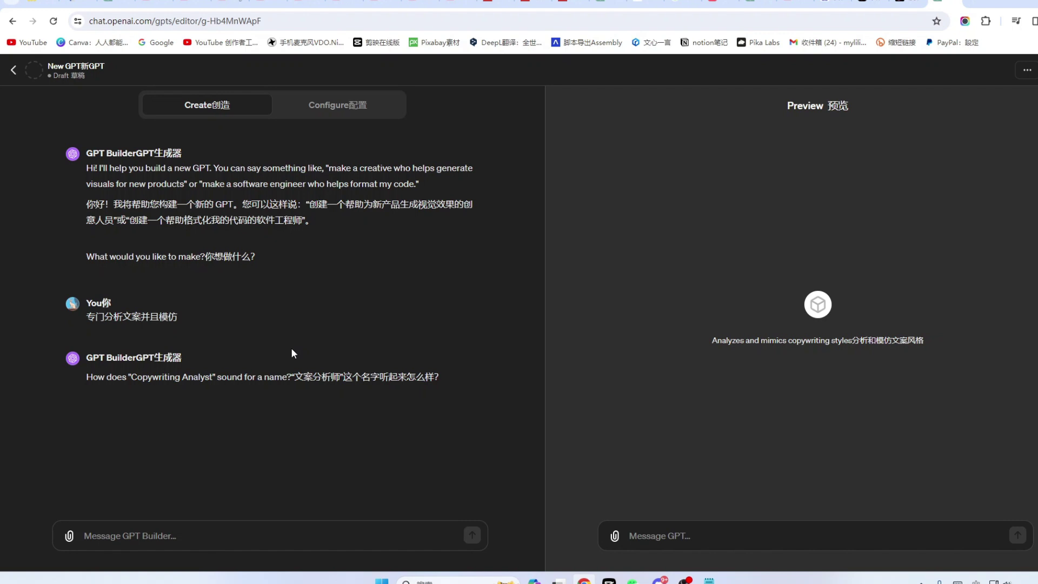
{"action": "type", "text": "可以"}
{"action": "key", "text": "Return"}
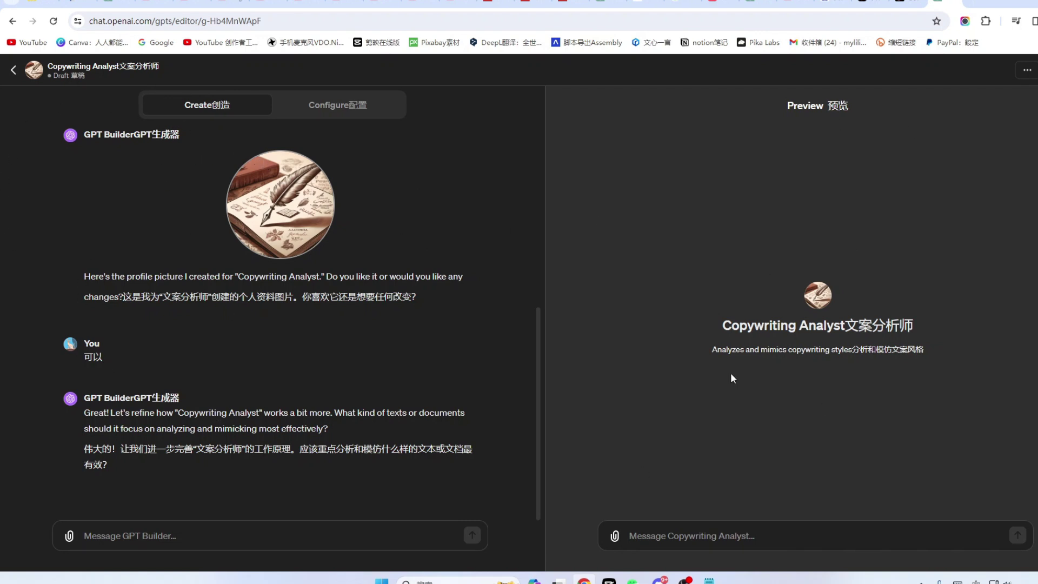
Paste the copied transcript into the Copywriting Analyst preview chat and send it with the request "请分析这个文案，用中文反馈给我结果".
{"action": "left_click", "coordinate": [640, 533]}
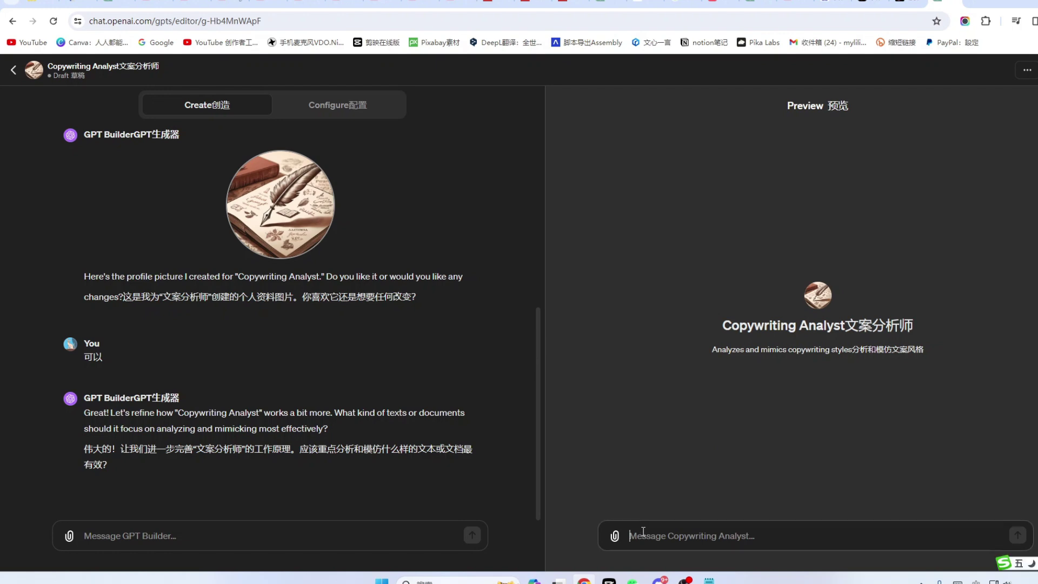
{"action": "key", "text": "ctrl+v"}
{"action": "type", "text": "请分析这个文案，用中文反馈我结果"}
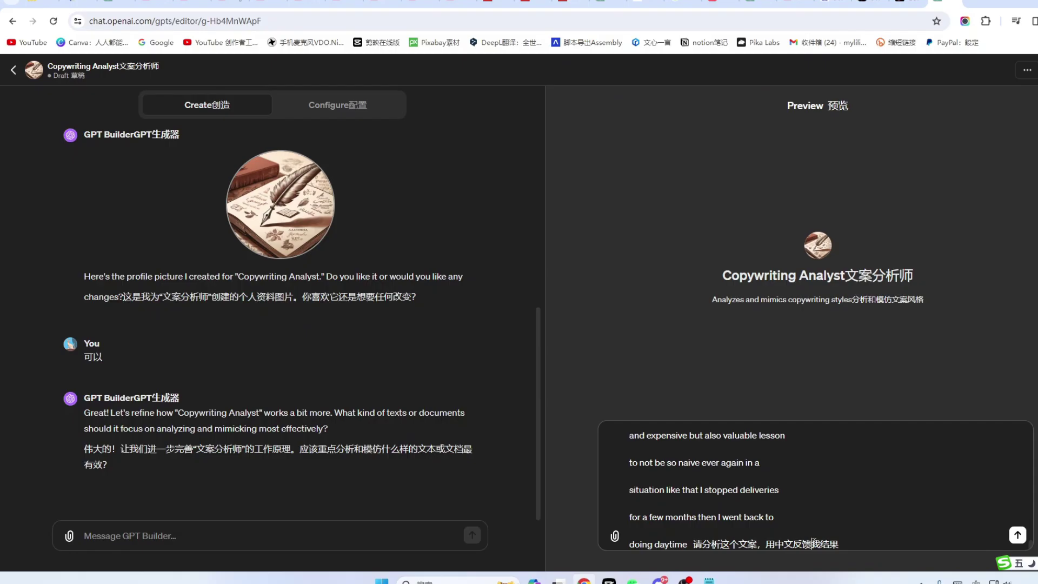
{"action": "left_click", "coordinate": [811, 544]}
{"action": "type", "text": "给"}
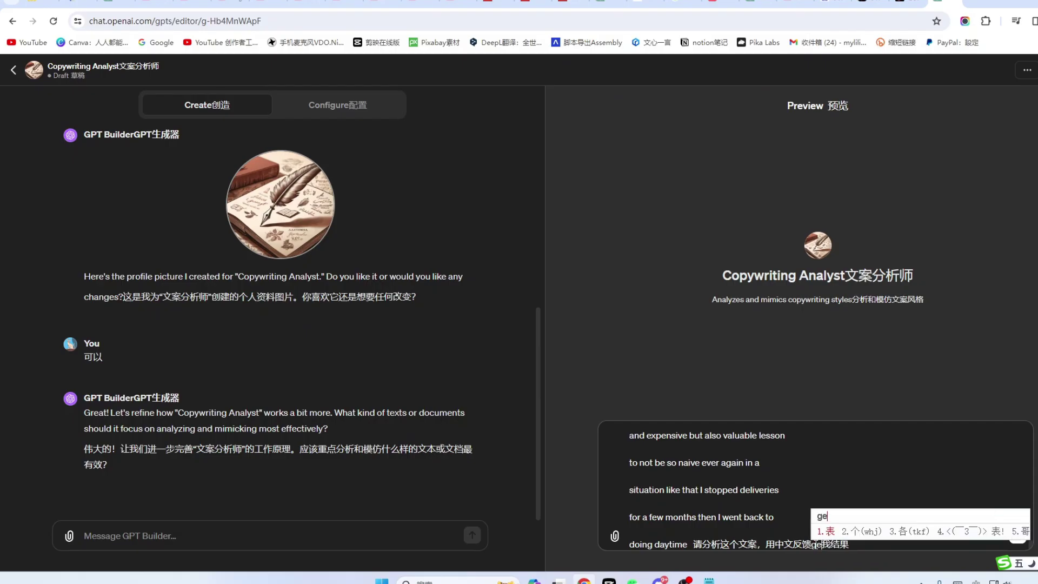
{"action": "left_click", "coordinate": [1017, 535]}
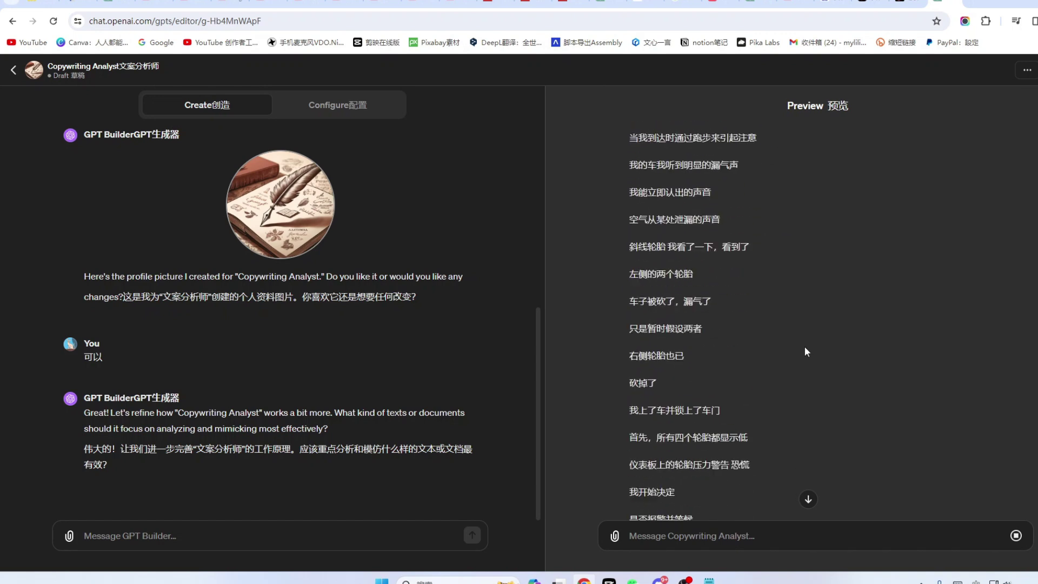
Read the transcript analysis and ask the Copywriting Analyst the follow-up question "三个故事讲述了什么事情".
{"action": "scroll", "coordinate": [806, 351], "scroll_direction": "down", "scroll_amount": 10}
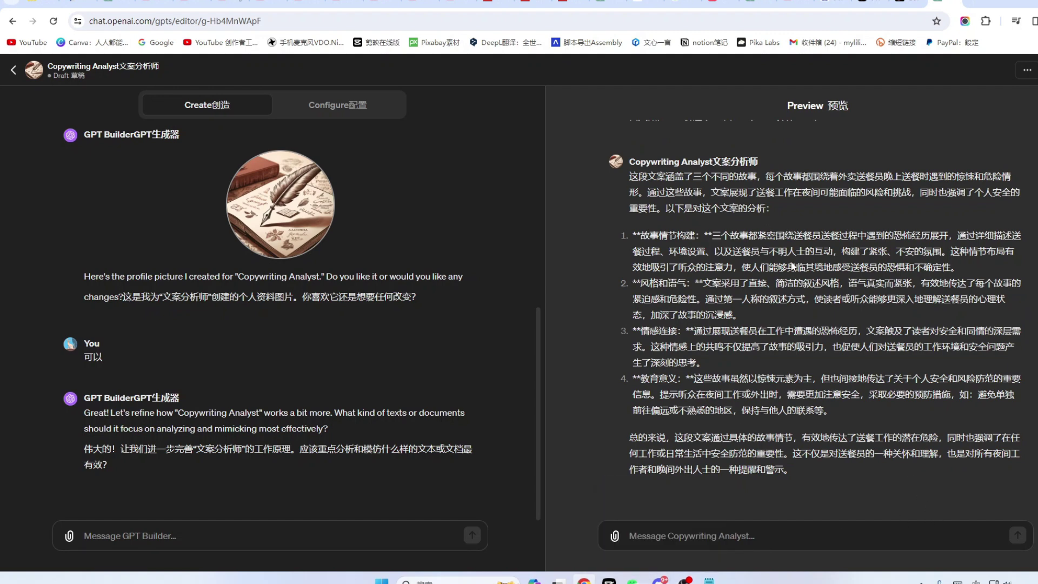
{"action": "left_click", "coordinate": [657, 537]}
{"action": "type", "text": "三个故事讲述了什么事情"}
{"action": "key", "text": "Return"}
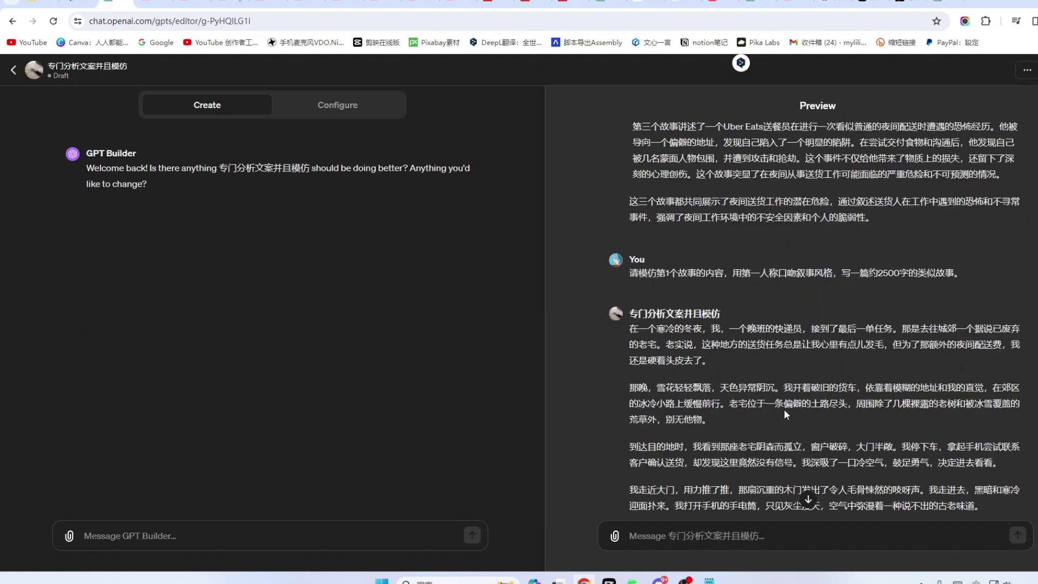
Review the 专门分析文案并且模仿 GPT's summaries of the three delivery stories and revisit the Mr. Nightmare source videos.
{"action": "scroll", "coordinate": [673, 217], "scroll_direction": "up", "scroll_amount": 3}
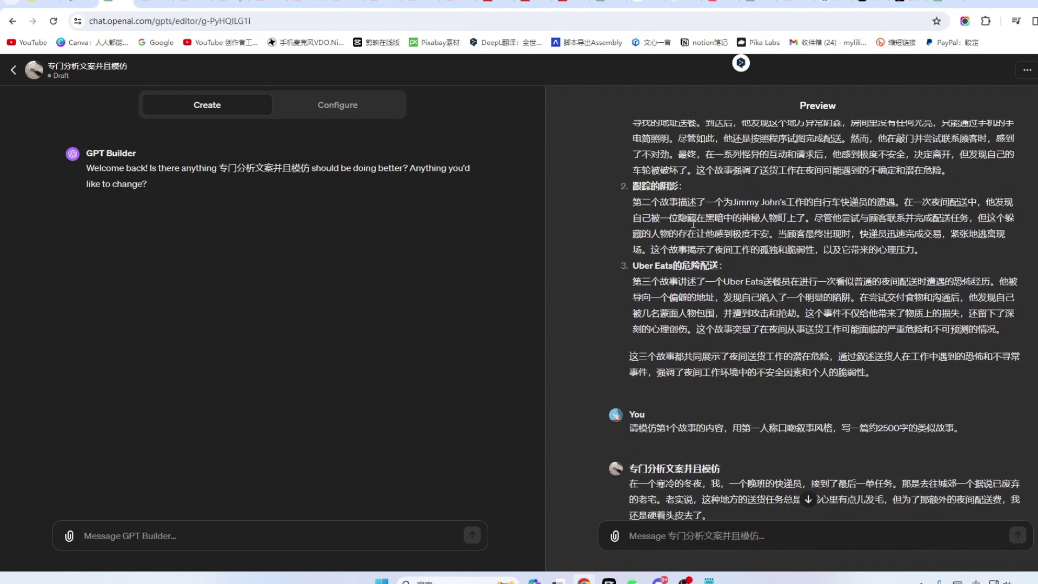
{"action": "scroll", "coordinate": [687, 238], "scroll_direction": "down", "scroll_amount": 3}
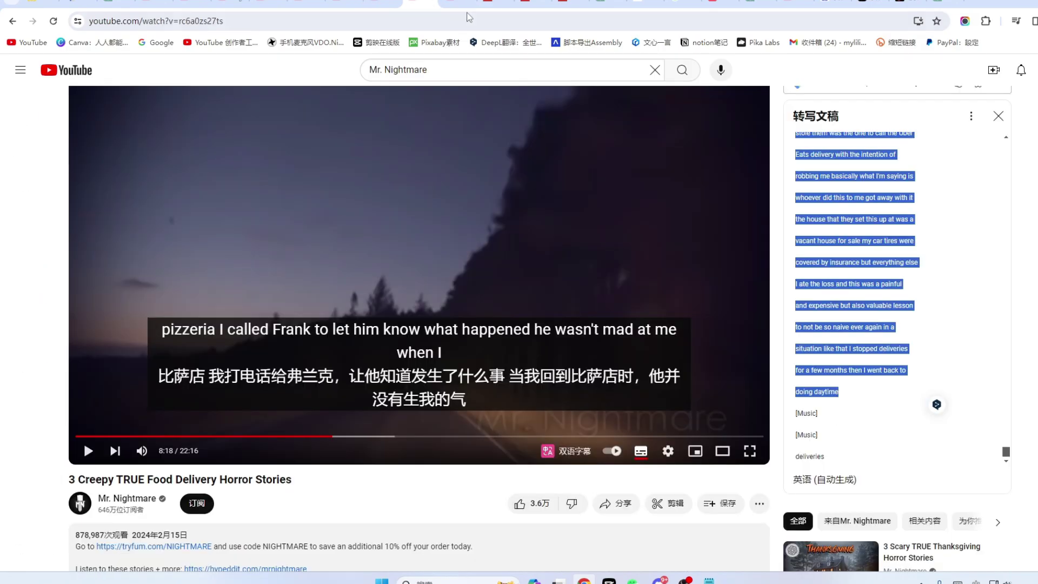
{"action": "left_click", "coordinate": [462, 3]}
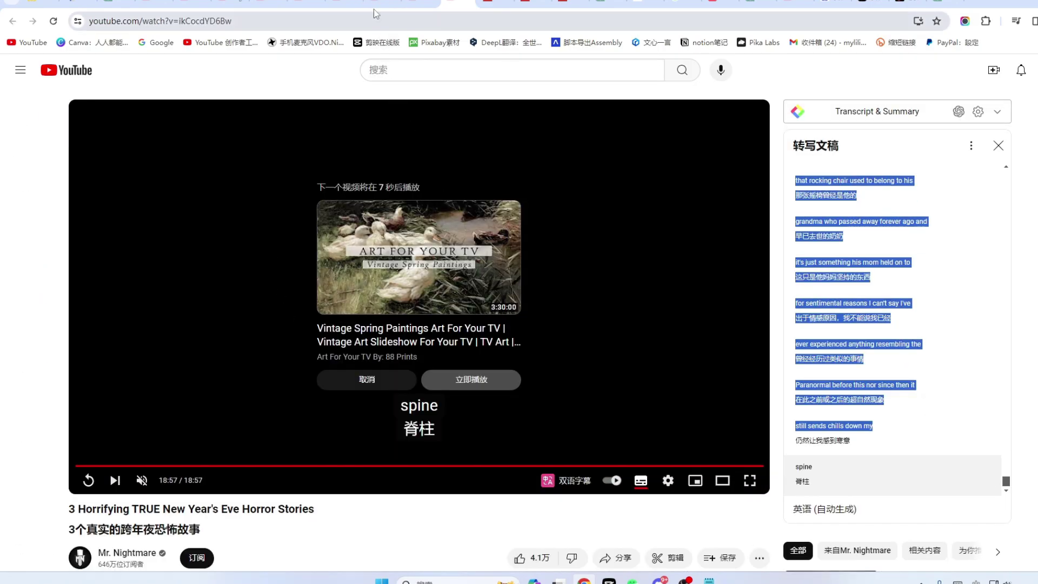
{"action": "left_click", "coordinate": [355, 3]}
{"action": "left_click", "coordinate": [306, 3]}
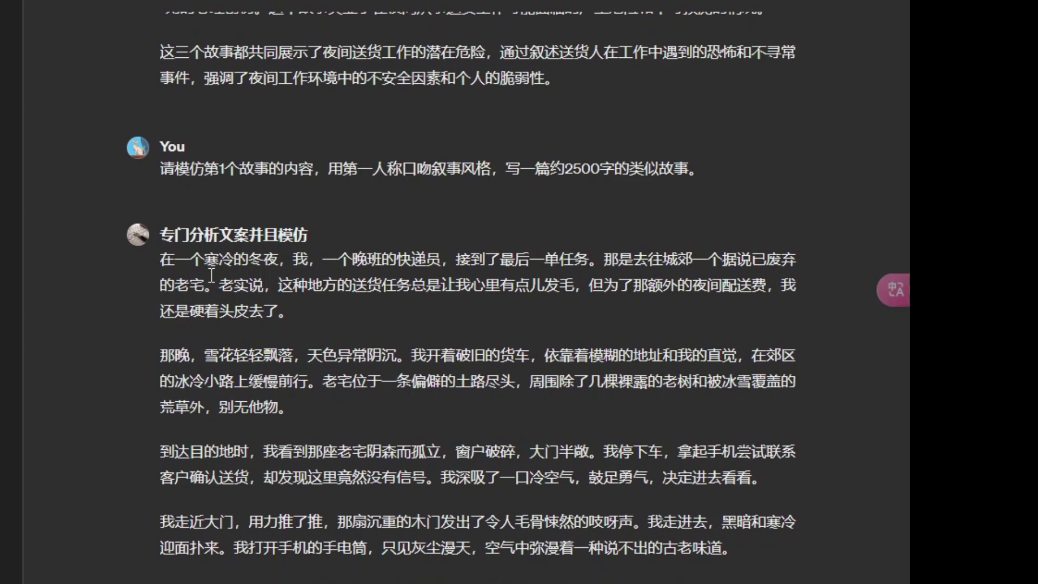
Read through the imitated first-person delivery horror story written by the 专门分析文案并且模仿 GPT.
{"action": "scroll", "coordinate": [211, 276], "scroll_direction": "down", "scroll_amount": 2}
{"action": "scroll", "coordinate": [216, 292], "scroll_direction": "down", "scroll_amount": 2}
{"action": "scroll", "coordinate": [346, 411], "scroll_direction": "down", "scroll_amount": 4}
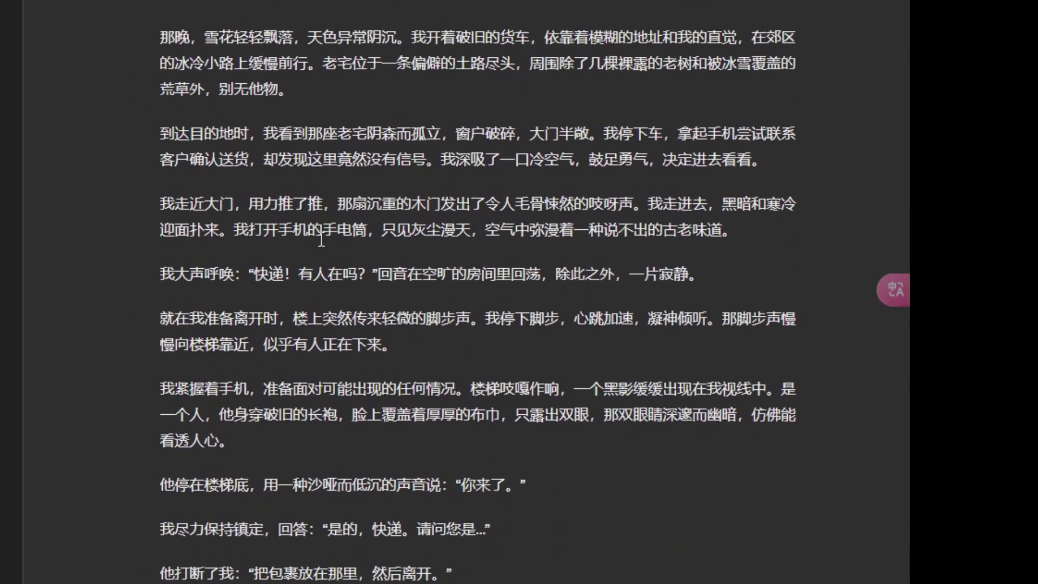
{"action": "scroll", "coordinate": [363, 395], "scroll_direction": "down", "scroll_amount": 4}
{"action": "scroll", "coordinate": [711, 270], "scroll_direction": "up", "scroll_amount": 3}
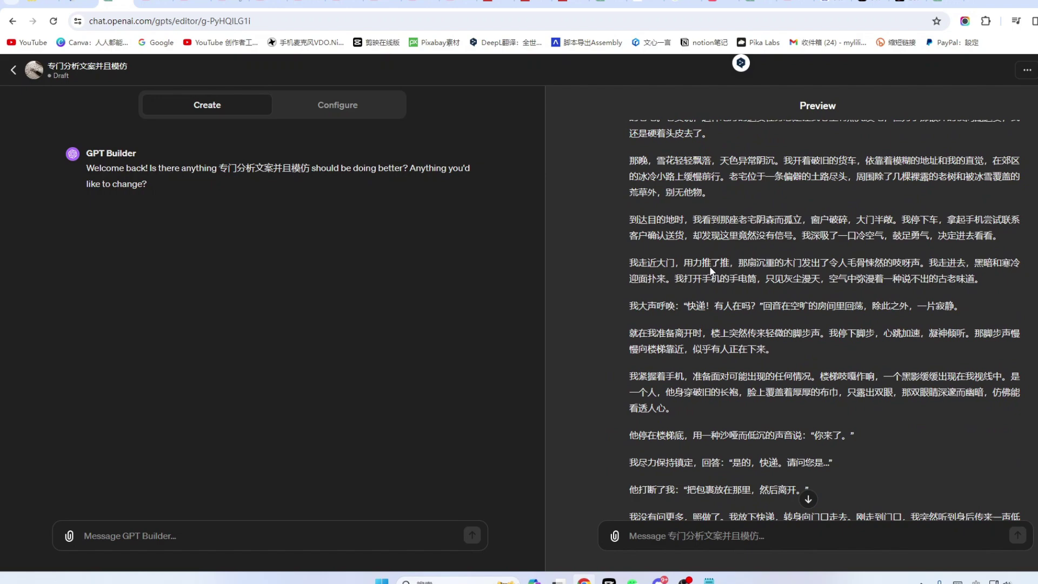
Read the end of the imitated story and its summary, then the numbered scene-description table in the ChatGPT 恶梦之夜 chat.
{"action": "scroll", "coordinate": [711, 270], "scroll_direction": "down", "scroll_amount": 7}
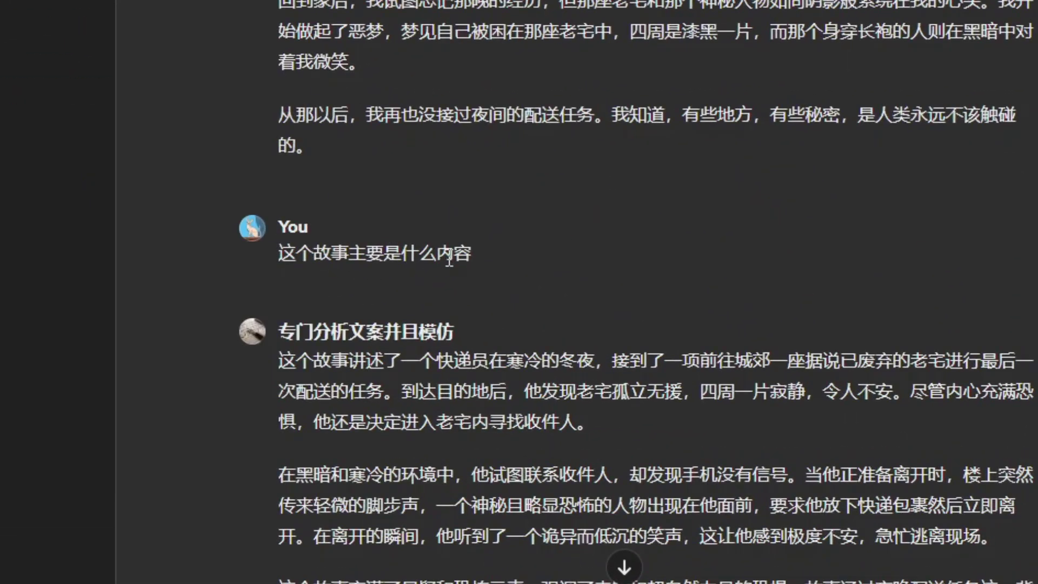
{"action": "scroll", "coordinate": [649, 321], "scroll_direction": "down", "scroll_amount": 2}
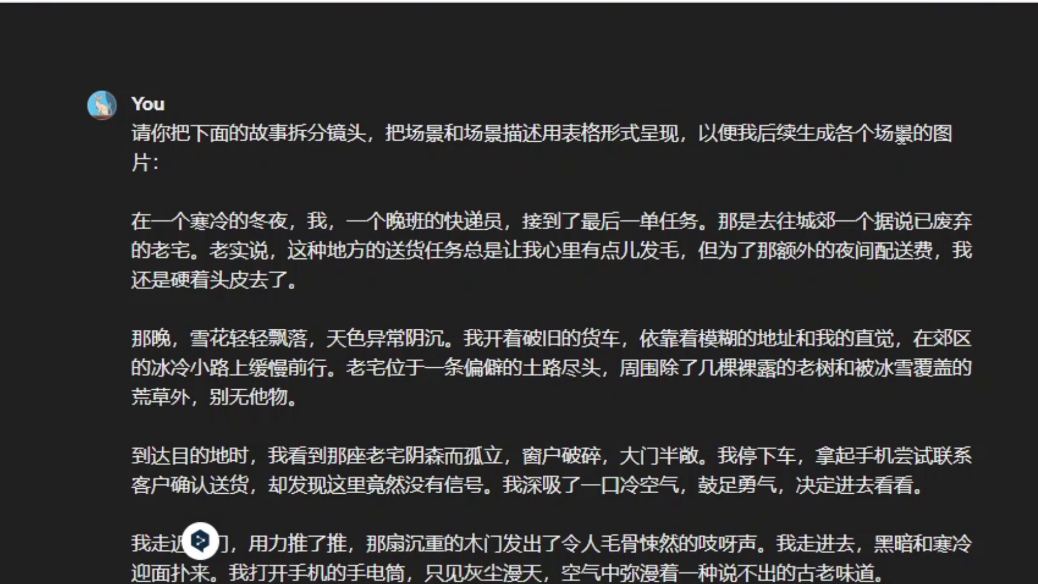
{"action": "scroll", "coordinate": [880, 163], "scroll_direction": "down", "scroll_amount": 5}
{"action": "scroll", "coordinate": [880, 163], "scroll_direction": "up", "scroll_amount": 5}
{"action": "scroll", "coordinate": [345, 249], "scroll_direction": "down", "scroll_amount": 7}
{"action": "scroll", "coordinate": [345, 253], "scroll_direction": "down", "scroll_amount": 12}
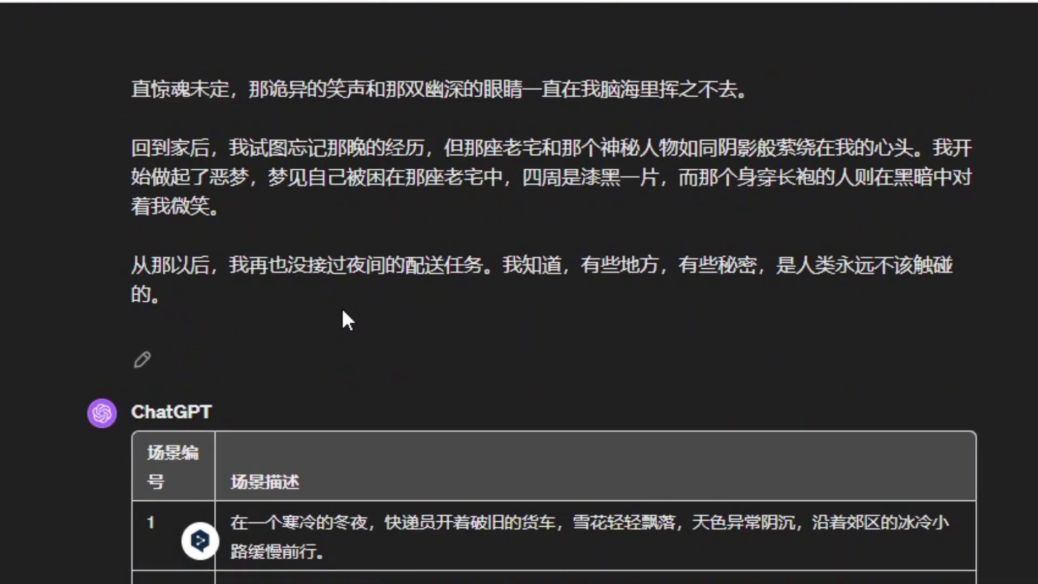
{"action": "scroll", "coordinate": [343, 313], "scroll_direction": "down", "scroll_amount": 5}
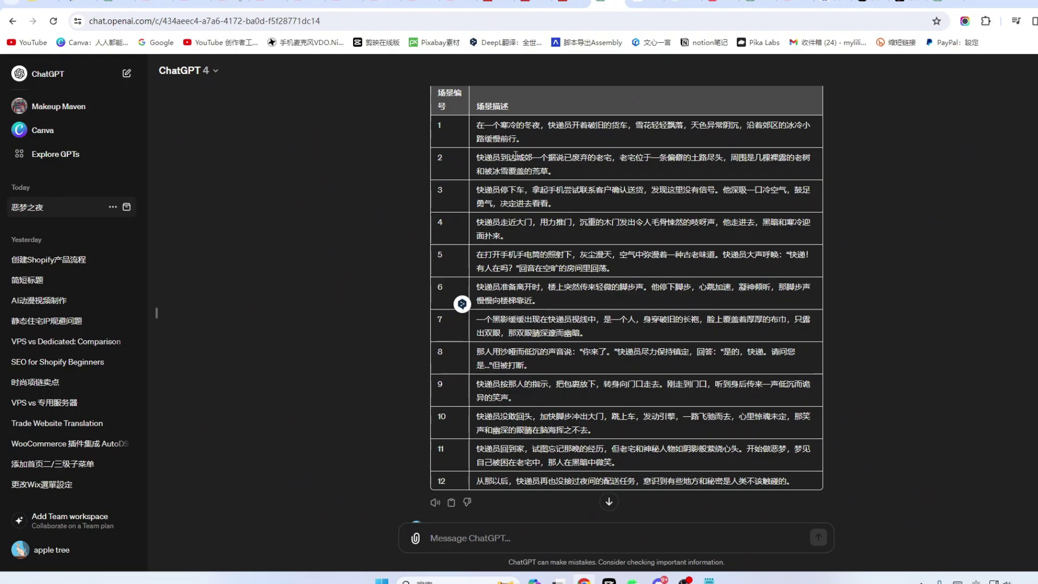
{"action": "scroll", "coordinate": [608, 320], "scroll_direction": "down", "scroll_amount": 3}
{"action": "scroll", "coordinate": [619, 274], "scroll_direction": "down", "scroll_amount": 10}
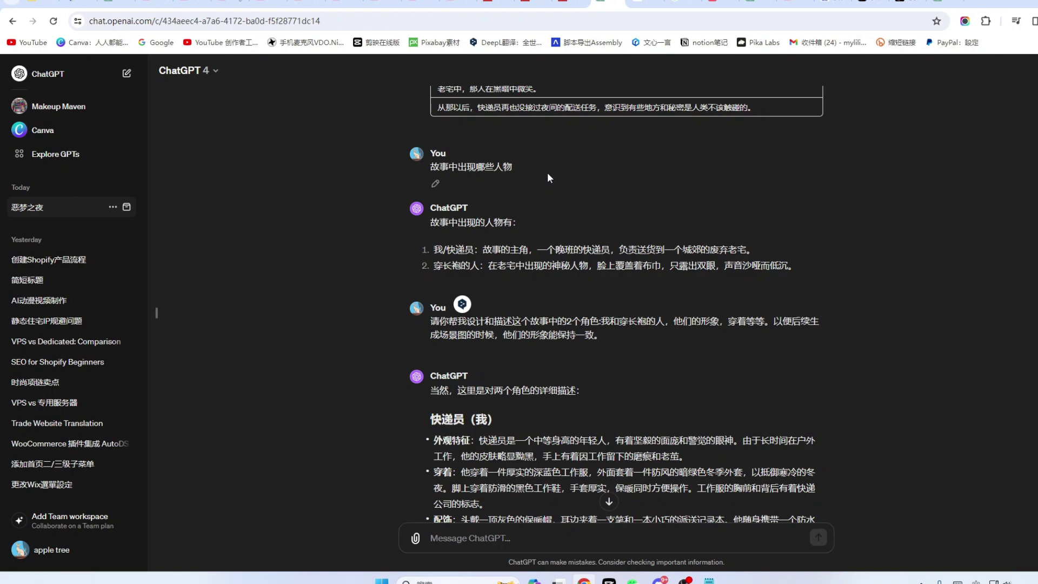
Examine the list of story characters and the prompt asking ChatGPT to design the courier's and robed man's looks and clothing.
{"action": "scroll", "coordinate": [427, 216], "scroll_direction": "down", "scroll_amount": 1}
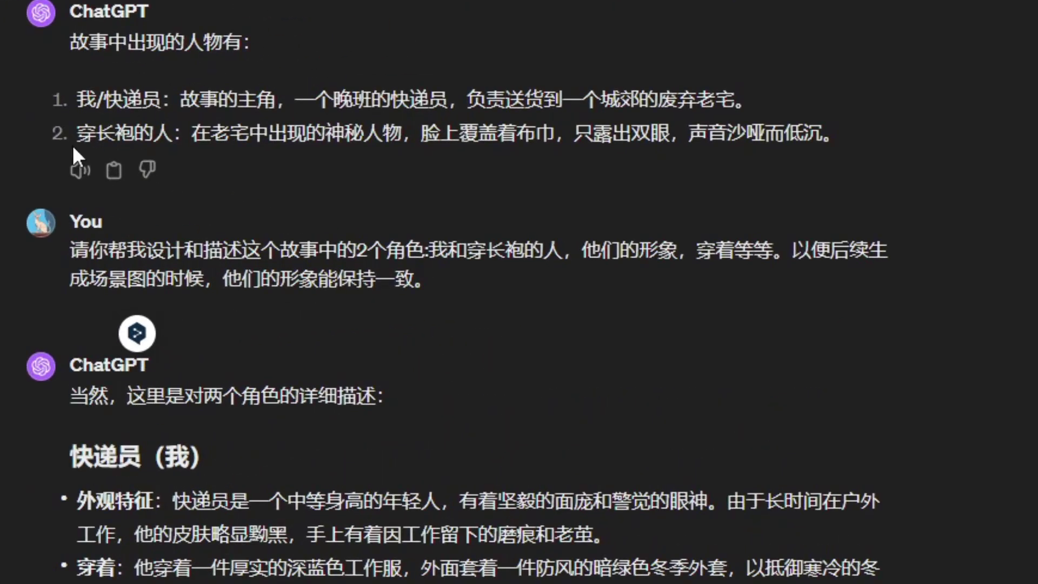
{"action": "scroll", "coordinate": [179, 138], "scroll_direction": "down", "scroll_amount": 10}
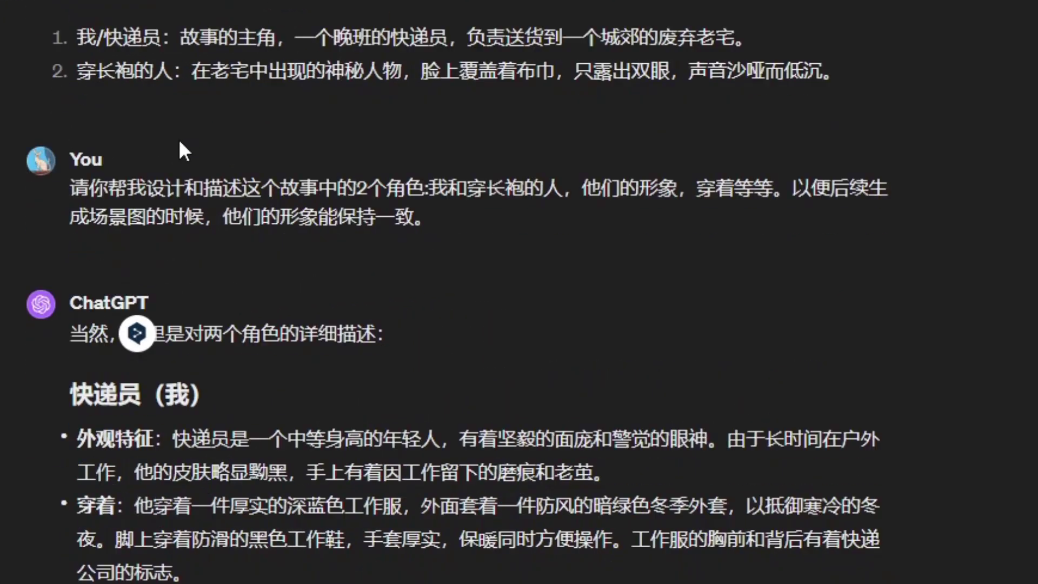
{"action": "scroll", "coordinate": [108, 112], "scroll_direction": "up", "scroll_amount": 3}
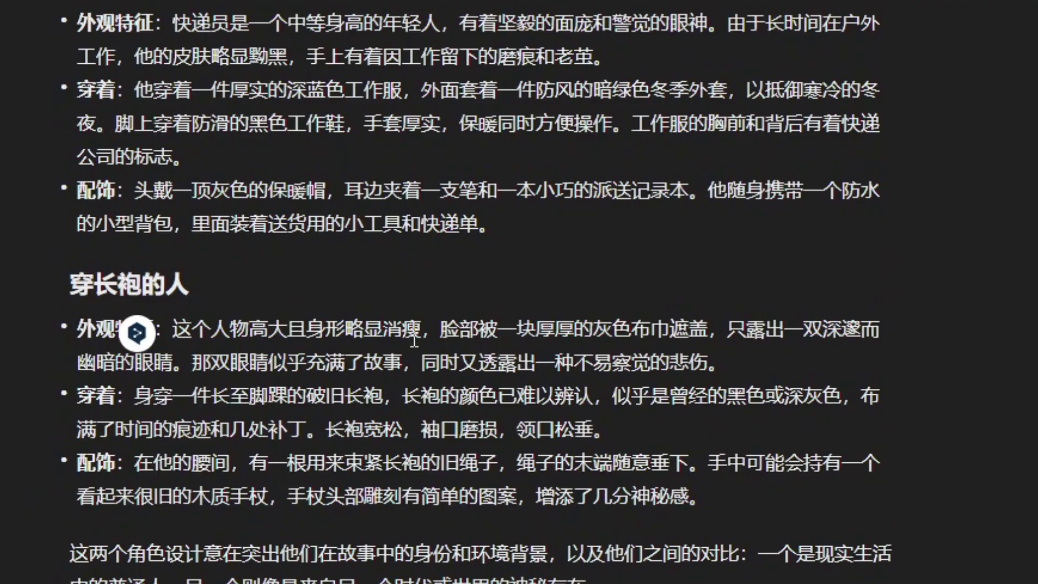
{"action": "scroll", "coordinate": [107, 111], "scroll_direction": "up", "scroll_amount": 5}
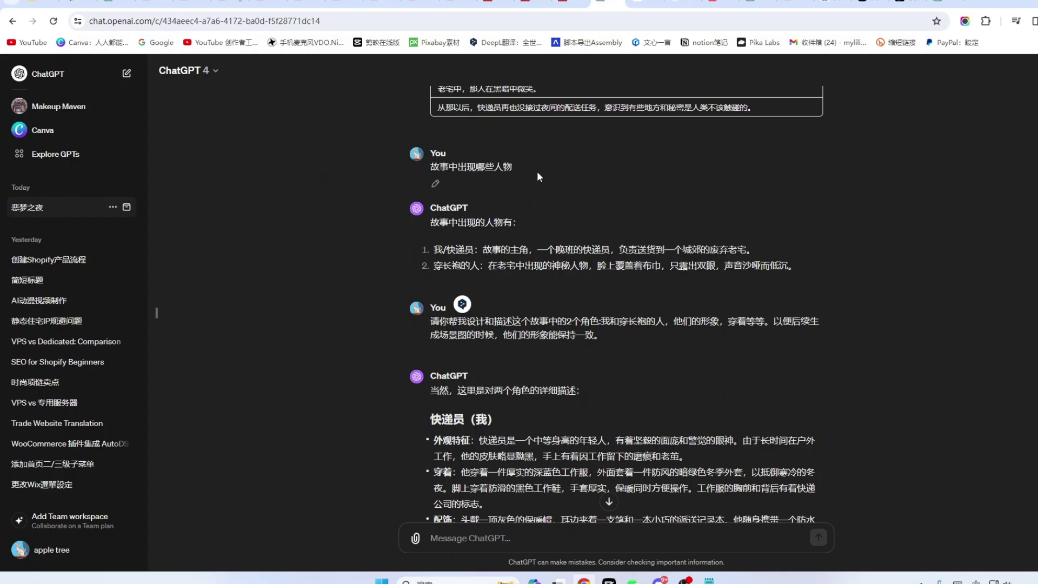
{"action": "scroll", "coordinate": [475, 270], "scroll_direction": "down", "scroll_amount": 2}
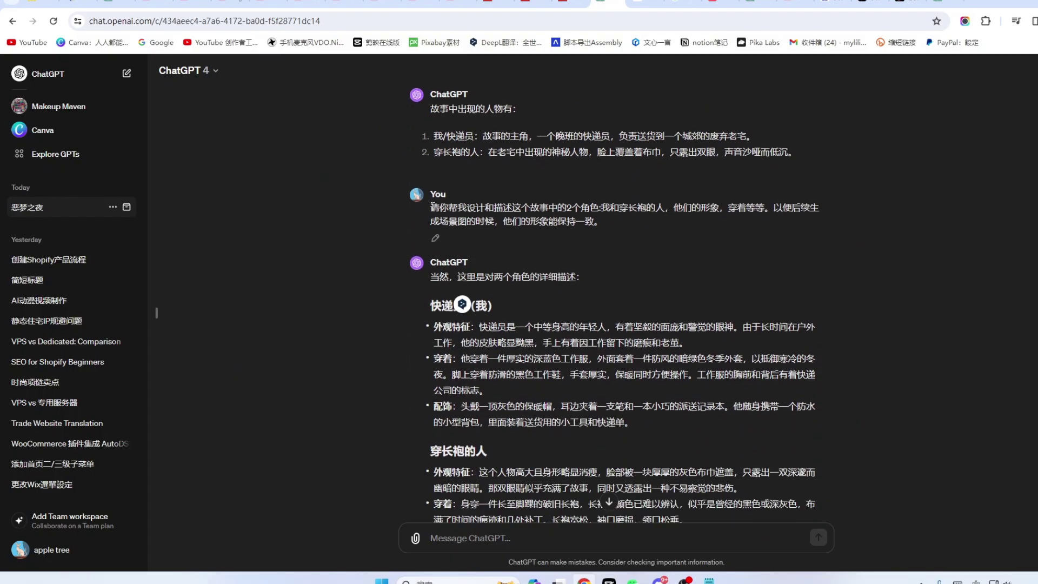
{"action": "left_click_drag", "start_coordinate": [431, 206], "coordinate": [604, 223]}
{"action": "left_click", "coordinate": [500, 217]}
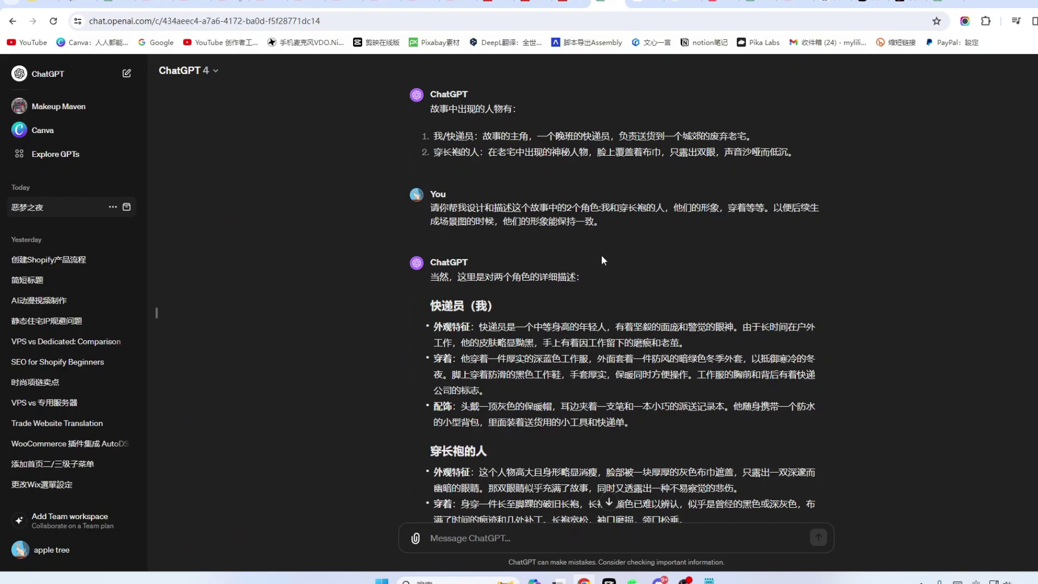
Compare the detailed, shortened, bilingual and English versions of the courier and robed figure descriptions.
{"action": "scroll", "coordinate": [487, 246], "scroll_direction": "down", "scroll_amount": 3}
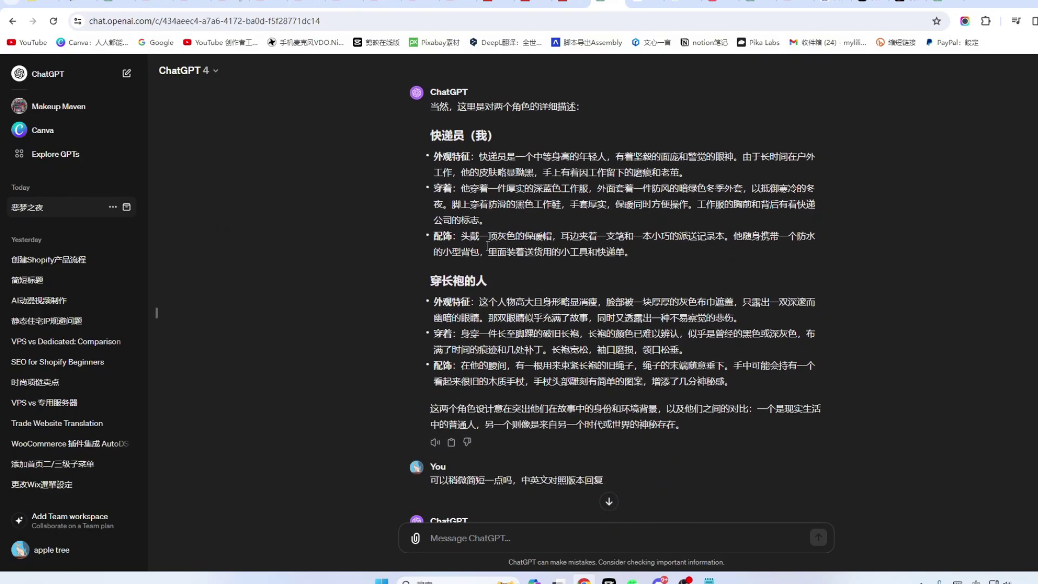
{"action": "scroll", "coordinate": [533, 243], "scroll_direction": "down", "scroll_amount": 5}
{"action": "scroll", "coordinate": [519, 240], "scroll_direction": "up", "scroll_amount": 5}
{"action": "scroll", "coordinate": [501, 243], "scroll_direction": "down", "scroll_amount": 15}
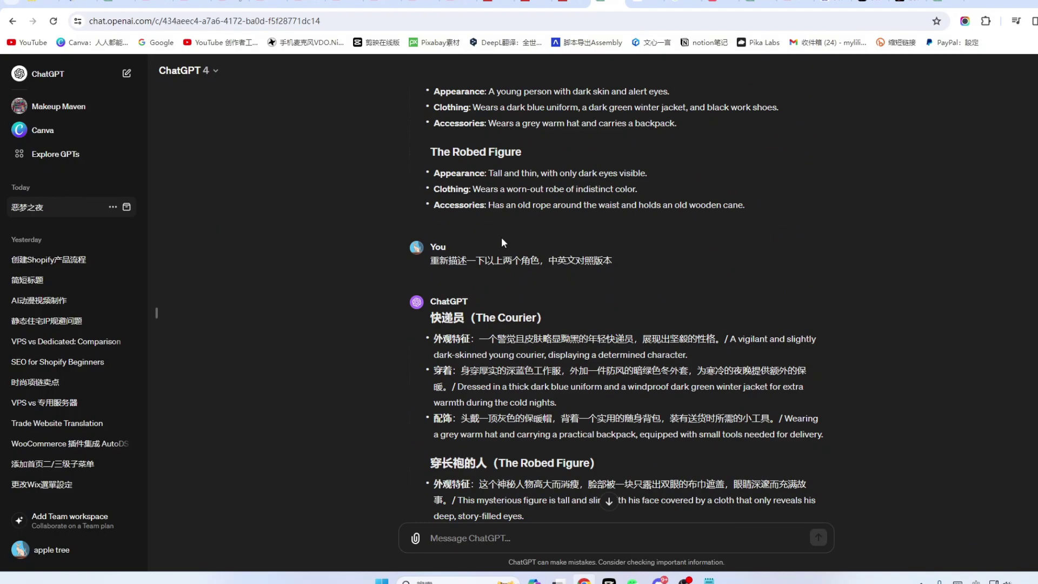
{"action": "scroll", "coordinate": [519, 259], "scroll_direction": "down", "scroll_amount": 8}
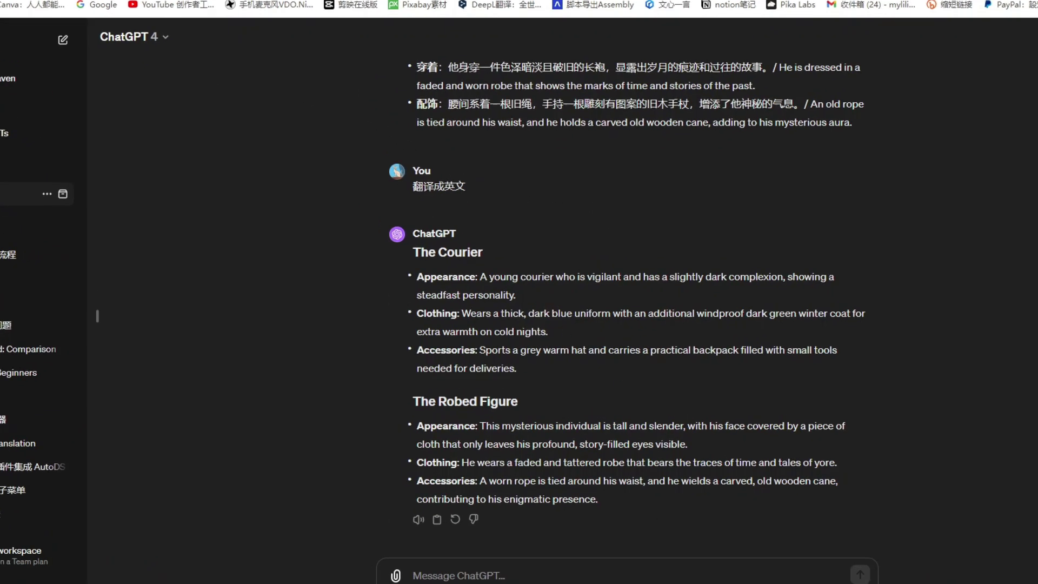
Switch to Discord and look back through channel 11 for the earlier Midjourney character images.
{"action": "mouse_move", "coordinate": [676, 575]}
{"action": "left_click", "coordinate": [676, 541]}
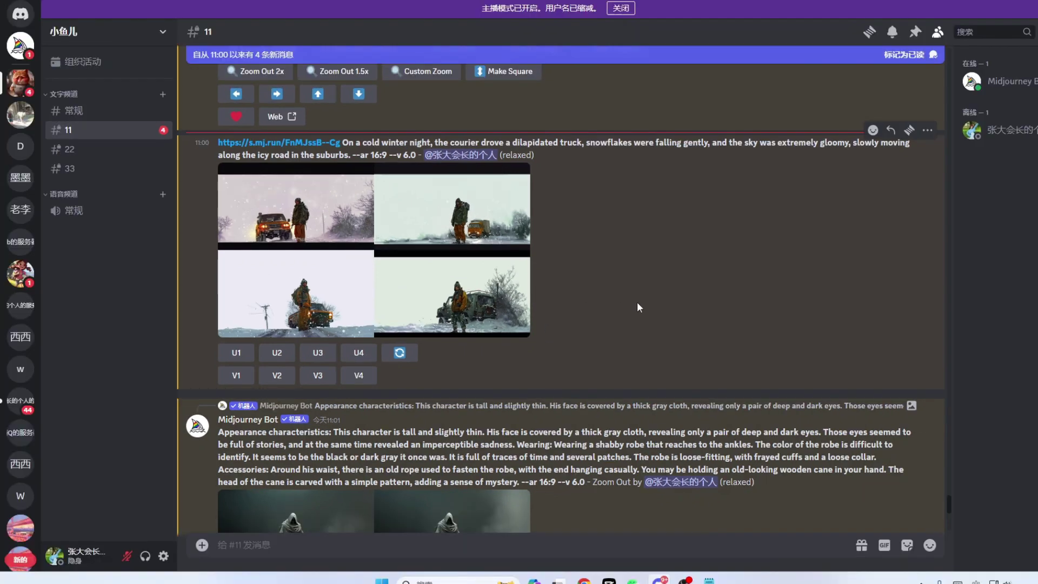
{"action": "scroll", "coordinate": [621, 309], "scroll_direction": "up", "scroll_amount": 10}
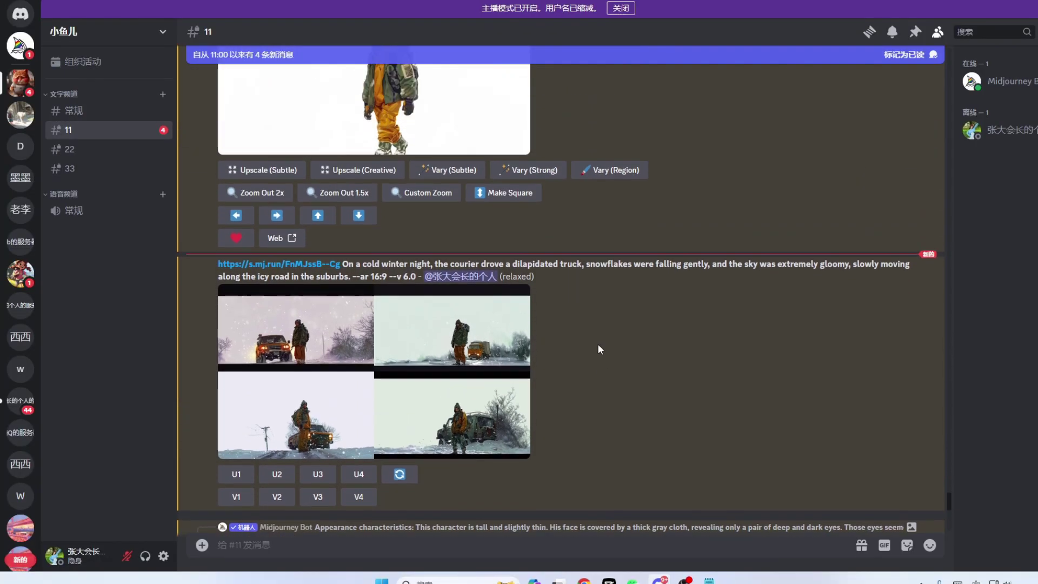
{"action": "scroll", "coordinate": [597, 345], "scroll_direction": "up", "scroll_amount": 5}
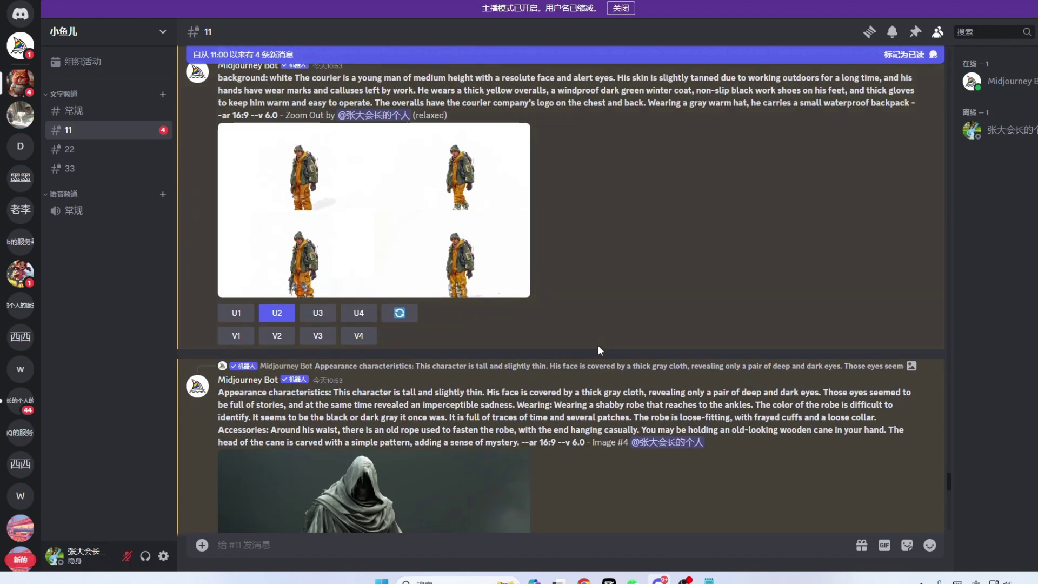
{"action": "scroll", "coordinate": [598, 350], "scroll_direction": "up", "scroll_amount": 10}
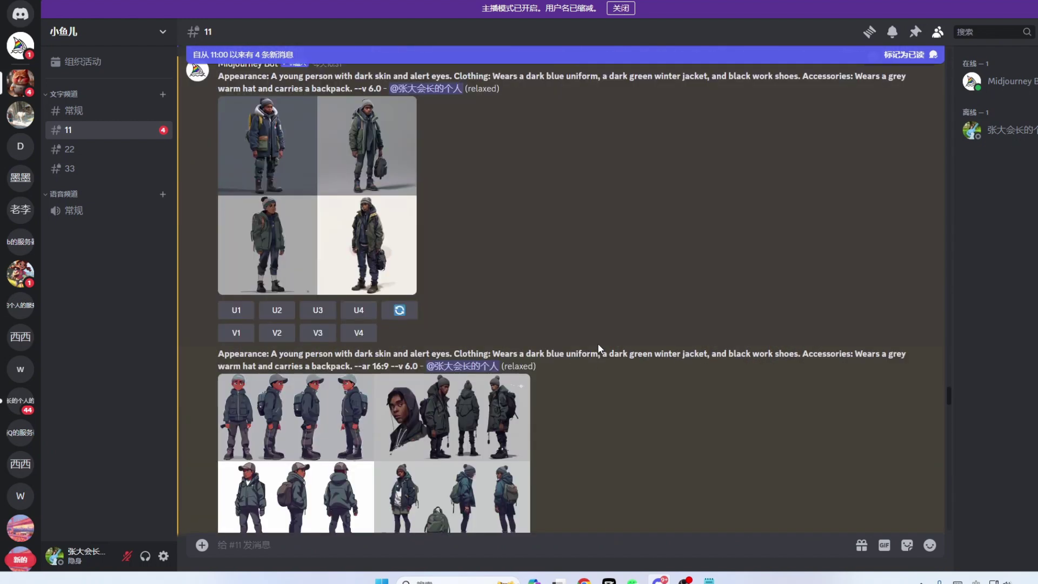
{"action": "scroll", "coordinate": [598, 346], "scroll_direction": "down", "scroll_amount": 3}
{"action": "scroll", "coordinate": [598, 345], "scroll_direction": "down", "scroll_amount": 5}
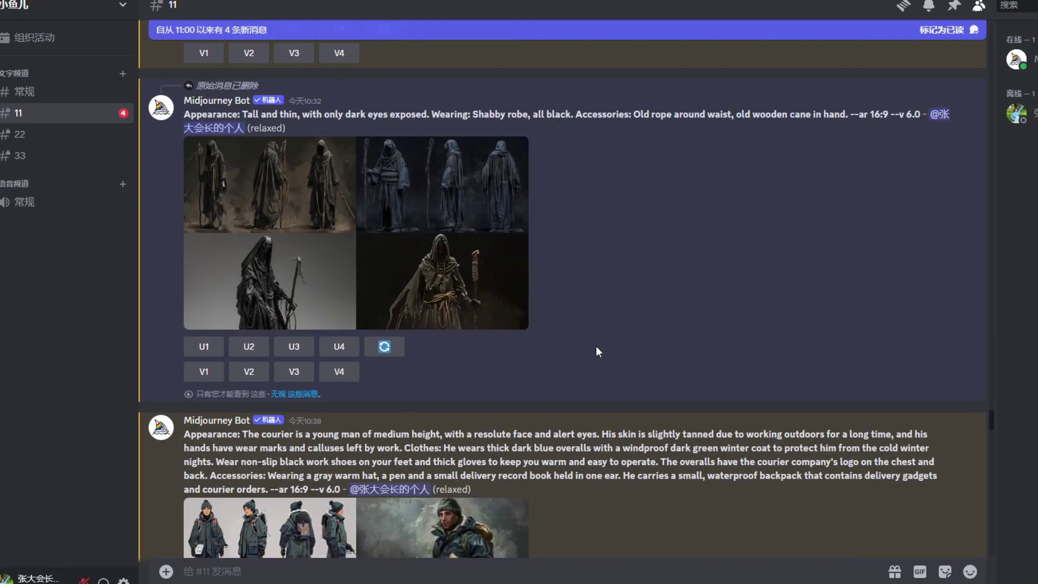
Enlarge the two Midjourney image grids of the robed figure, from the short and the detailed prompt, and close each one.
{"action": "left_click", "coordinate": [397, 270]}
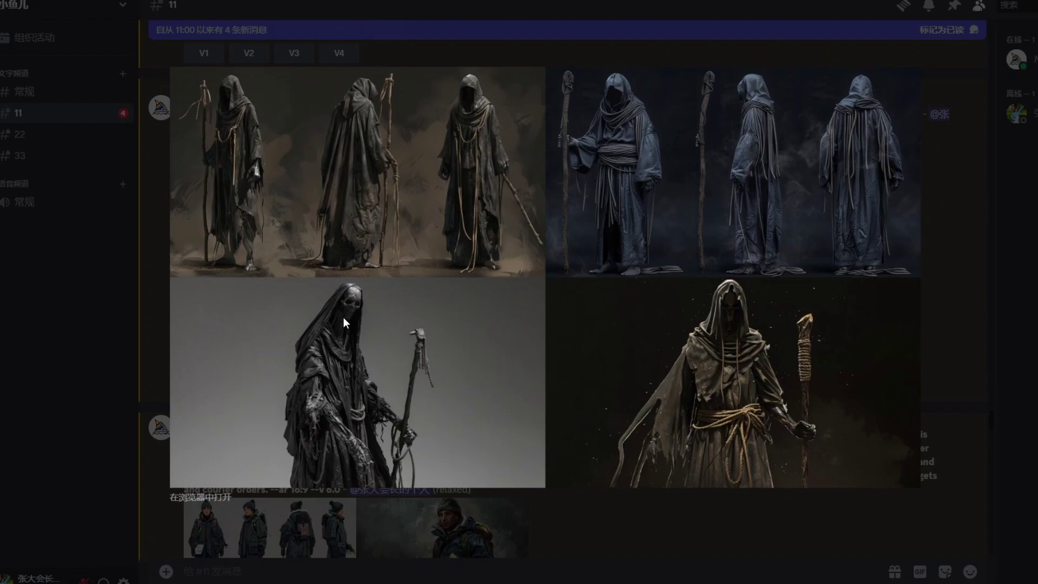
{"action": "left_click", "coordinate": [957, 287]}
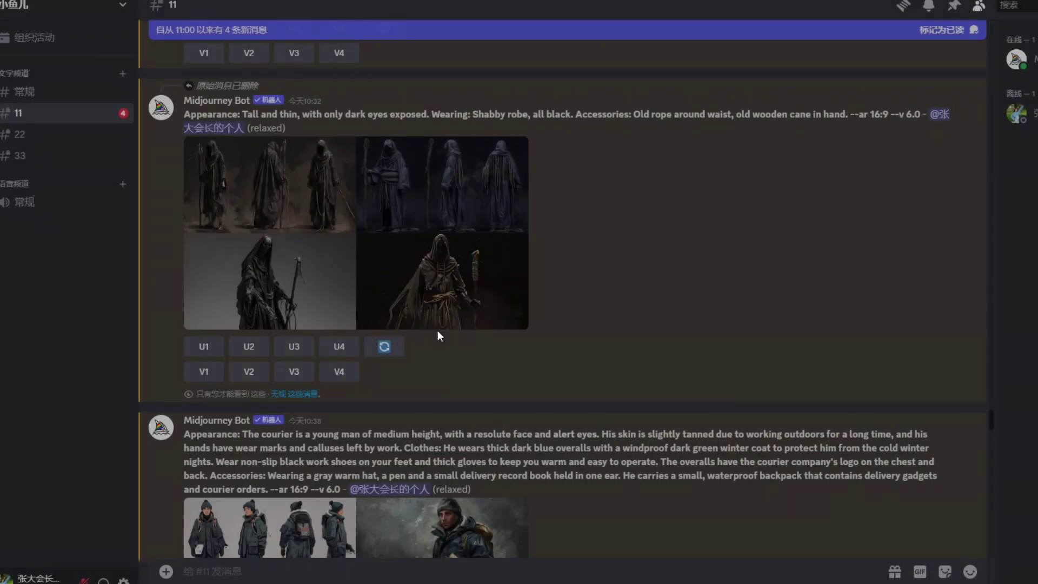
{"action": "scroll", "coordinate": [437, 330], "scroll_direction": "down", "scroll_amount": 7}
{"action": "scroll", "coordinate": [391, 323], "scroll_direction": "down", "scroll_amount": 4}
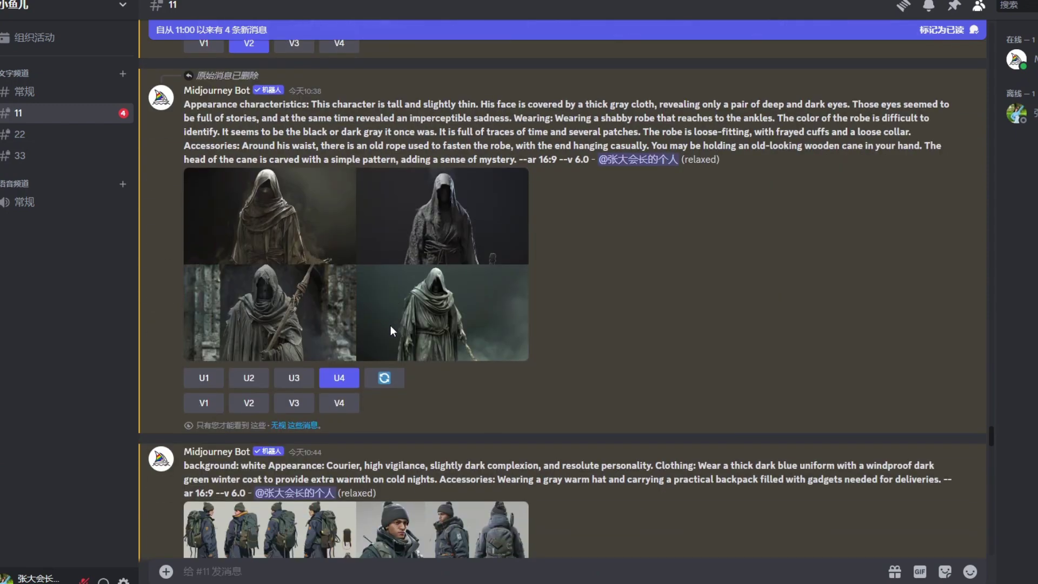
{"action": "left_click", "coordinate": [325, 301]}
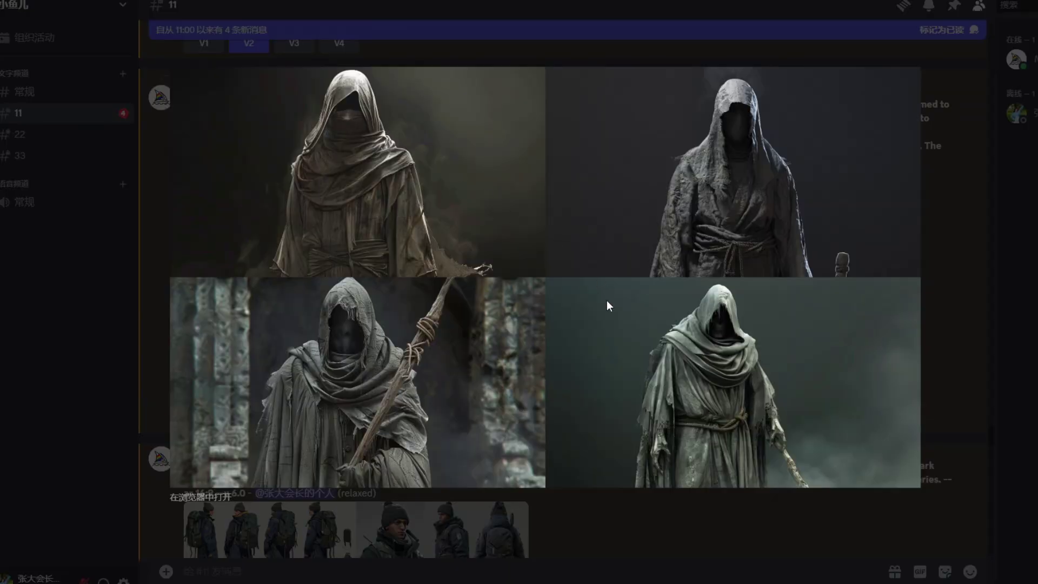
{"action": "left_click", "coordinate": [962, 290]}
{"action": "scroll", "coordinate": [595, 270], "scroll_direction": "up", "scroll_amount": 5}
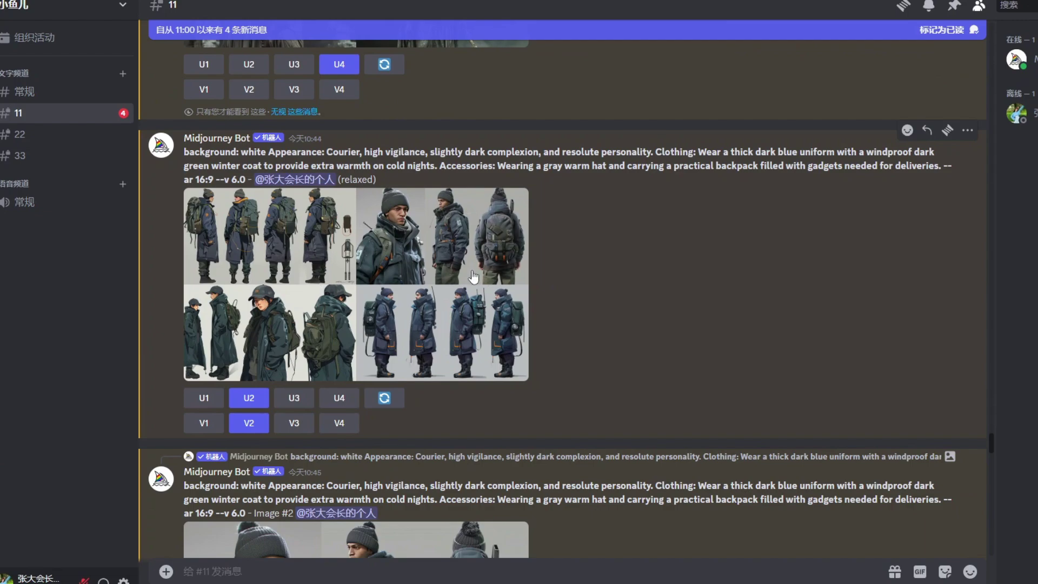
Examine the courier image variations, including the white-background, yellow-overalls and zoomed-out versions, and the upscaled robed figure.
{"action": "scroll", "coordinate": [473, 273], "scroll_direction": "down", "scroll_amount": 8}
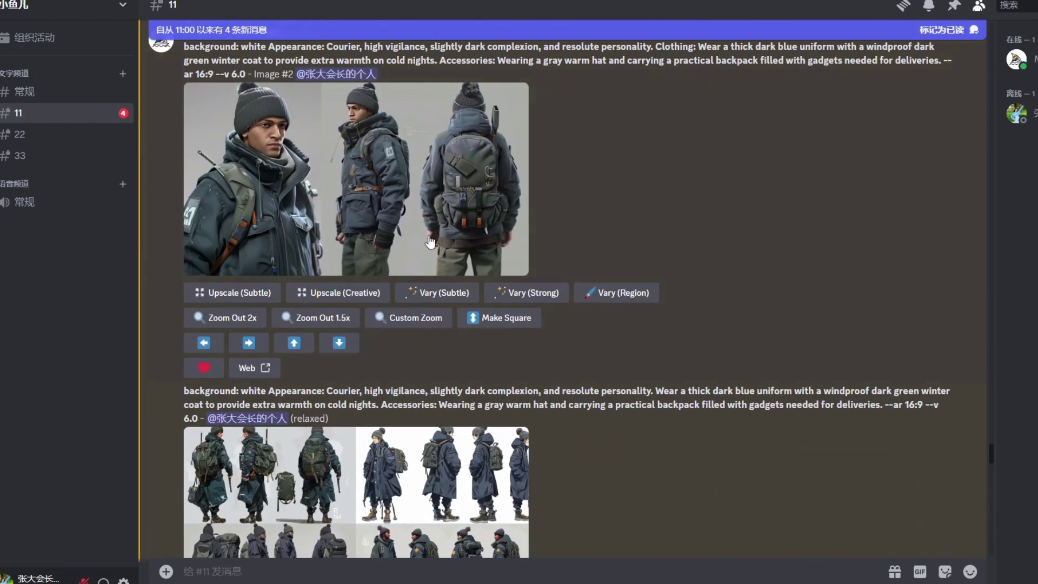
{"action": "scroll", "coordinate": [378, 270], "scroll_direction": "down", "scroll_amount": 12}
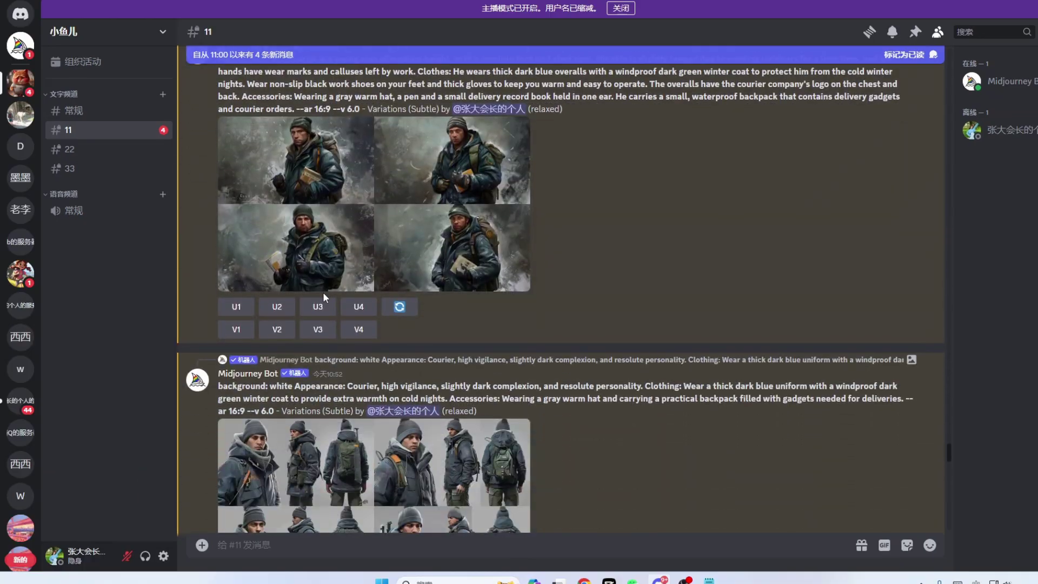
{"action": "scroll", "coordinate": [378, 252], "scroll_direction": "down", "scroll_amount": 10}
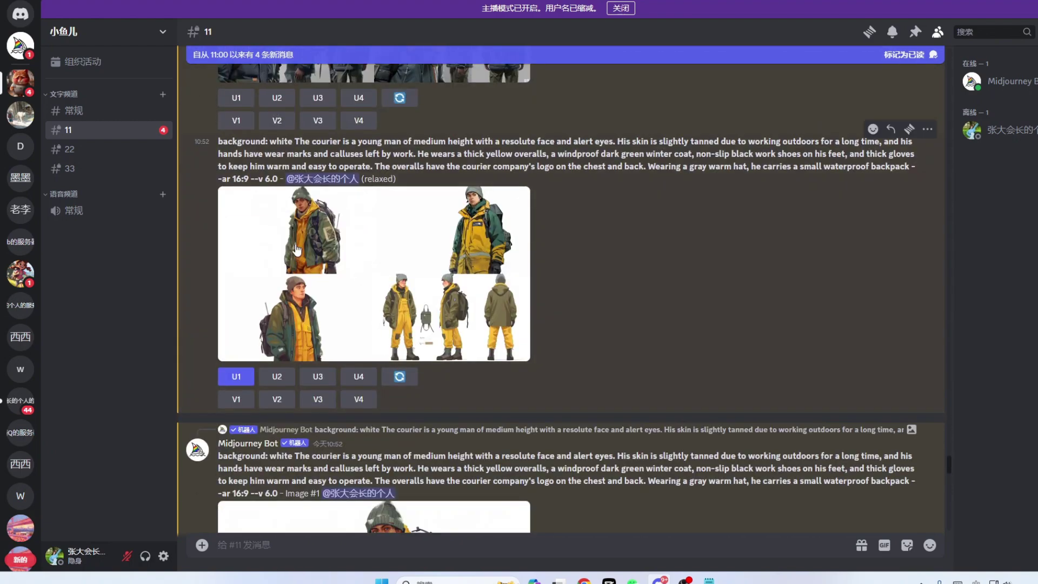
{"action": "scroll", "coordinate": [300, 222], "scroll_direction": "down", "scroll_amount": 5}
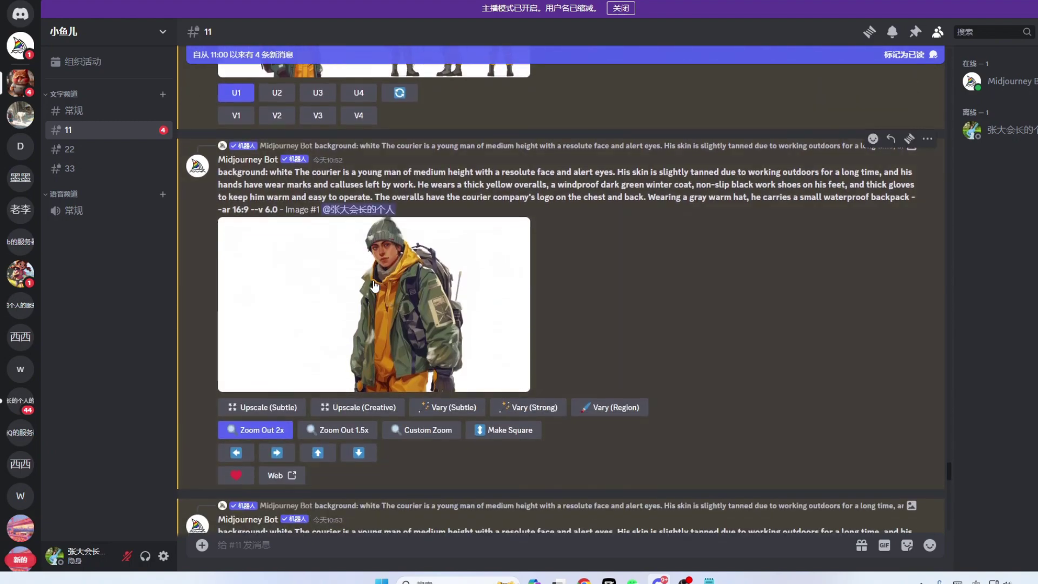
{"action": "scroll", "coordinate": [374, 284], "scroll_direction": "down", "scroll_amount": 2}
{"action": "scroll", "coordinate": [419, 213], "scroll_direction": "down", "scroll_amount": 4}
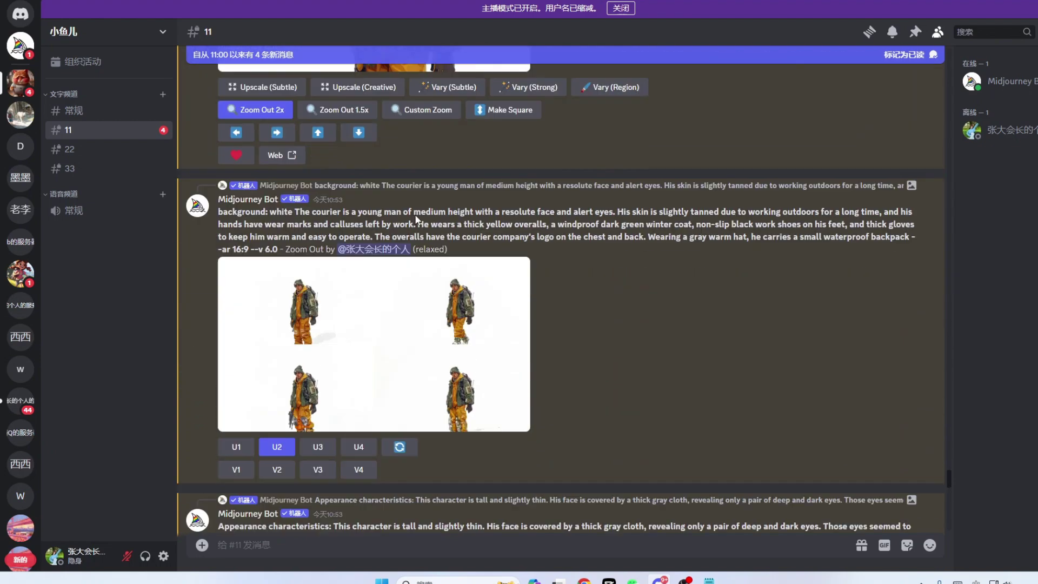
{"action": "scroll", "coordinate": [416, 219], "scroll_direction": "down", "scroll_amount": 8}
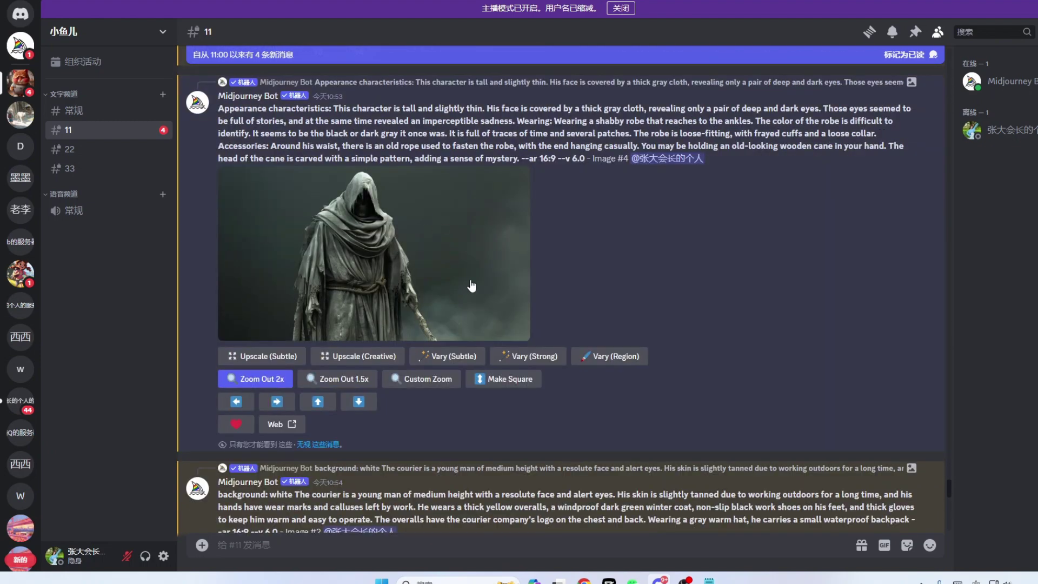
{"action": "scroll", "coordinate": [471, 287], "scroll_direction": "down", "scroll_amount": 5}
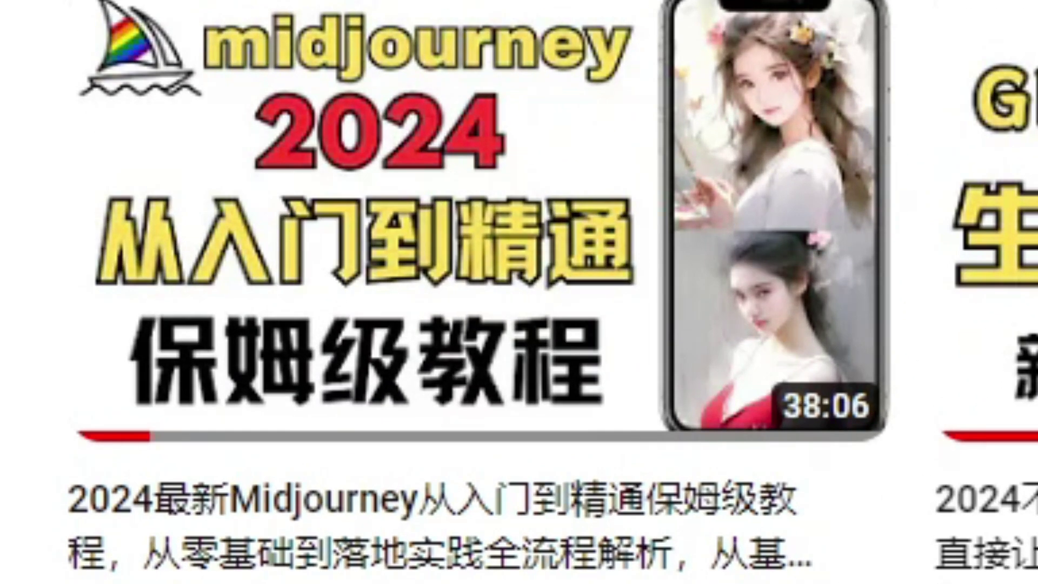
Review the generated winter-night scenes, comparing the courier-and-truck images made with a reference image link and the snowy scene without him.
{"action": "mouse_move", "coordinate": [124, 557]}
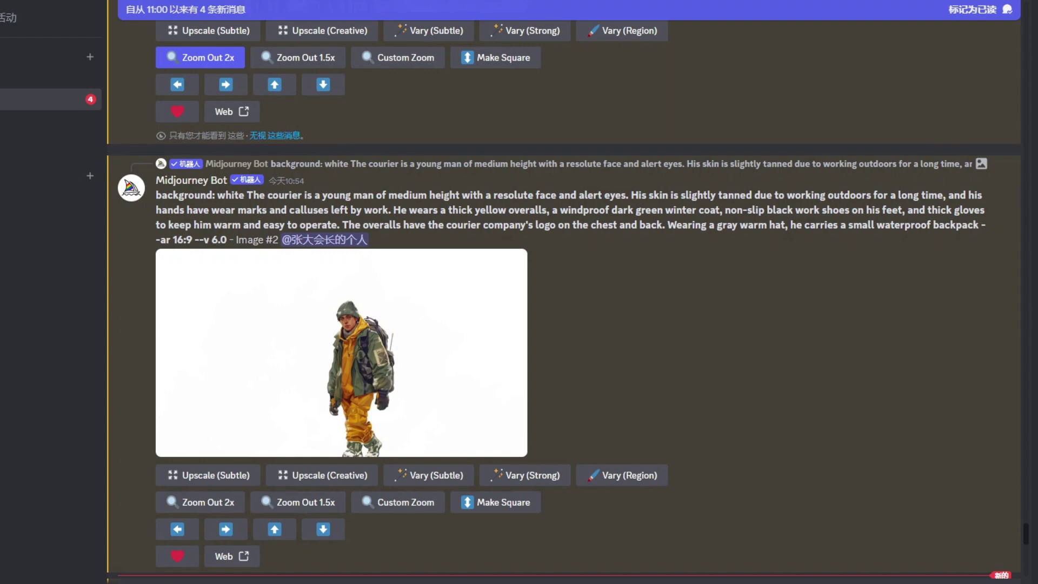
{"action": "scroll", "coordinate": [566, 368], "scroll_direction": "down", "scroll_amount": 15}
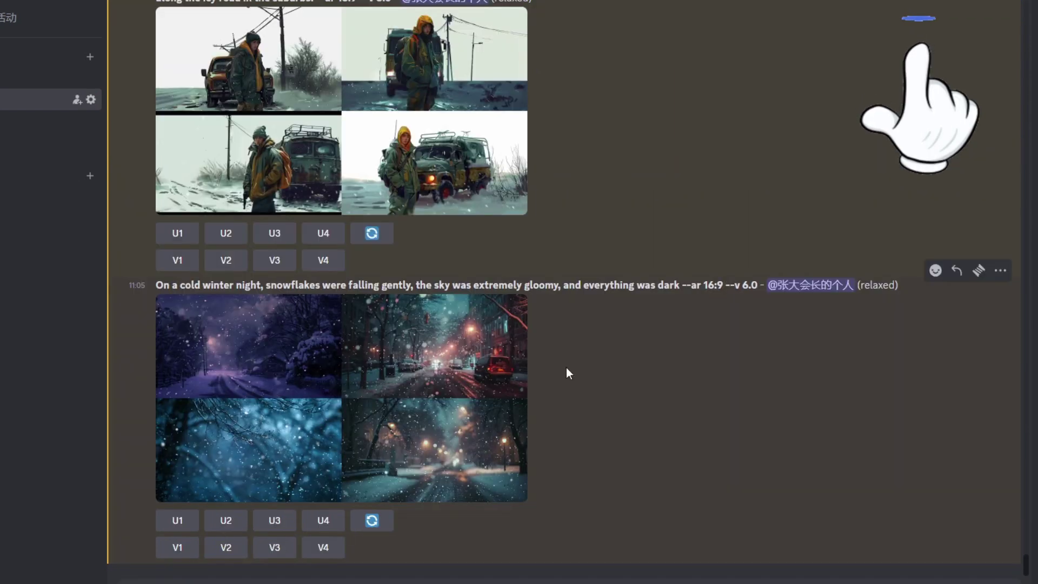
{"action": "scroll", "coordinate": [401, 334], "scroll_direction": "up", "scroll_amount": 5}
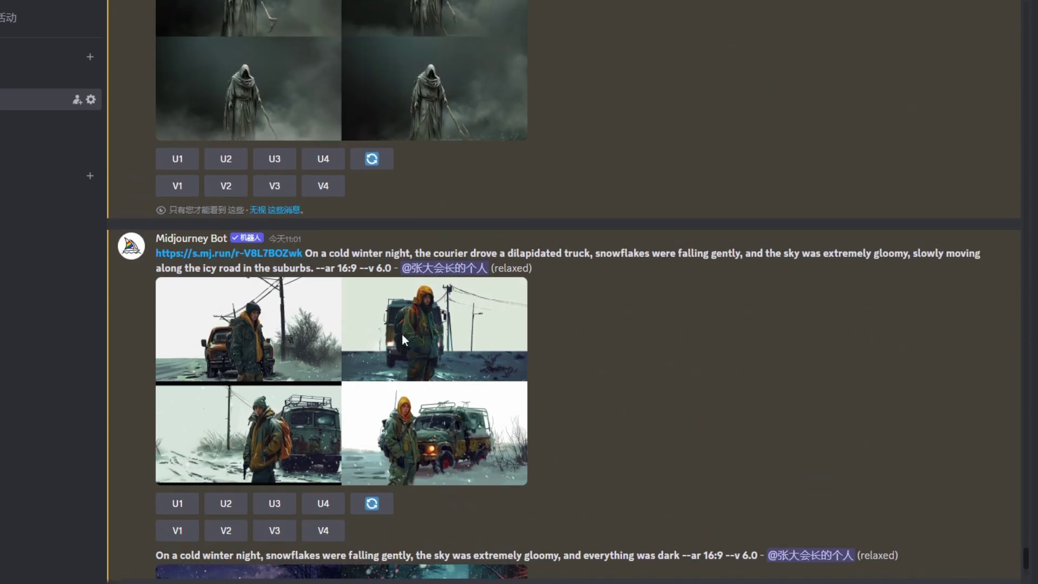
{"action": "scroll", "coordinate": [401, 334], "scroll_direction": "up", "scroll_amount": 10}
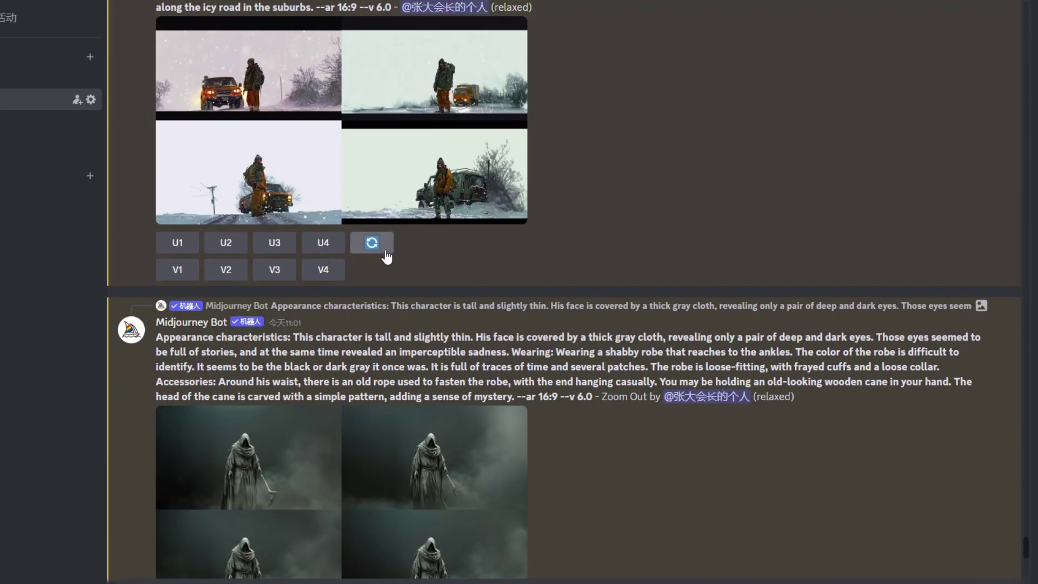
Switch to ChatGPT, copy the scene 2 description of the abandoned old house, and replace the Google Translate text with it for English translation.
{"action": "scroll", "coordinate": [469, 332], "scroll_direction": "down", "scroll_amount": 10}
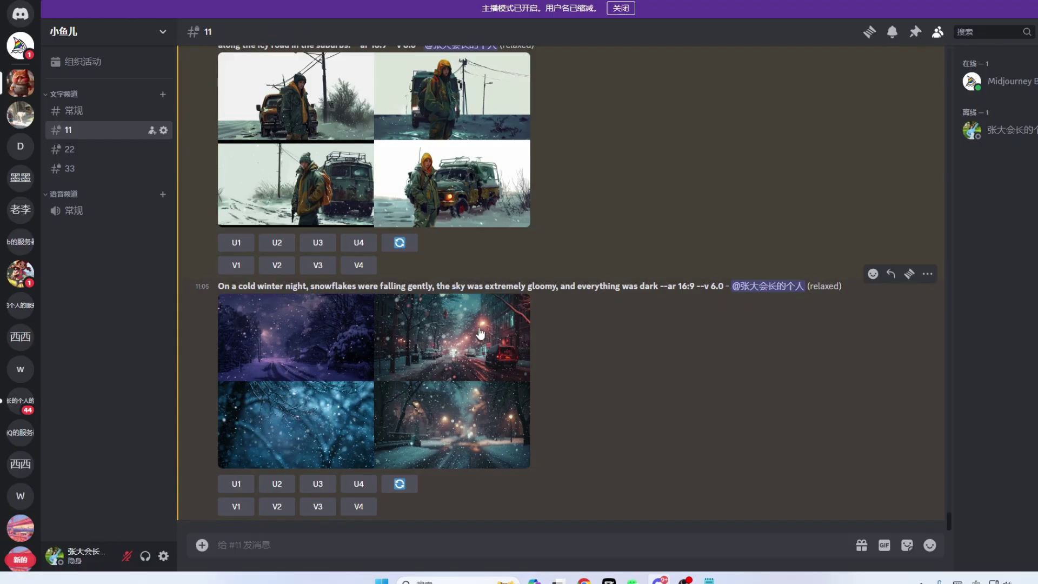
{"action": "left_click", "coordinate": [608, 516]}
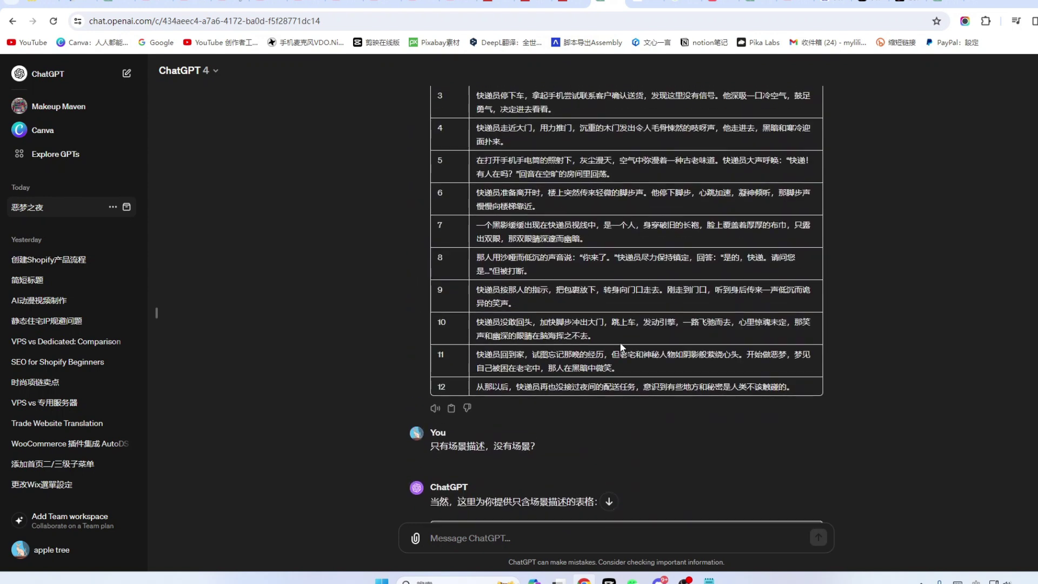
{"action": "scroll", "coordinate": [621, 347], "scroll_direction": "down", "scroll_amount": 5}
{"action": "left_click_drag", "start_coordinate": [476, 233], "coordinate": [555, 248]}
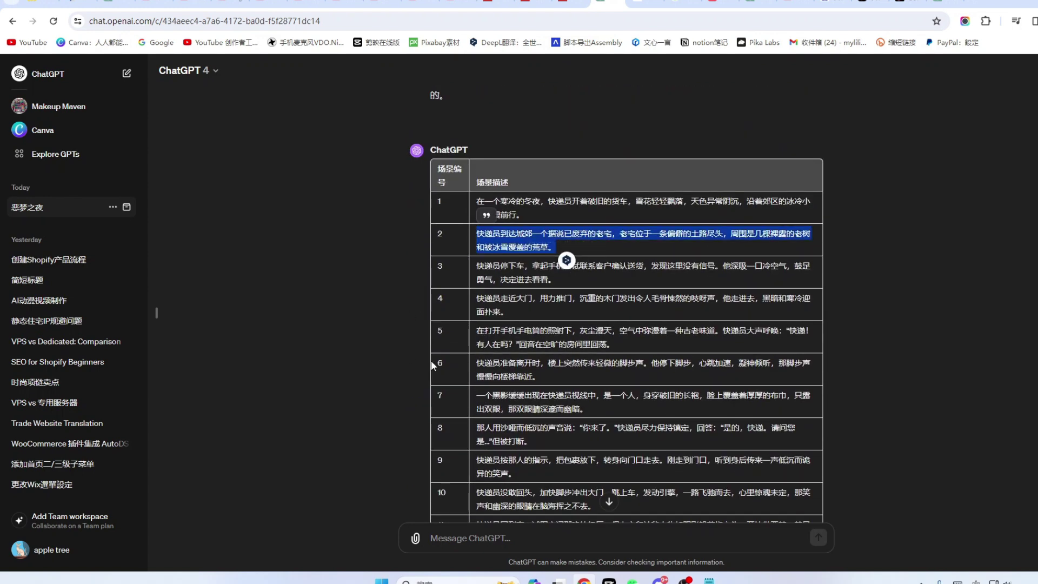
{"action": "left_click", "coordinate": [78, 5]}
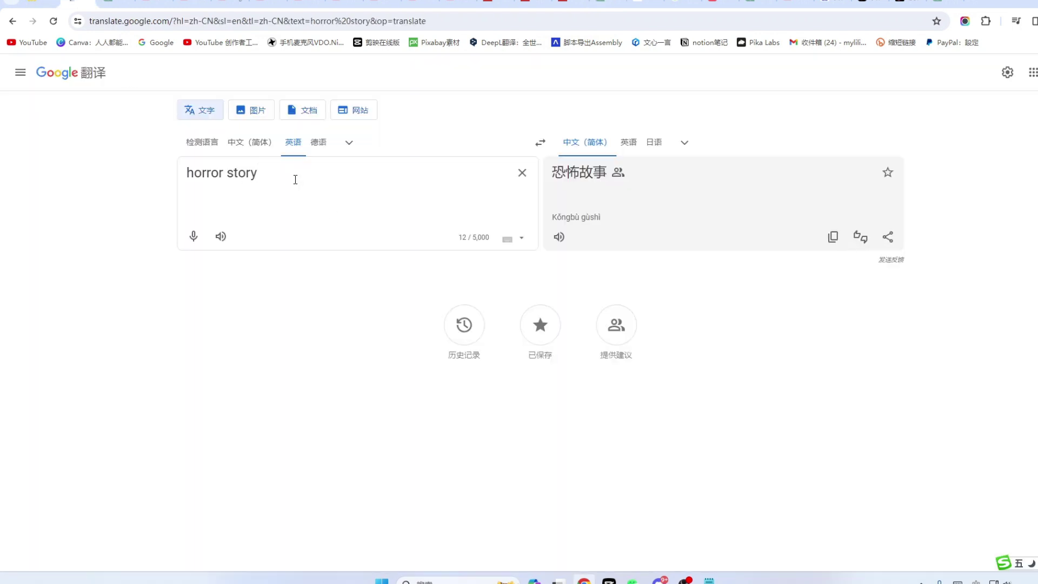
{"action": "left_click_drag", "start_coordinate": [295, 179], "coordinate": [150, 168]}
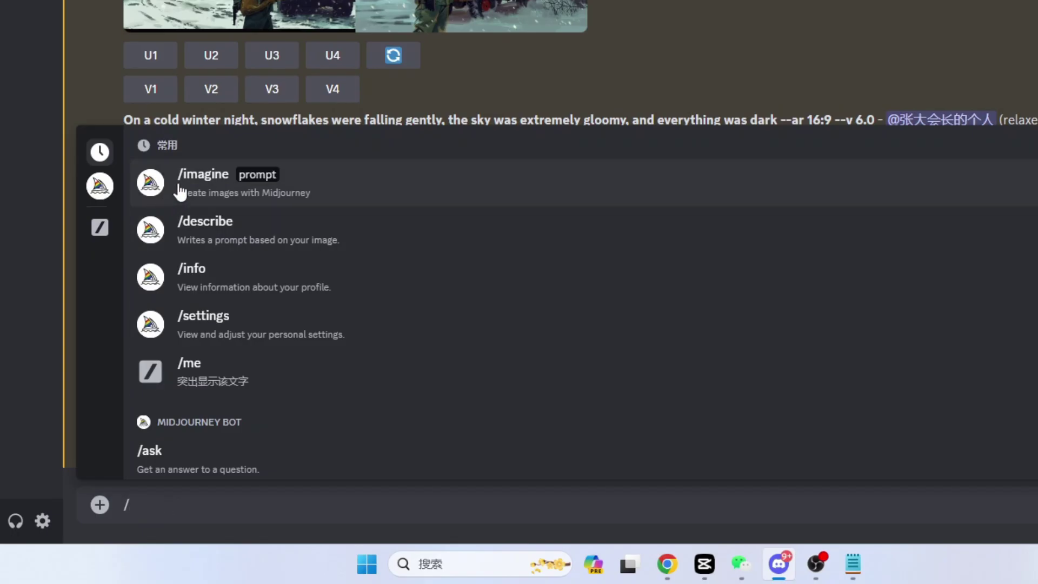
In Discord, submit an imagine prompt with the white-background courier image's link, the translated abandoned-house scene, and the parameters -ar 16:9 --v 6.0.
{"action": "left_click", "coordinate": [180, 194]}
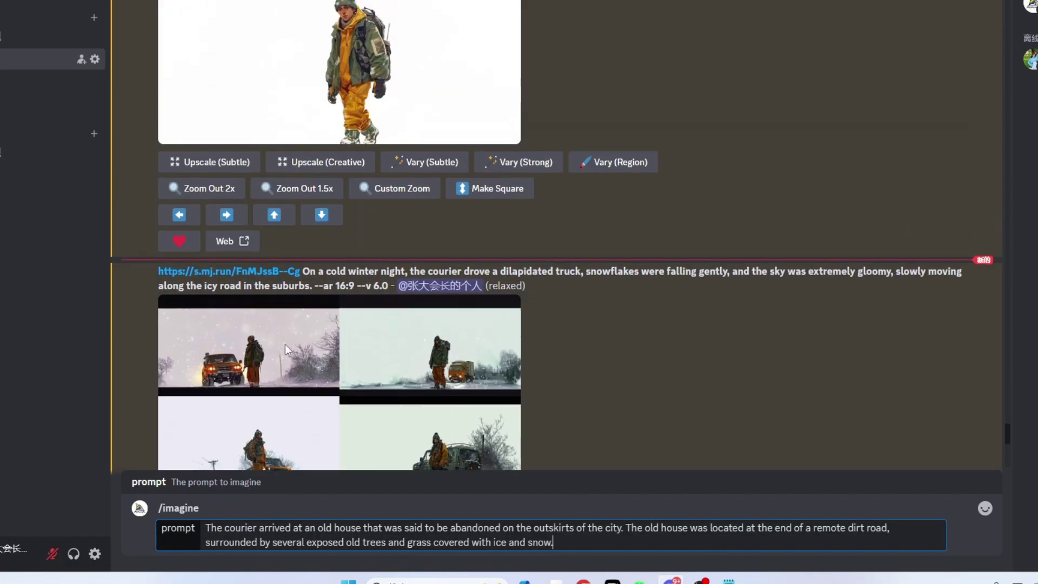
{"action": "scroll", "coordinate": [284, 345], "scroll_direction": "up", "scroll_amount": 3}
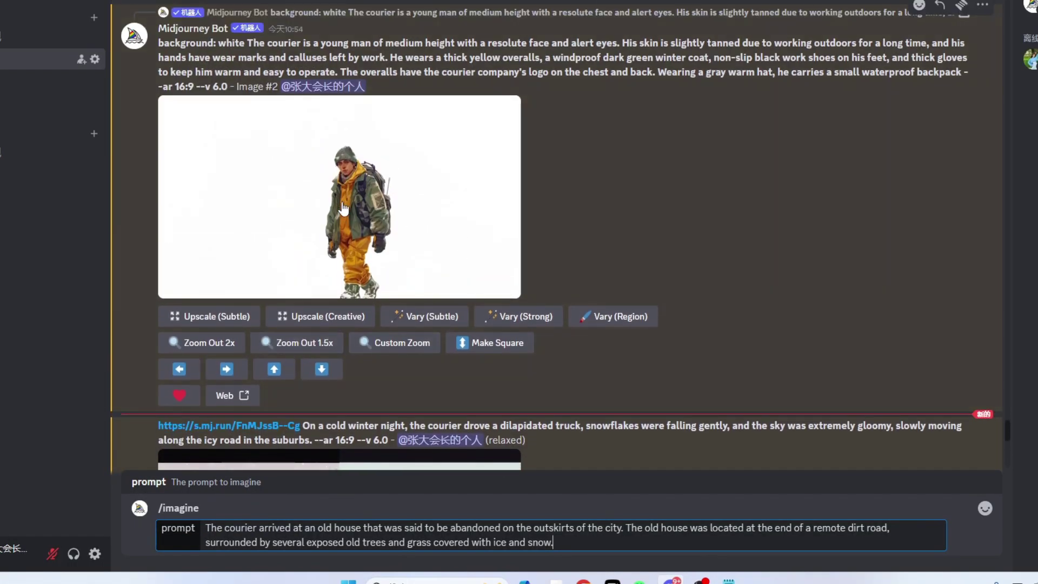
{"action": "right_click", "coordinate": [349, 192]}
{"action": "left_click", "coordinate": [380, 539]}
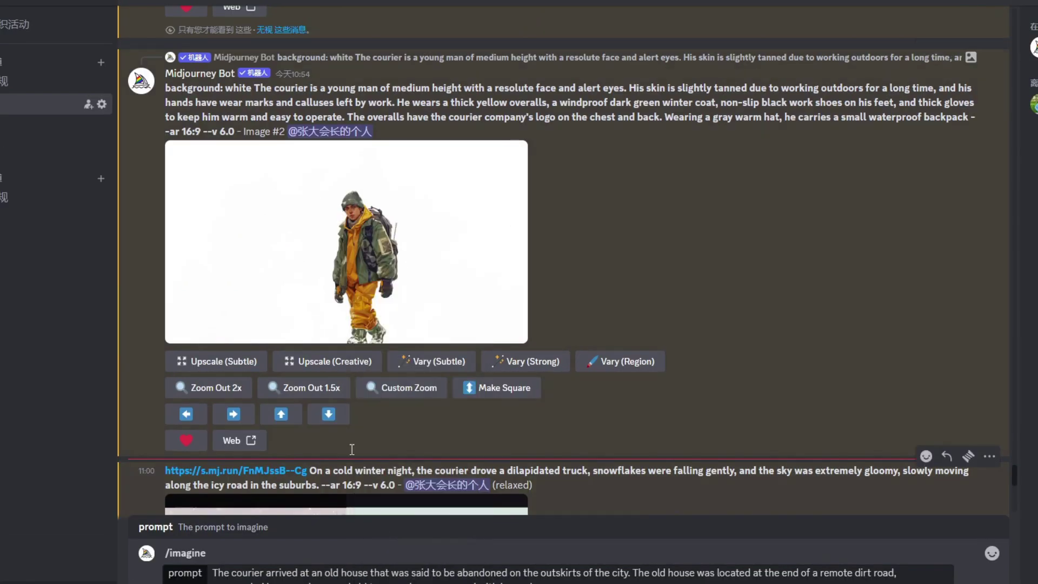
{"action": "left_click", "coordinate": [213, 571]}
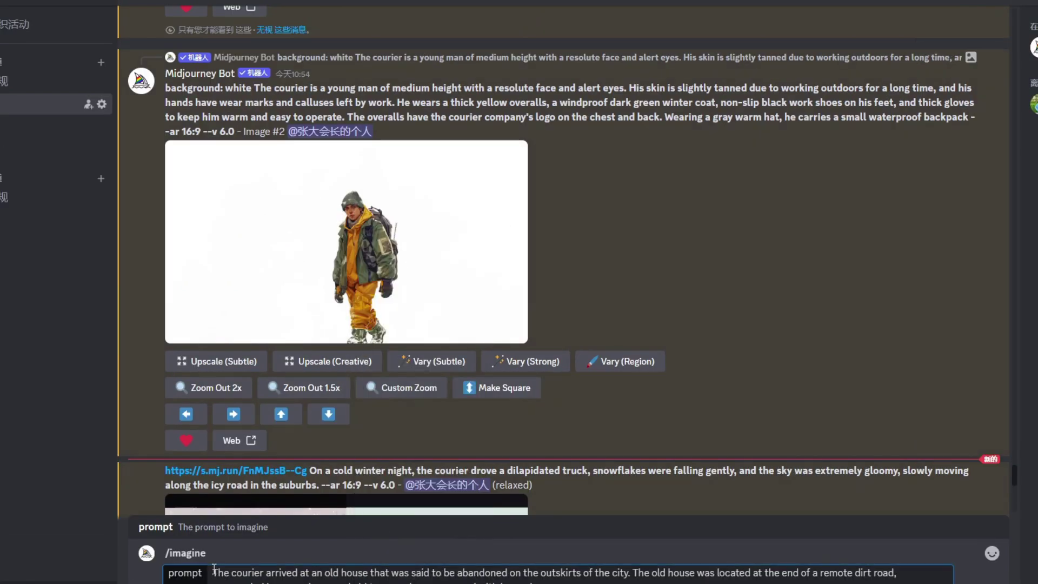
{"action": "key", "text": "ctrl+v"}
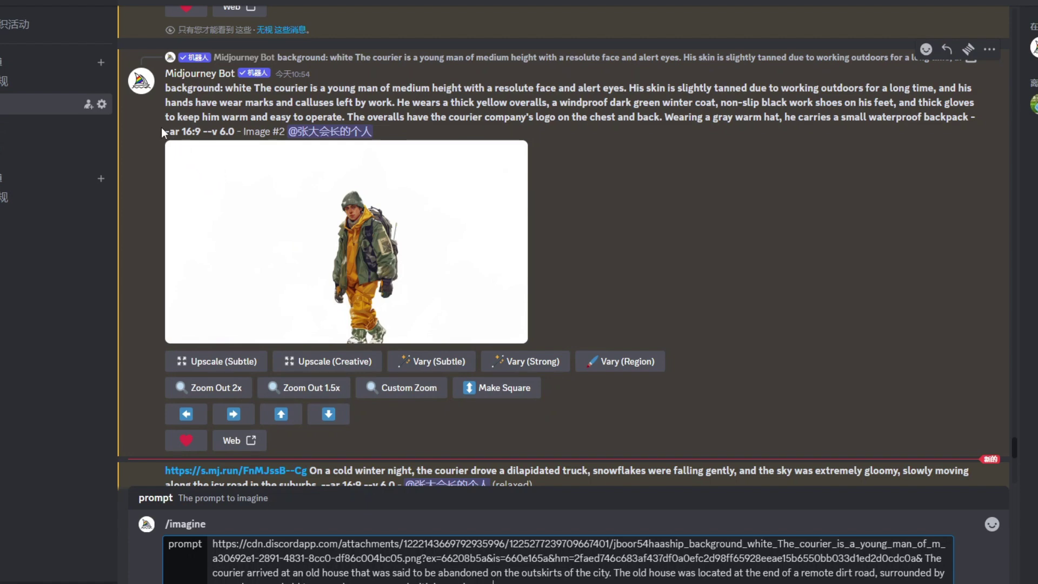
{"action": "left_click_drag", "start_coordinate": [162, 131], "coordinate": [235, 132]}
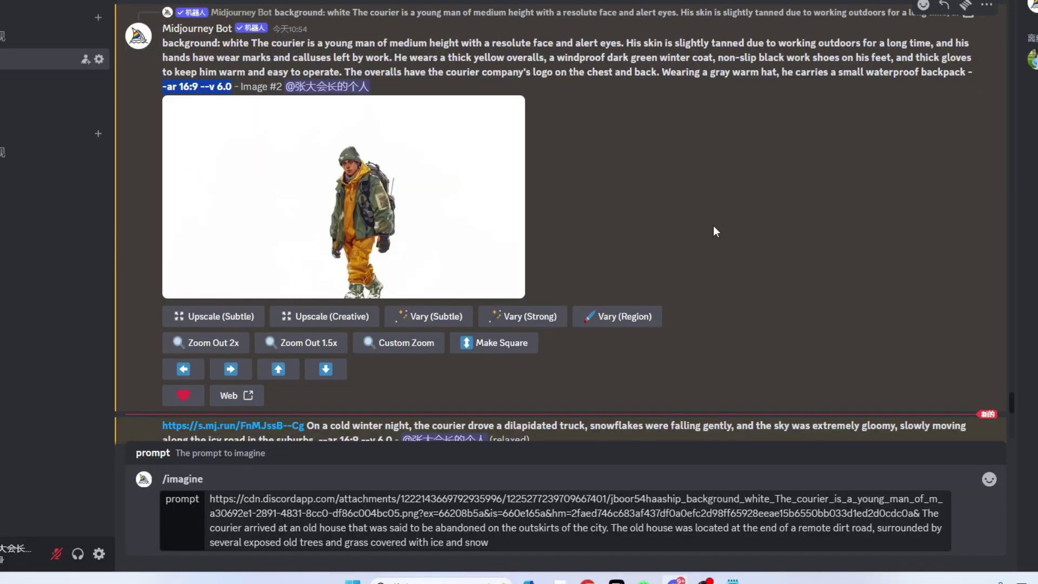
{"action": "left_click", "coordinate": [514, 548]}
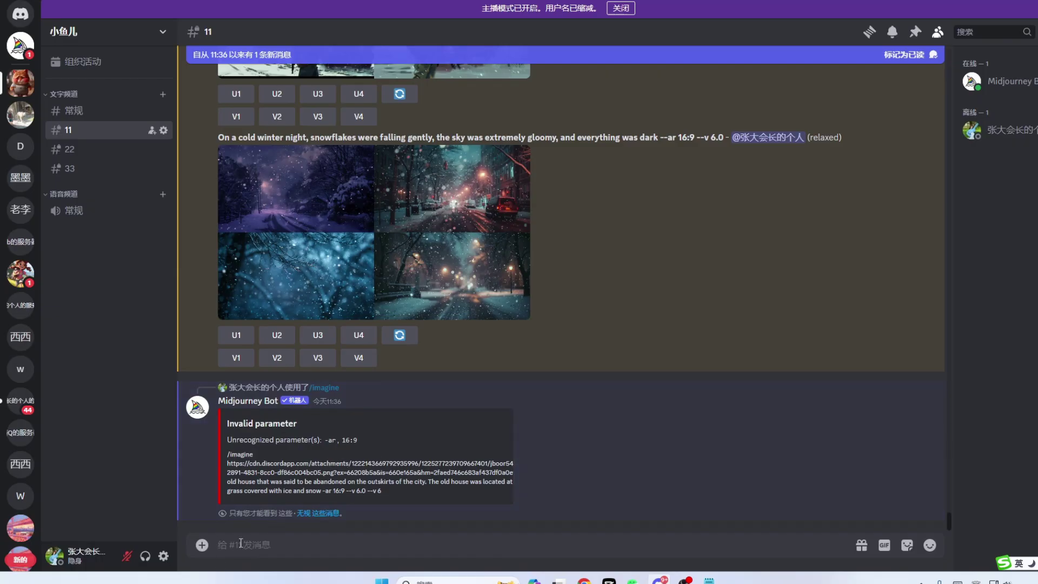
Resubmit the abandoned-house imagine prompt with the aspect ratio parameter corrected to --ar 16:9.
{"action": "type", "text": "/"}
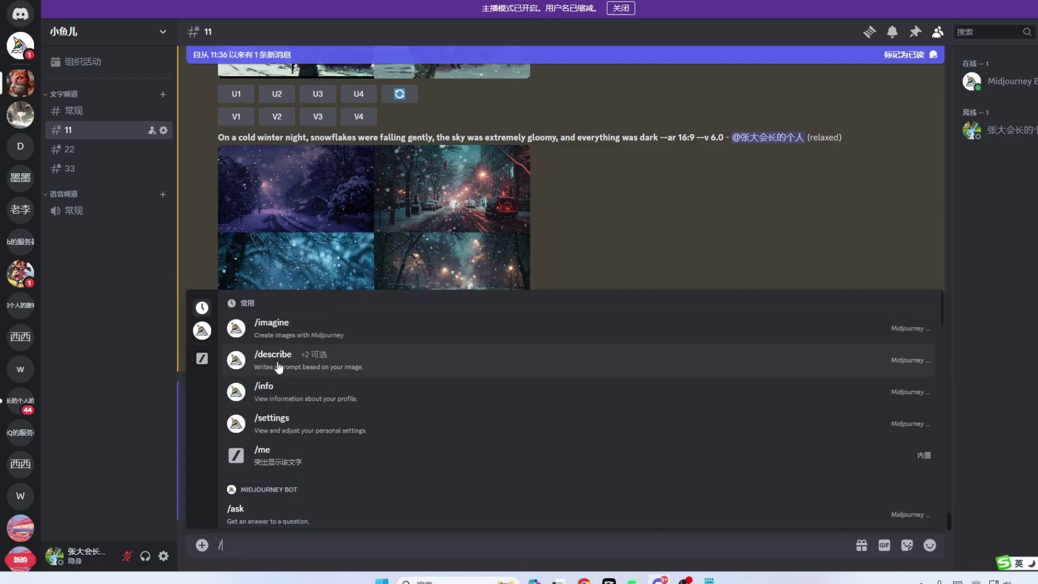
{"action": "key", "text": "Tab"}
{"action": "key", "text": "ctrl+v"}
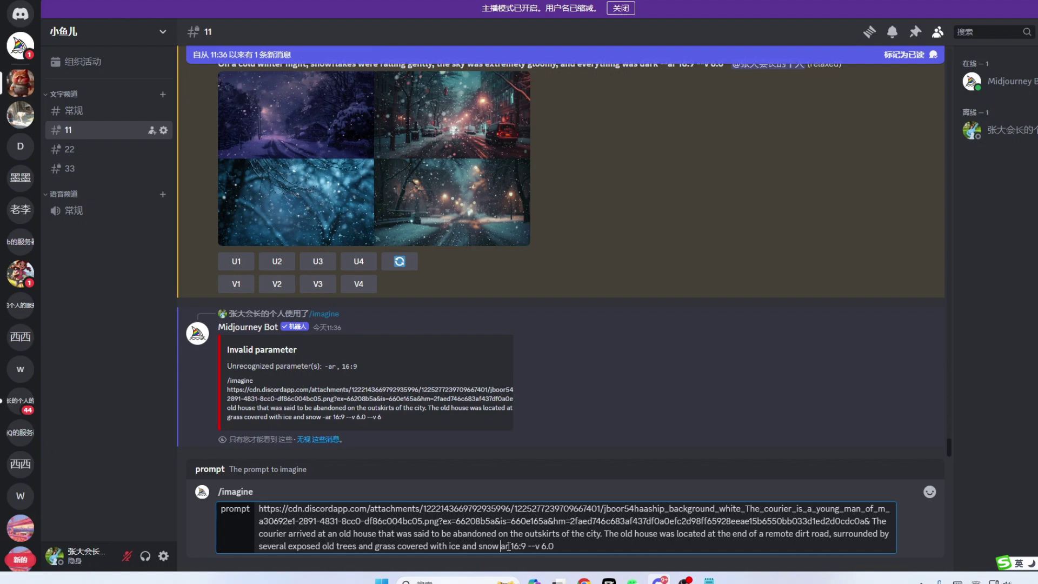
{"action": "key", "text": "BackSpace"}
{"action": "type", "text": "--"}
{"action": "key", "text": "Return"}
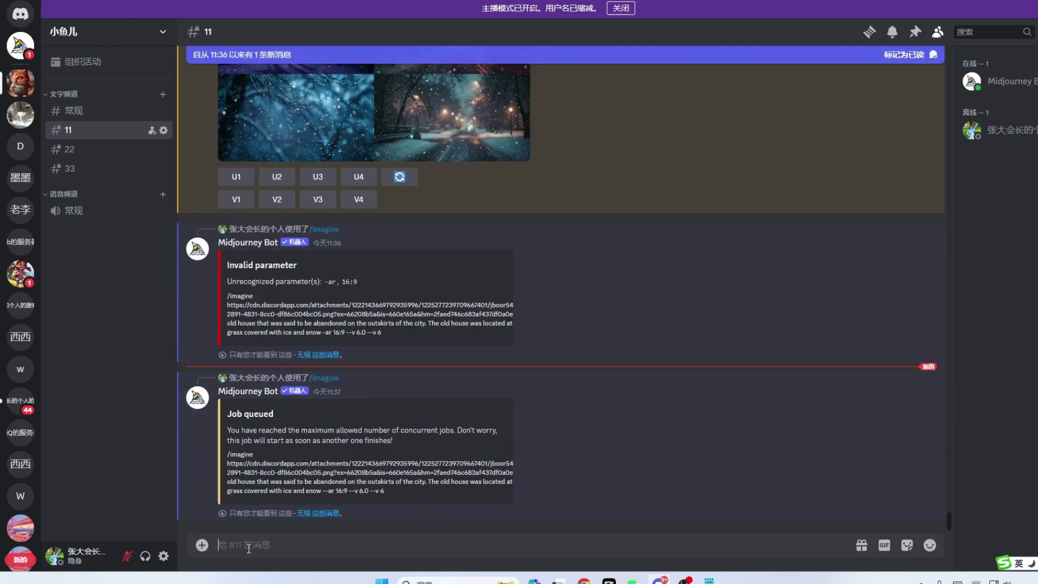
Enter an imagine prompt for scene 3, with the courier stopping the car and trying to contact the customer by mobile phone.
{"action": "type", "text": "/"}
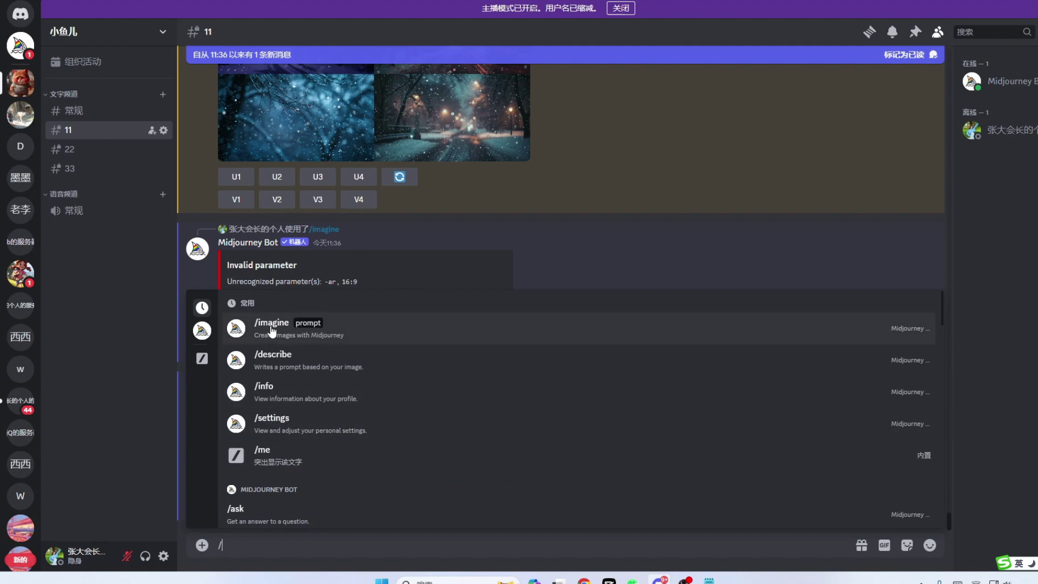
{"action": "left_click", "coordinate": [265, 391]}
{"action": "mouse_move", "coordinate": [584, 579]}
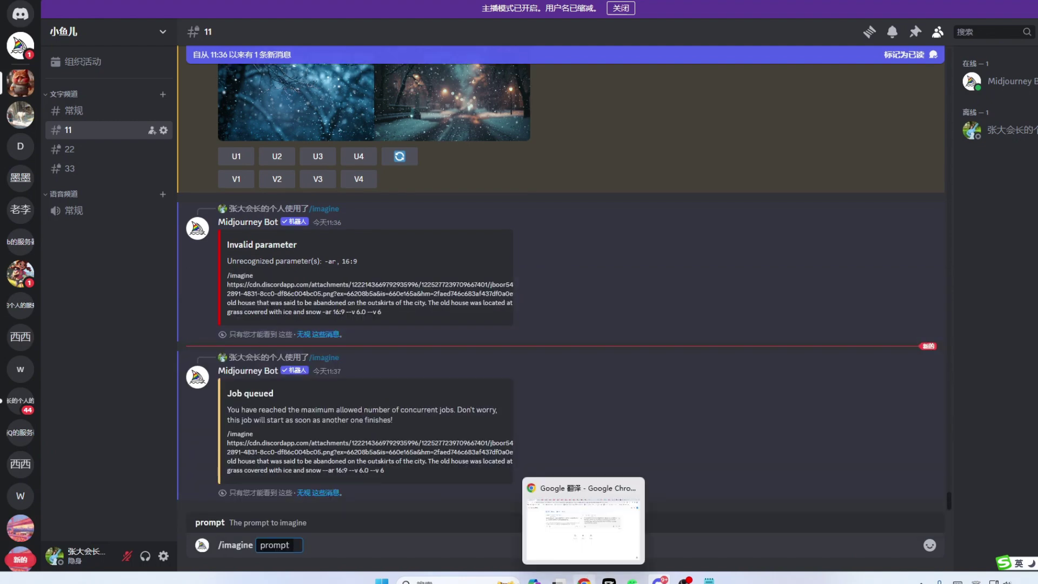
{"action": "type", "text": "The courier stopped the car, picked up his mobile phone and tried to contact the customer to confirm the delivery, but found that there was no signal here. He took a deep breath of cold air, gathered up his courage, and decided to go in and take a look."}
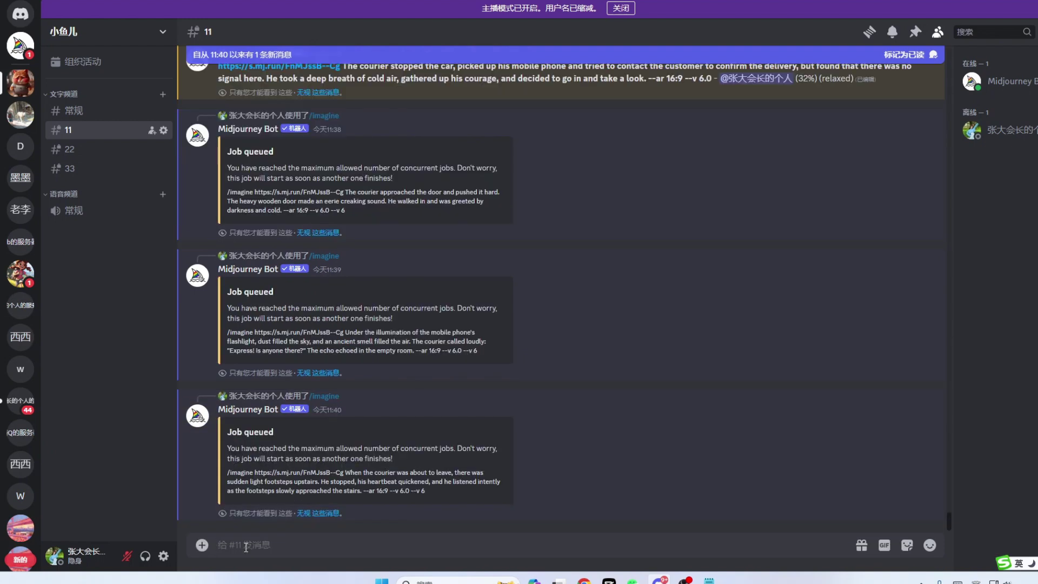
Start an imagine prompt for scene 7 and replace its Chinese text with the English description of the dark figure in a shabby robe.
{"action": "type", "text": "/"}
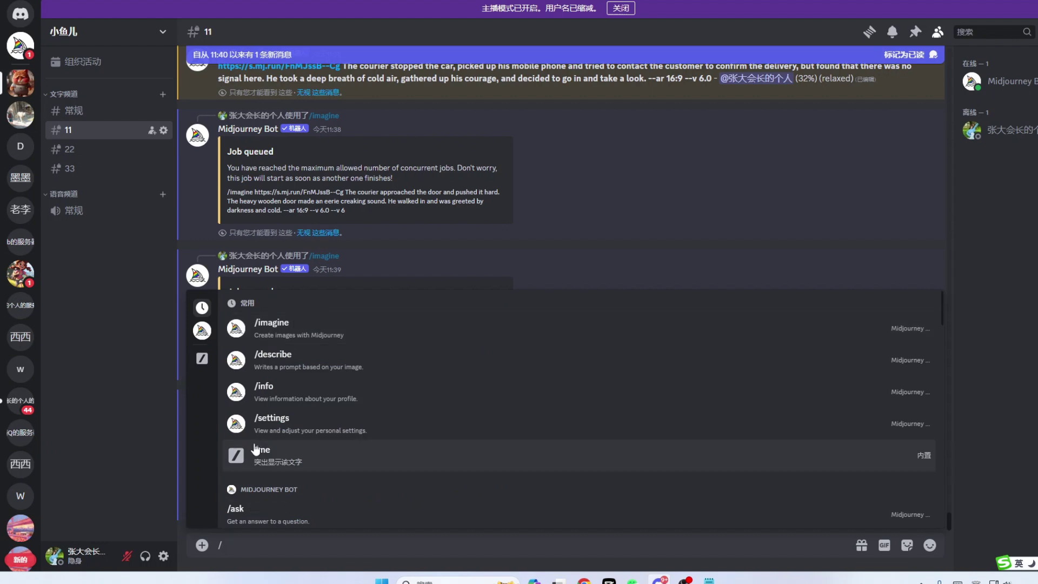
{"action": "left_click", "coordinate": [268, 329]}
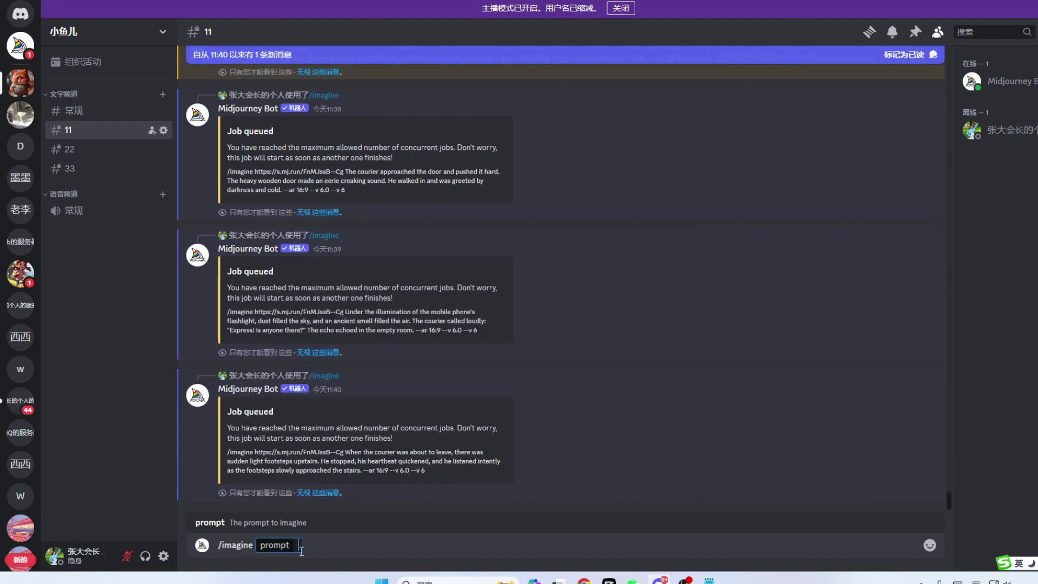
{"action": "type", "text": "一个黑影缓缓出现在快递员视线中，是一个人，身穿破旧的长袍，脸上覆盖着厚厚的布巾，只露出双眼，那双眼睛深邃而幽暗。"}
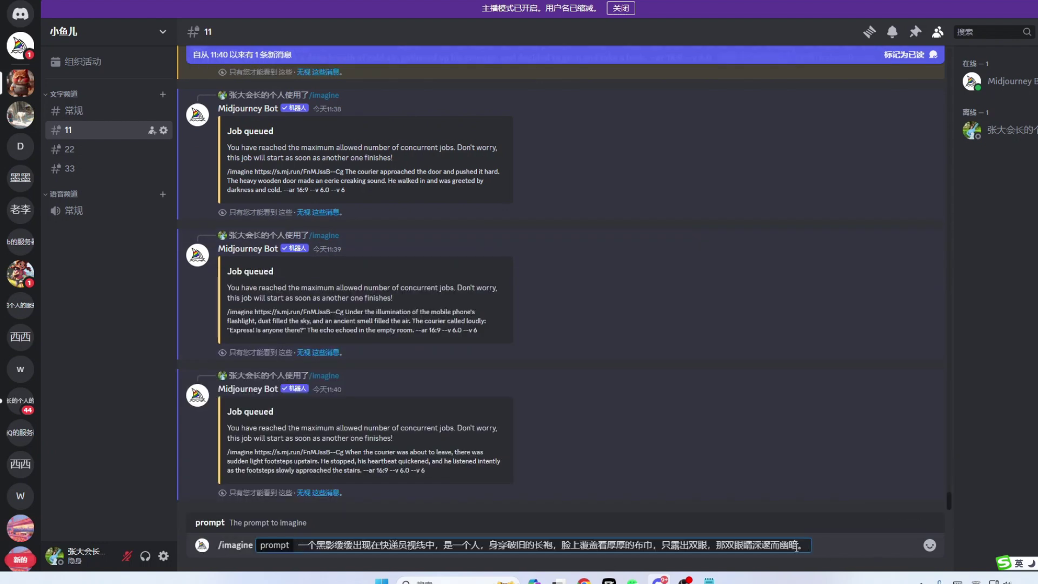
{"action": "left_click_drag", "start_coordinate": [796, 547], "coordinate": [299, 545]}
{"action": "key", "text": "BackSpace"}
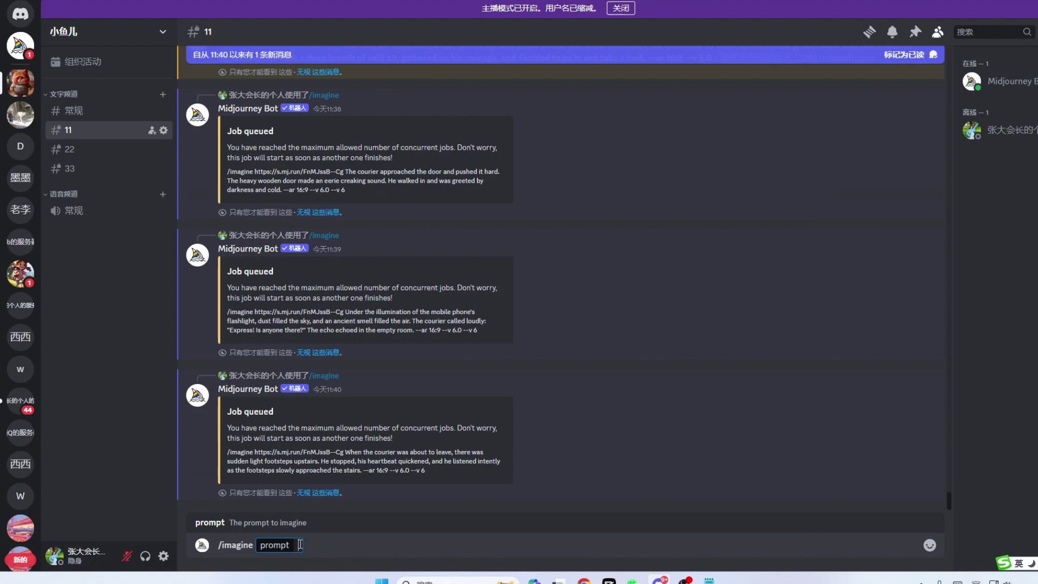
{"action": "type", "text": "A dark figure slowly appeared in the courier's sight. It was a person wearing a shabby robe, with a thick cloth covering his face. Only his eyes were exposed, and those eyes were deep and dark."}
Put the upscaled robed figure's image link before the dark-figure prompt and submit it with --ar 16:9 --v 6.0.
{"action": "scroll", "coordinate": [287, 378], "scroll_direction": "up", "scroll_amount": 15}
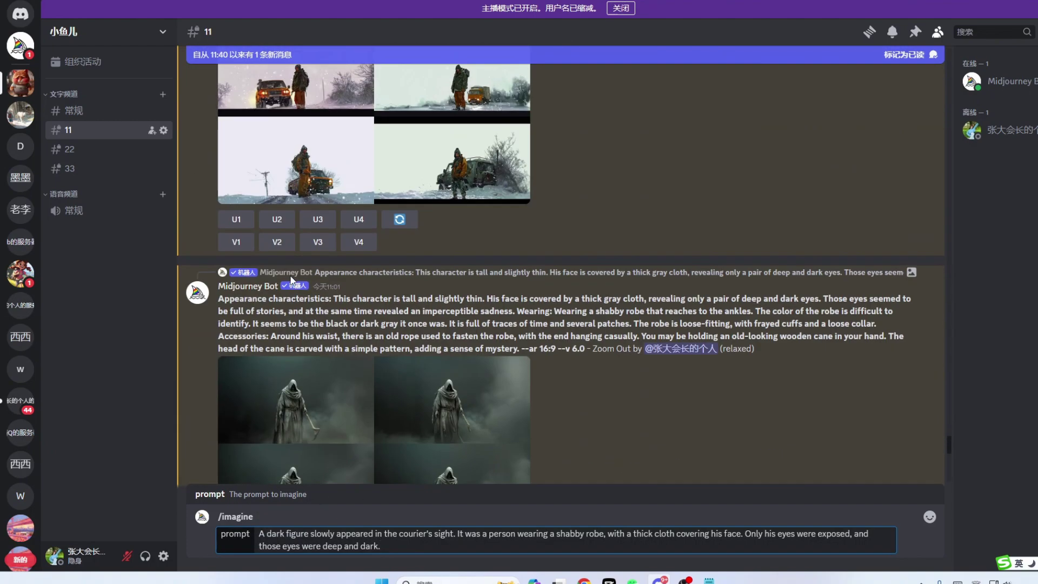
{"action": "scroll", "coordinate": [290, 280], "scroll_direction": "down", "scroll_amount": 10}
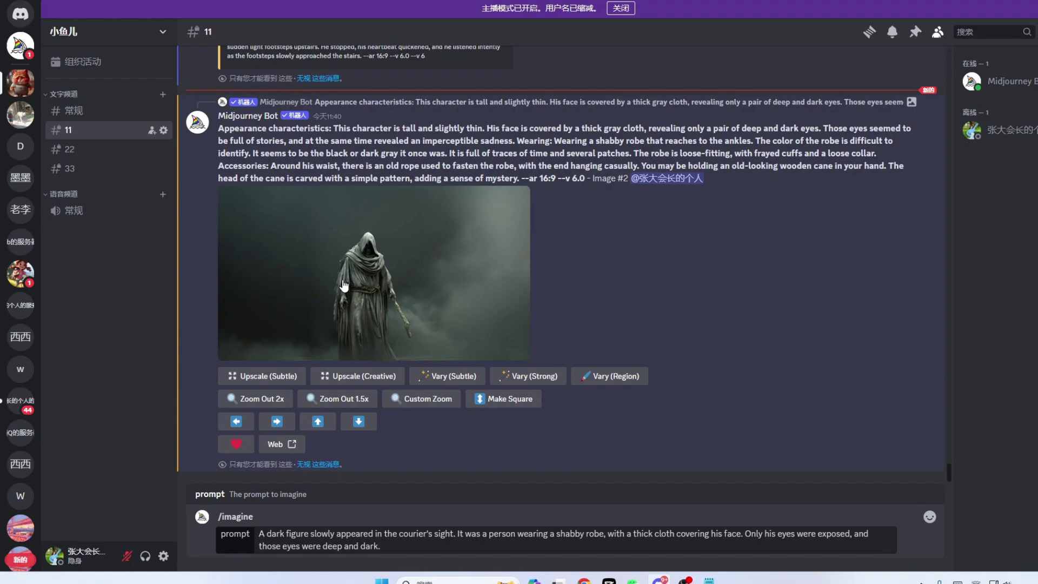
{"action": "left_click", "coordinate": [345, 274]}
{"action": "right_click", "coordinate": [552, 247]}
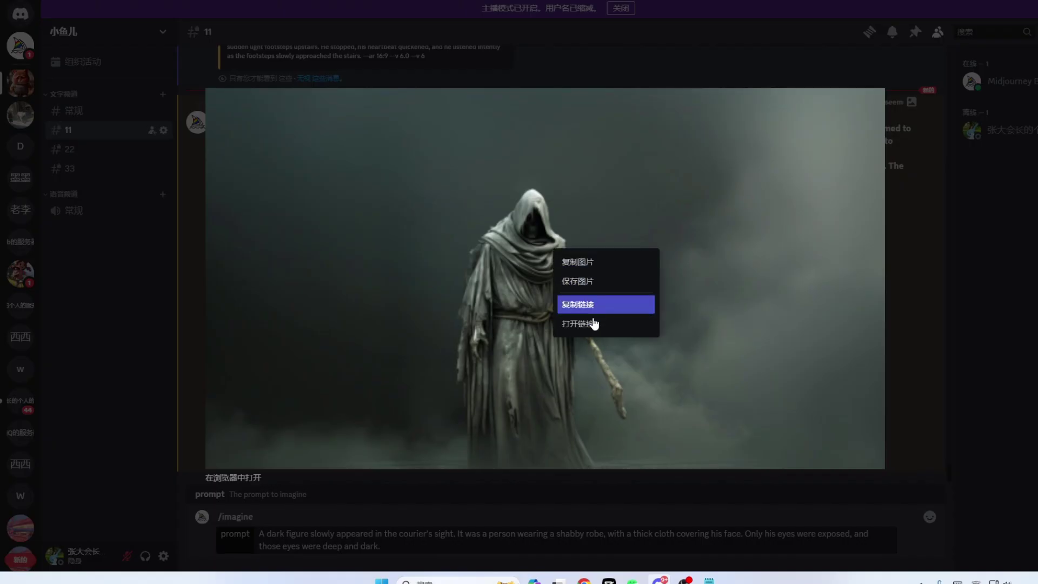
{"action": "left_click", "coordinate": [583, 304]}
{"action": "left_click", "coordinate": [251, 523]}
{"action": "left_click", "coordinate": [258, 532]}
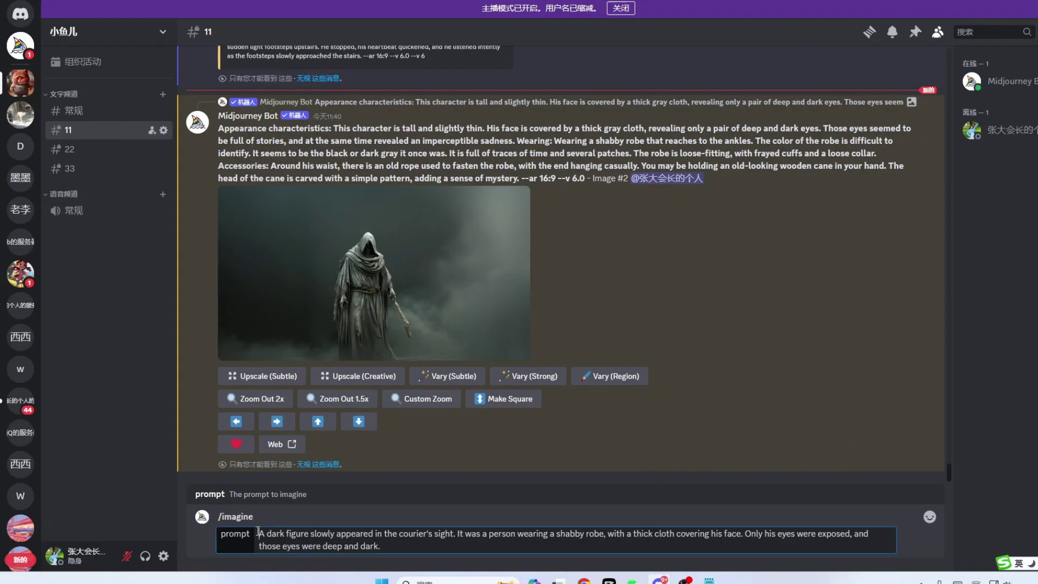
{"action": "key", "text": "ctrl+v"}
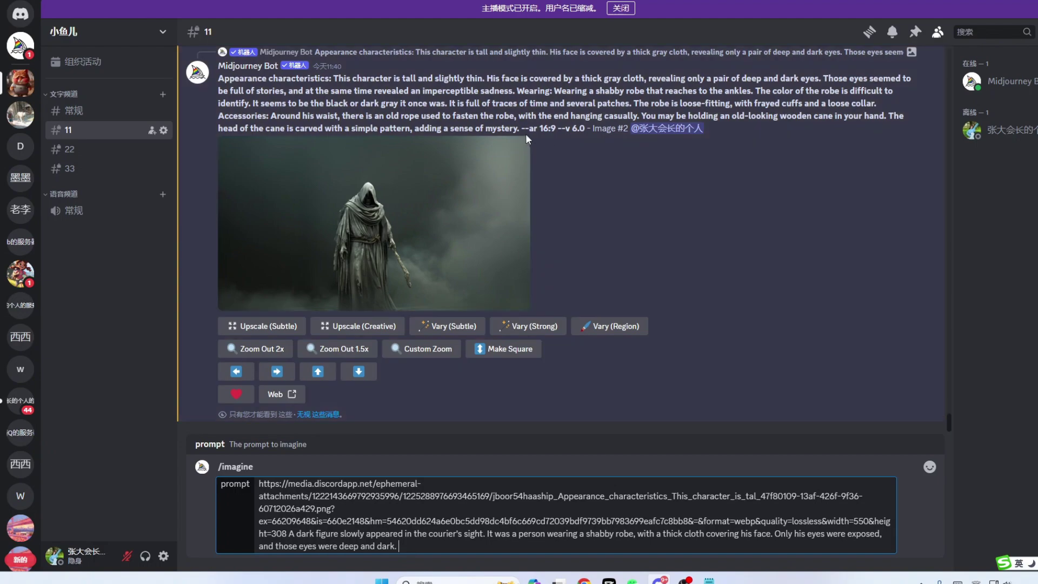
{"action": "key", "text": "Return"}
Review channel 11's queued imagine jobs together with the earlier robed-figure, courier-and-truck and snowy-night images.
{"action": "scroll", "coordinate": [380, 290], "scroll_direction": "up", "scroll_amount": 15}
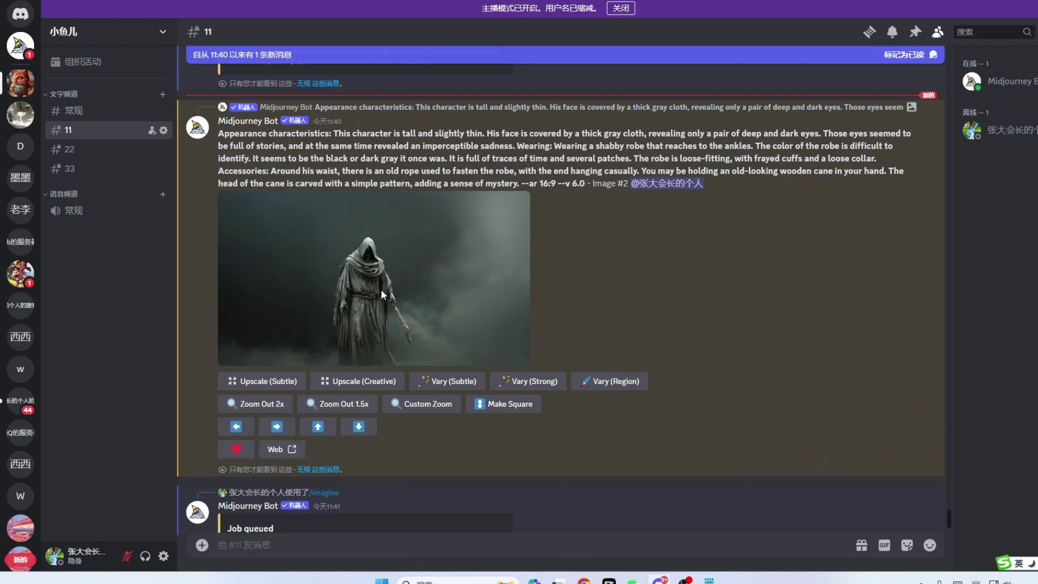
{"action": "scroll", "coordinate": [381, 290], "scroll_direction": "up", "scroll_amount": 3}
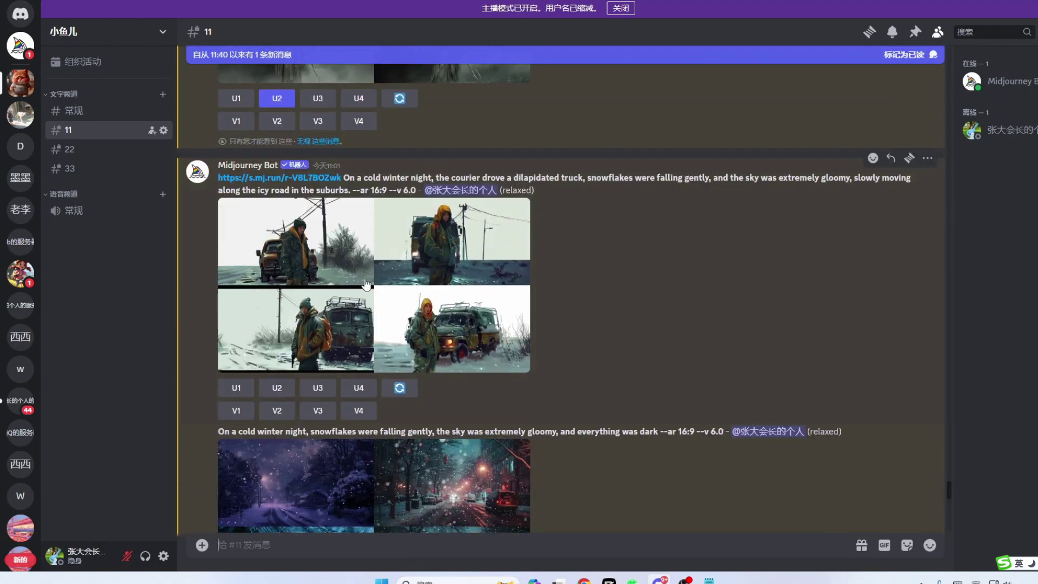
{"action": "scroll", "coordinate": [367, 302], "scroll_direction": "down", "scroll_amount": 15}
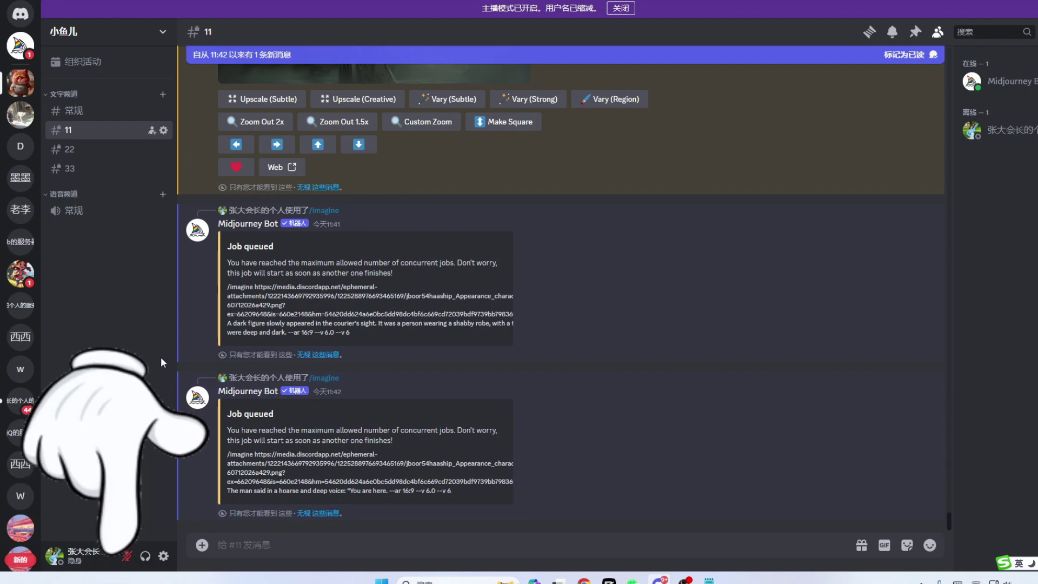
{"action": "scroll", "coordinate": [540, 358], "scroll_direction": "up", "scroll_amount": 5}
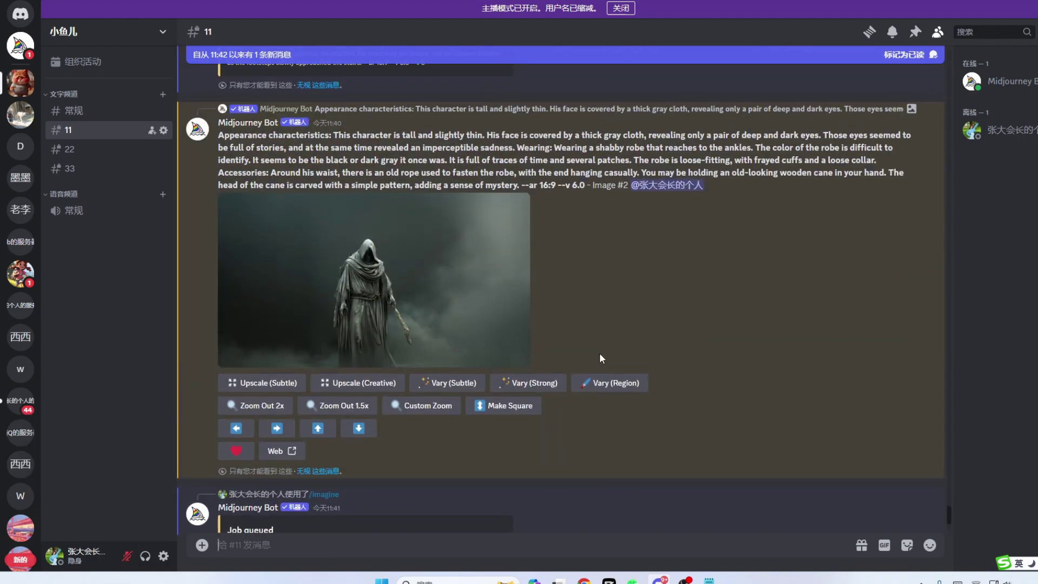
{"action": "scroll", "coordinate": [599, 353], "scroll_direction": "down", "scroll_amount": 4}
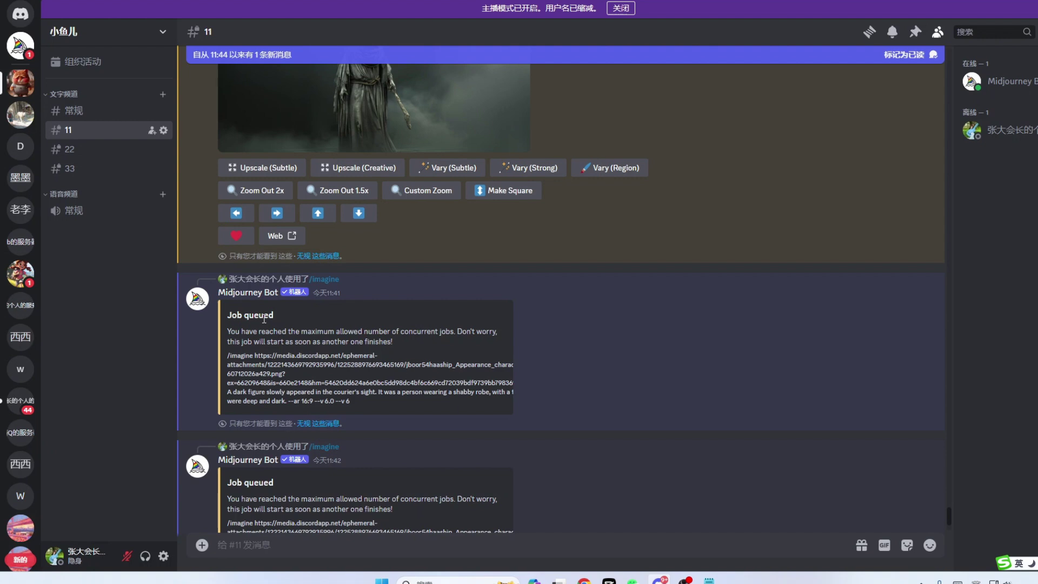
{"action": "scroll", "coordinate": [380, 356], "scroll_direction": "up", "scroll_amount": 1}
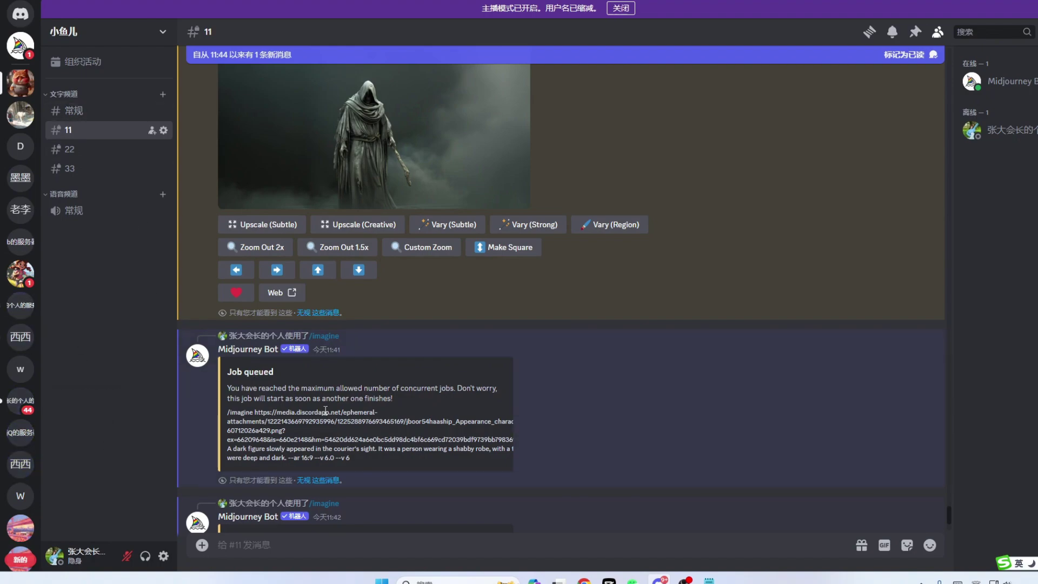
{"action": "scroll", "coordinate": [453, 400], "scroll_direction": "up", "scroll_amount": 8}
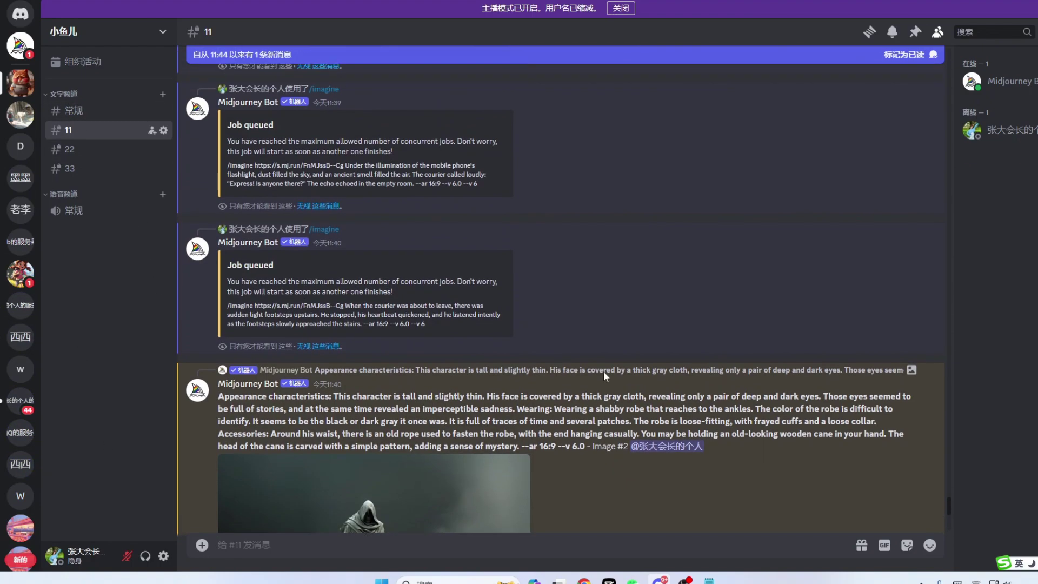
{"action": "scroll", "coordinate": [553, 404], "scroll_direction": "up", "scroll_amount": 3}
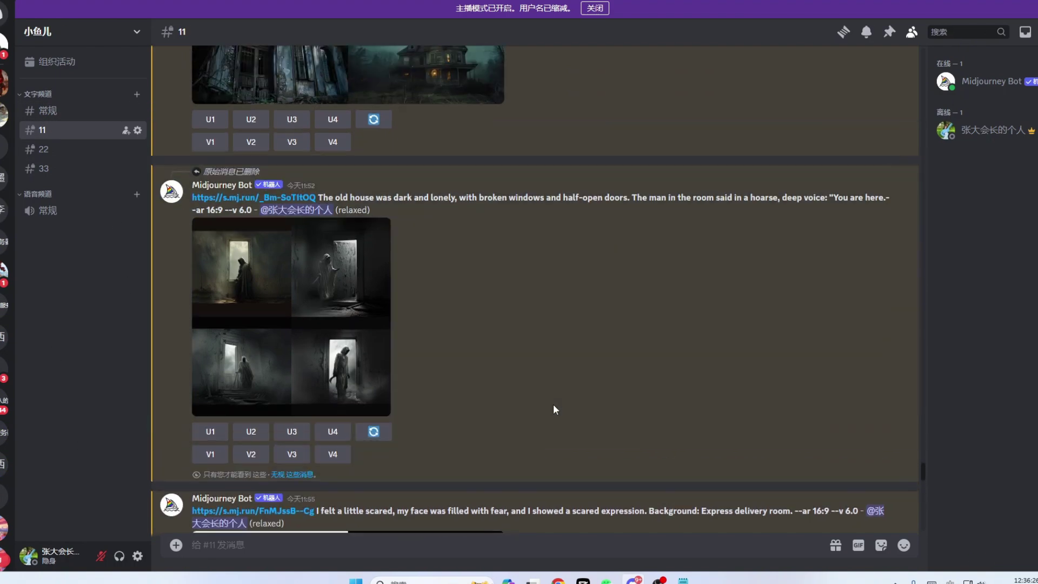
Upscale the first image in the grid of the courier arriving at the abandoned, snow-covered old house.
{"action": "scroll", "coordinate": [553, 404], "scroll_direction": "up", "scroll_amount": 15}
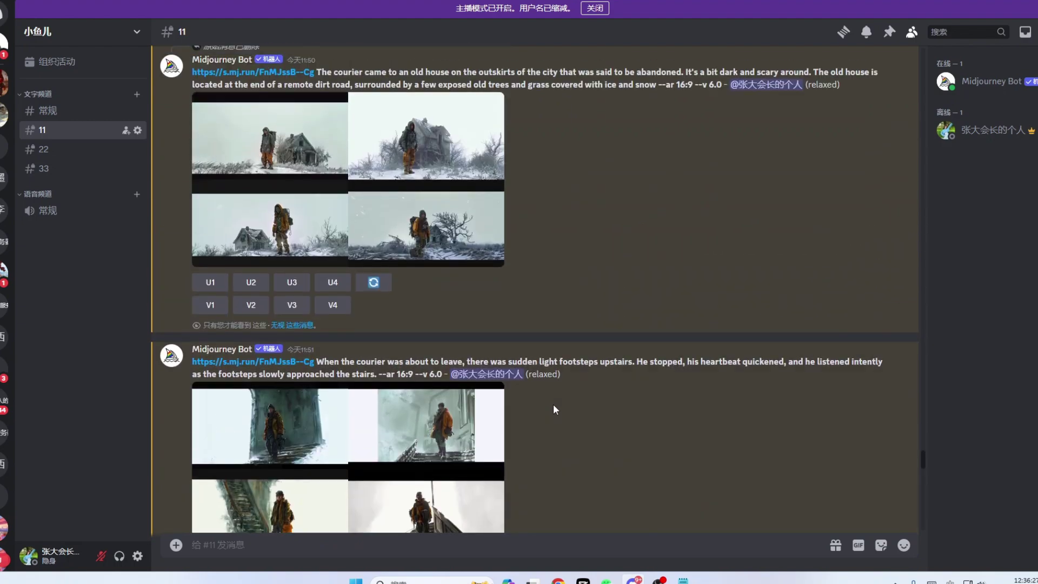
{"action": "left_click", "coordinate": [210, 263]}
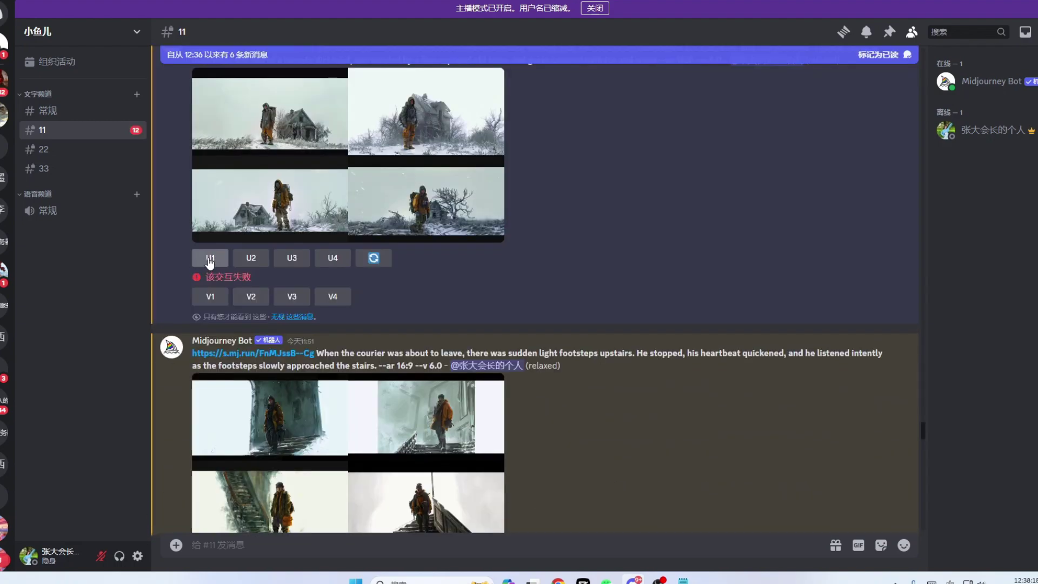
{"action": "left_click", "coordinate": [210, 262]}
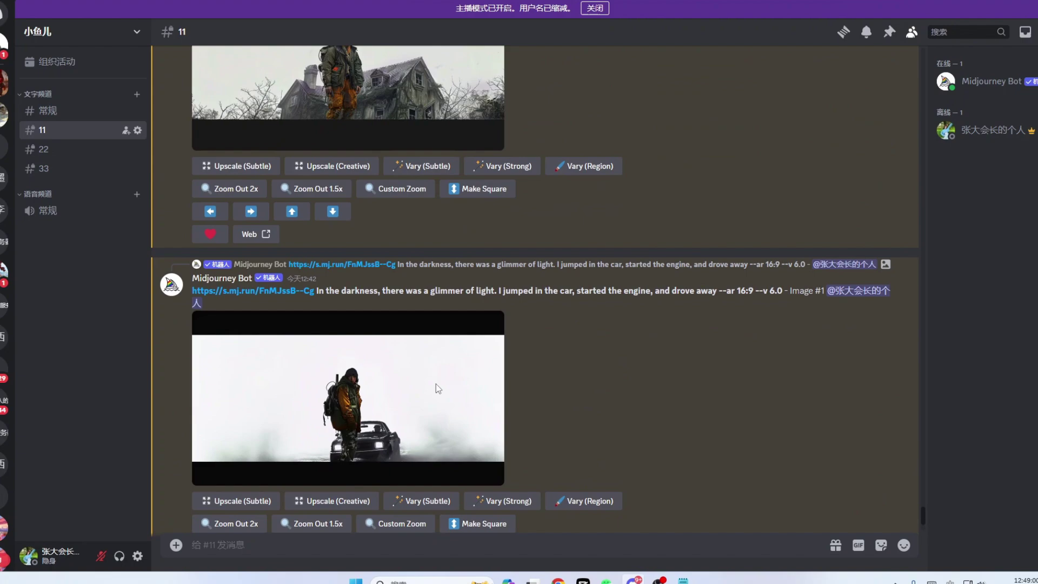
Review the upscaled scene images, from the courier driving away back to him lighting the old house with his flashlight.
{"action": "scroll", "coordinate": [400, 381], "scroll_direction": "up", "scroll_amount": 10}
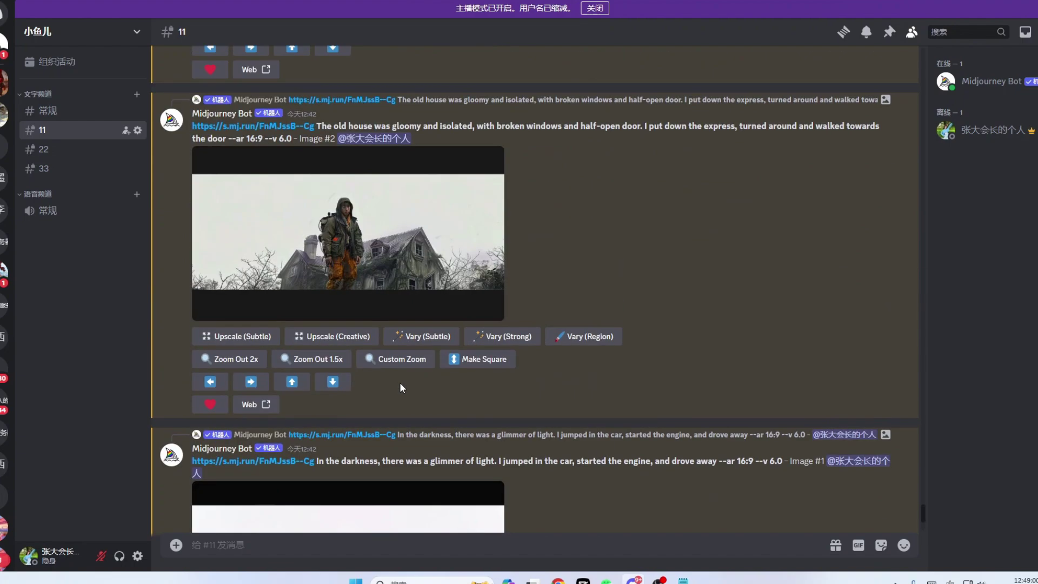
{"action": "scroll", "coordinate": [400, 385], "scroll_direction": "up", "scroll_amount": 12}
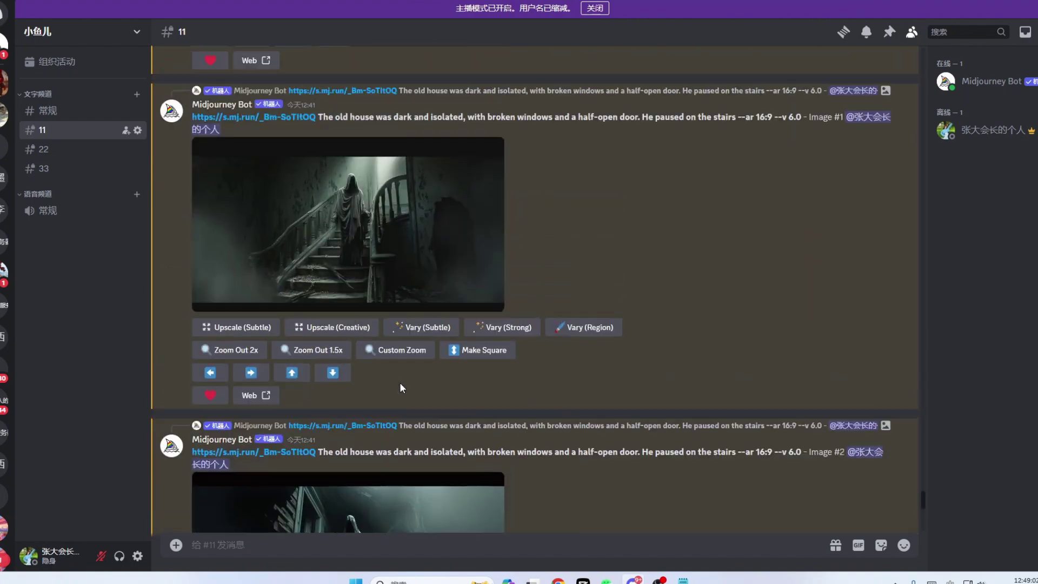
{"action": "scroll", "coordinate": [400, 383], "scroll_direction": "up", "scroll_amount": 10}
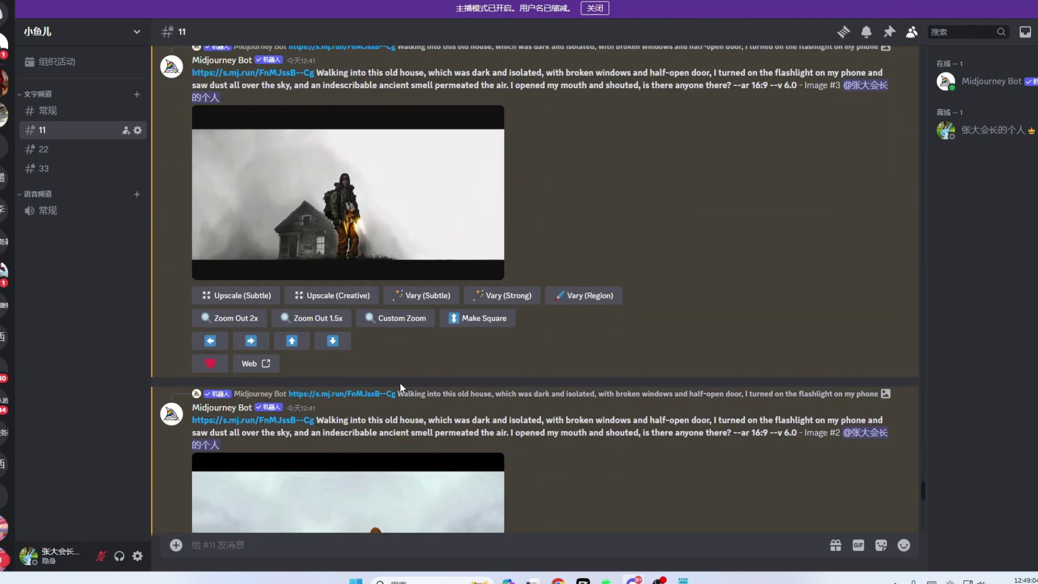
{"action": "scroll", "coordinate": [400, 384], "scroll_direction": "up", "scroll_amount": 5}
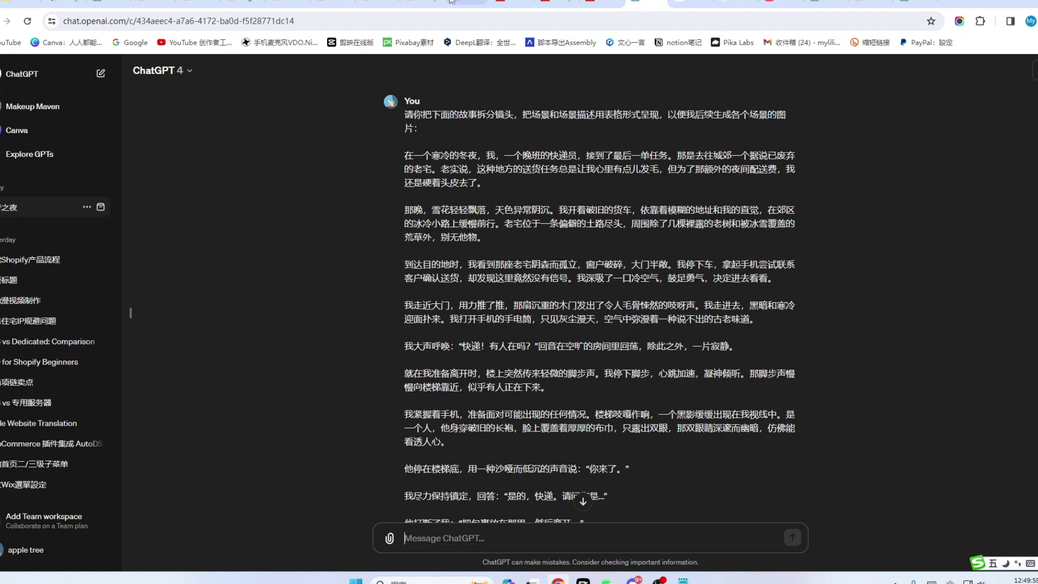
Switch to YouTube and look over the Wansee Entertainment, UNIT #522 and Night Time Spooks horror story references.
{"action": "left_click", "coordinate": [394, 4]}
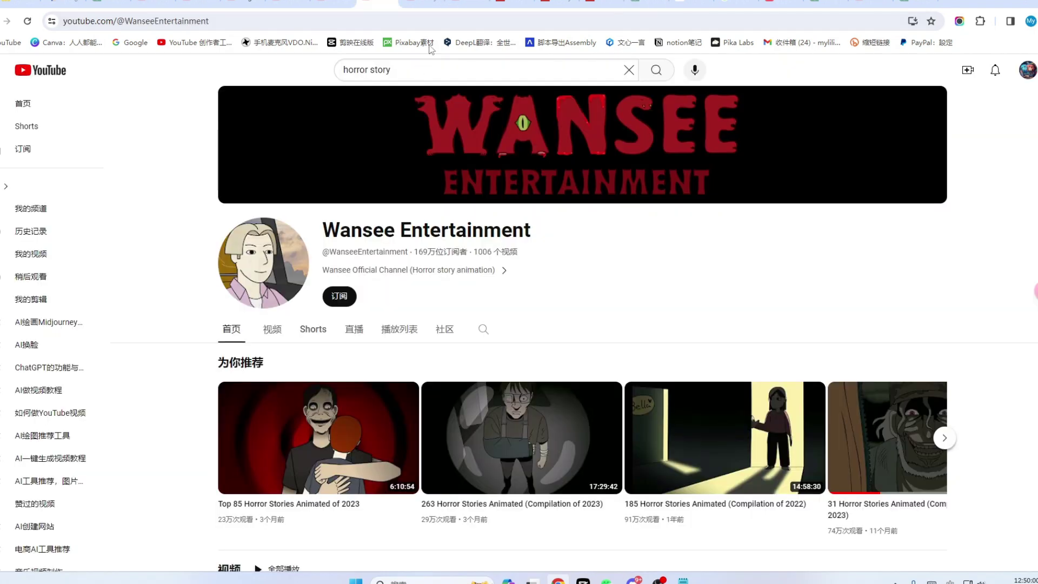
{"action": "left_click", "coordinate": [421, 4]}
{"action": "left_click", "coordinate": [341, 5]}
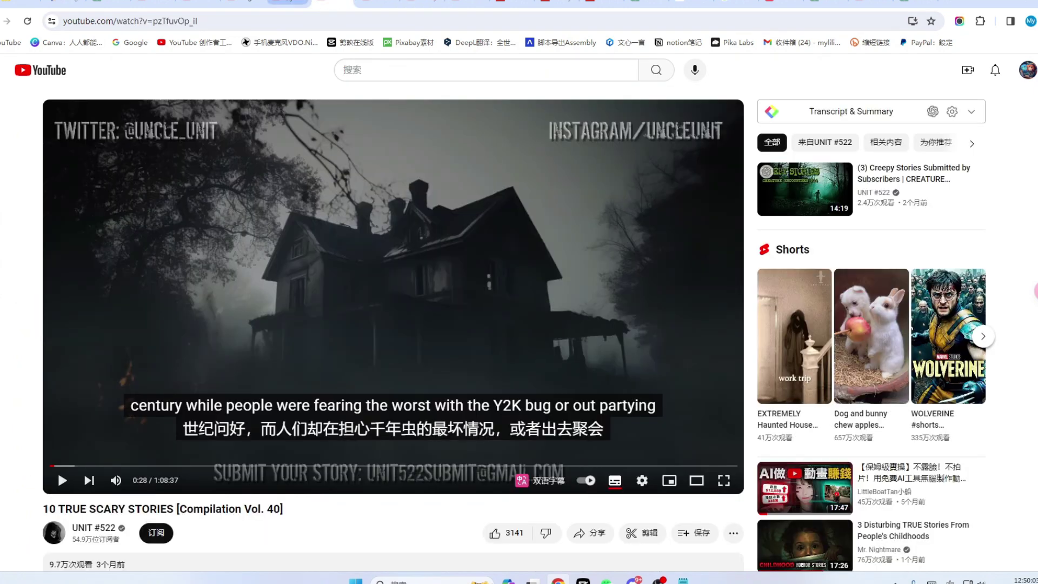
{"action": "left_click", "coordinate": [288, 4]}
{"action": "left_click", "coordinate": [257, 3]}
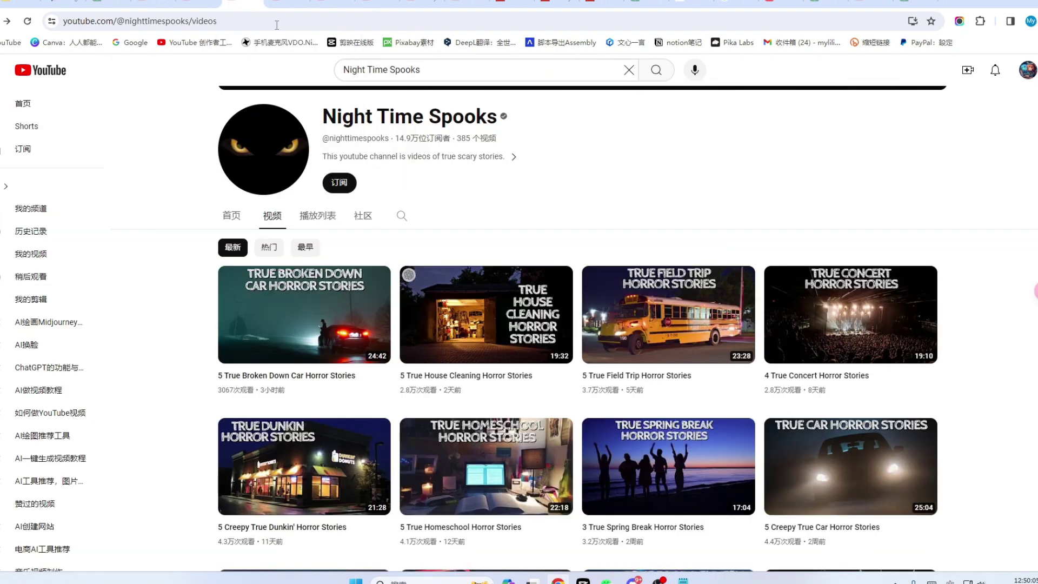
{"action": "scroll", "coordinate": [583, 284], "scroll_direction": "up", "scroll_amount": 3}
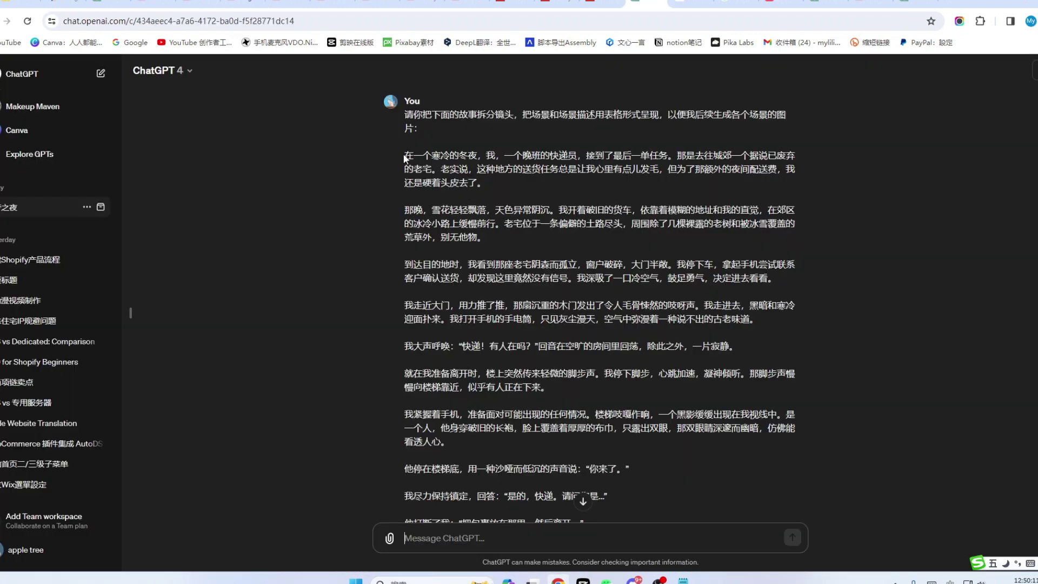
In ChatGPT, submit the Chinese courier story with the request 将以上故事帮我翻译成英文.
{"action": "left_click_drag", "start_coordinate": [404, 157], "coordinate": [650, 524]}
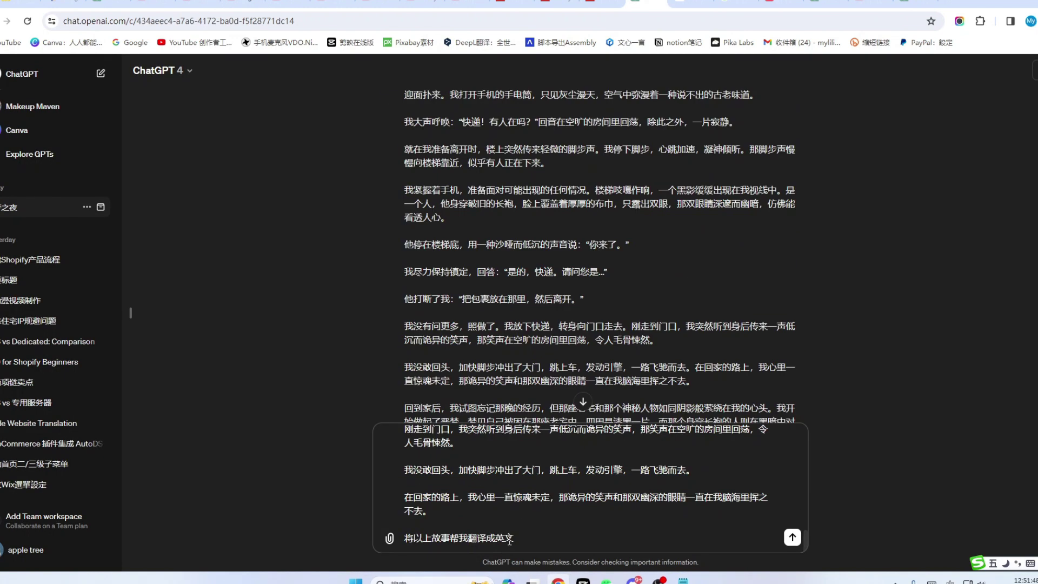
{"action": "key", "text": "Return"}
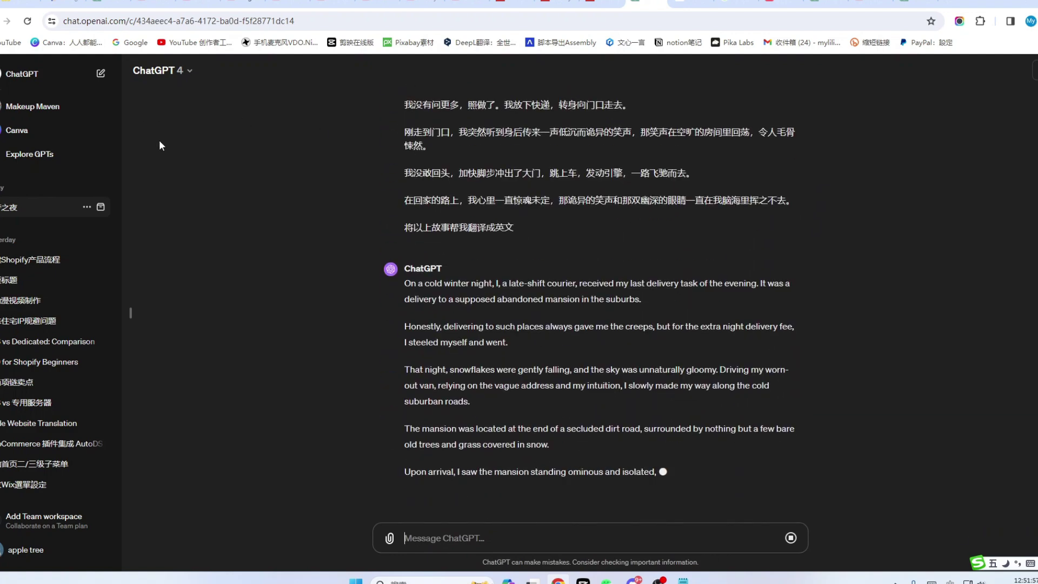
Switch to the ElevenLabs speech synthesis page and translate its interface text into Chinese alongside the English.
{"action": "left_click", "coordinate": [692, 4]}
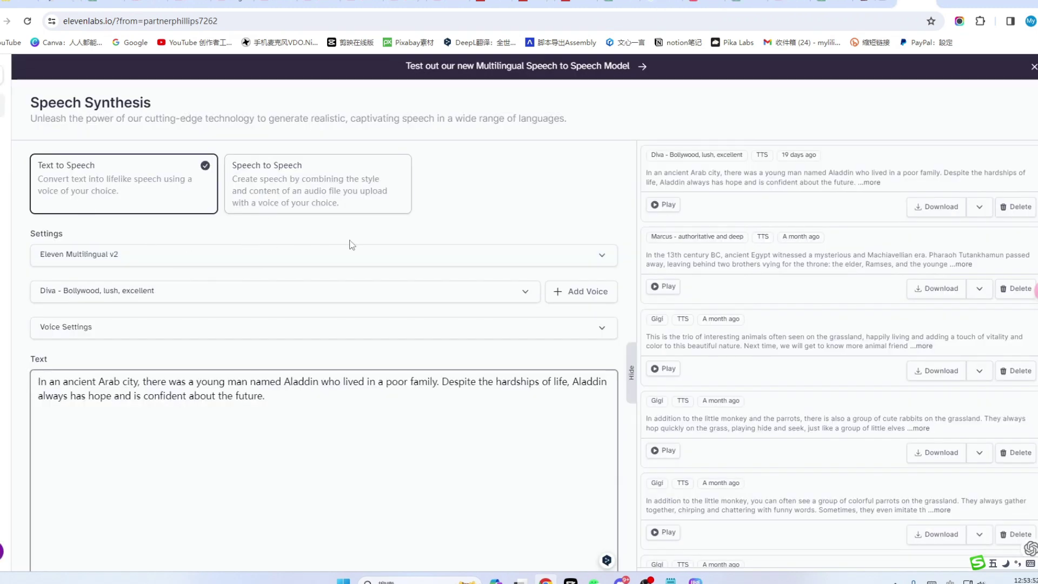
{"action": "key", "text": "alt+a"}
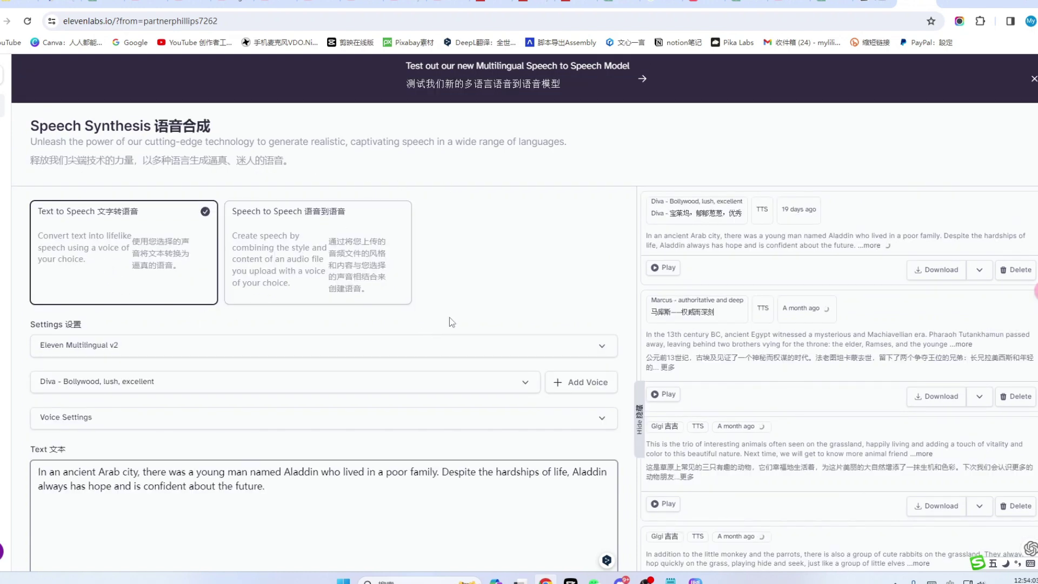
{"action": "scroll", "coordinate": [300, 325], "scroll_direction": "down", "scroll_amount": 2}
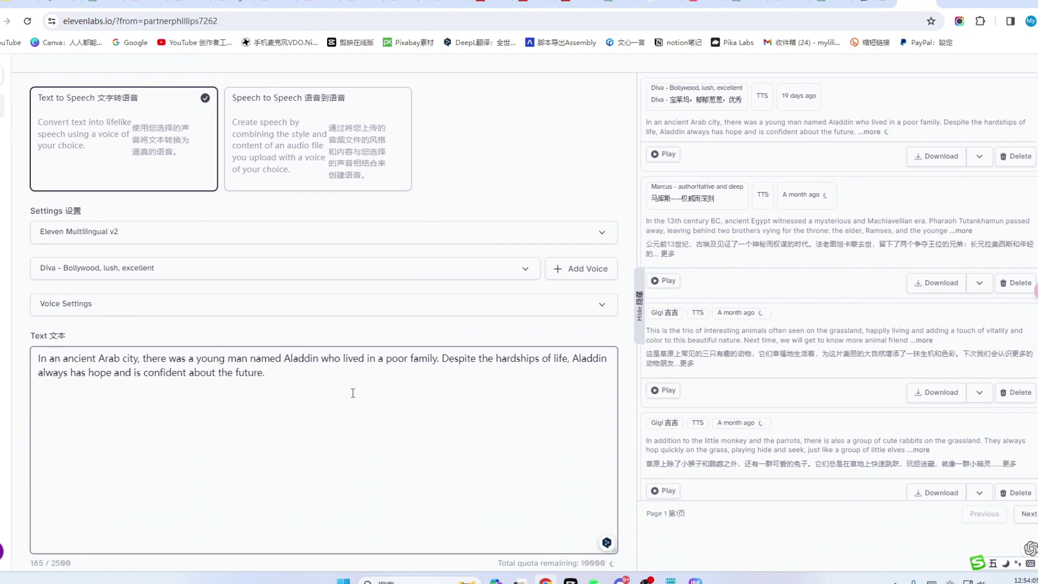
{"action": "scroll", "coordinate": [416, 406], "scroll_direction": "down", "scroll_amount": 1}
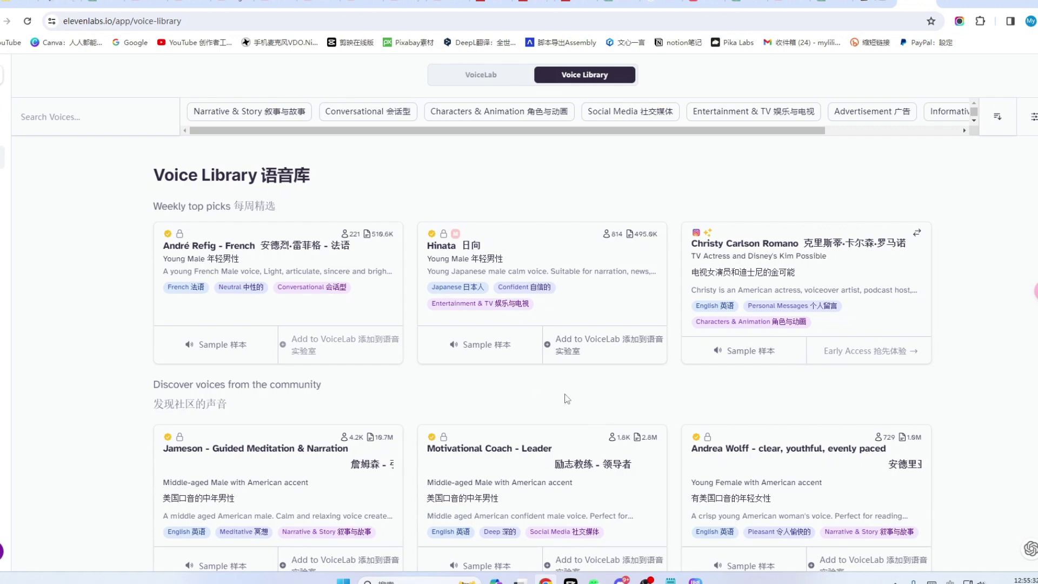
Filter the voice library to Narrative & Story, sample voices and add Old Joshua to the Voice Lab.
{"action": "left_click", "coordinate": [453, 348]}
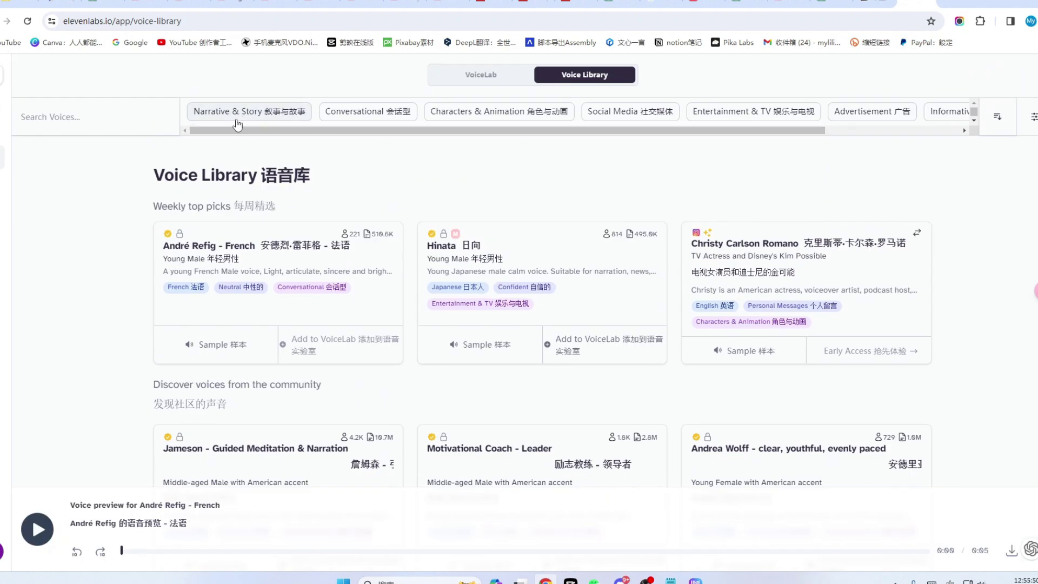
{"action": "left_click", "coordinate": [301, 116]}
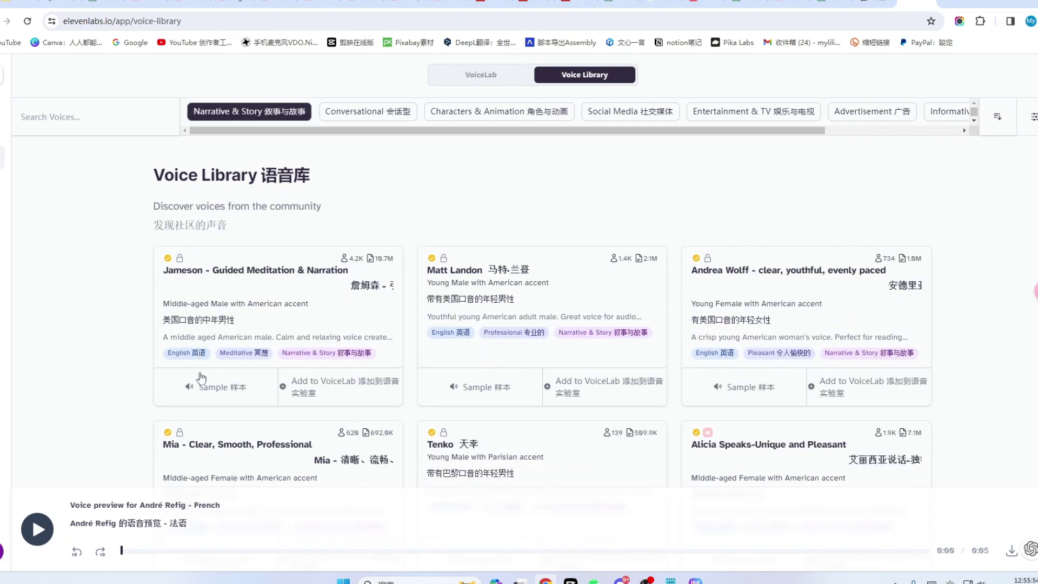
{"action": "left_click", "coordinate": [187, 392]}
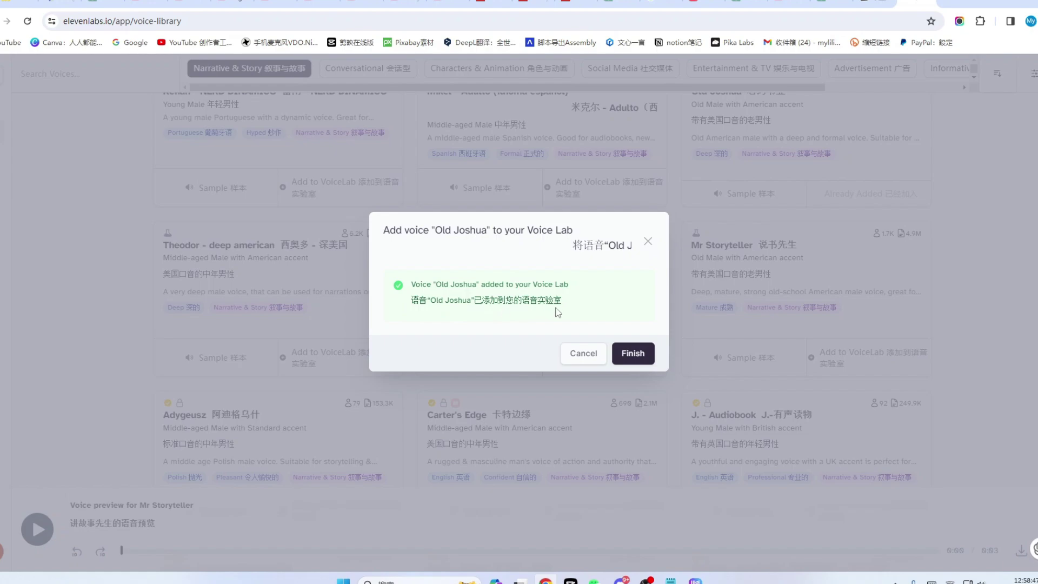
{"action": "left_click", "coordinate": [647, 241]}
Return to speech synthesis and choose the Eleven Multilingual v2 model for text to speech.
{"action": "scroll", "coordinate": [303, 254], "scroll_direction": "up", "scroll_amount": 10}
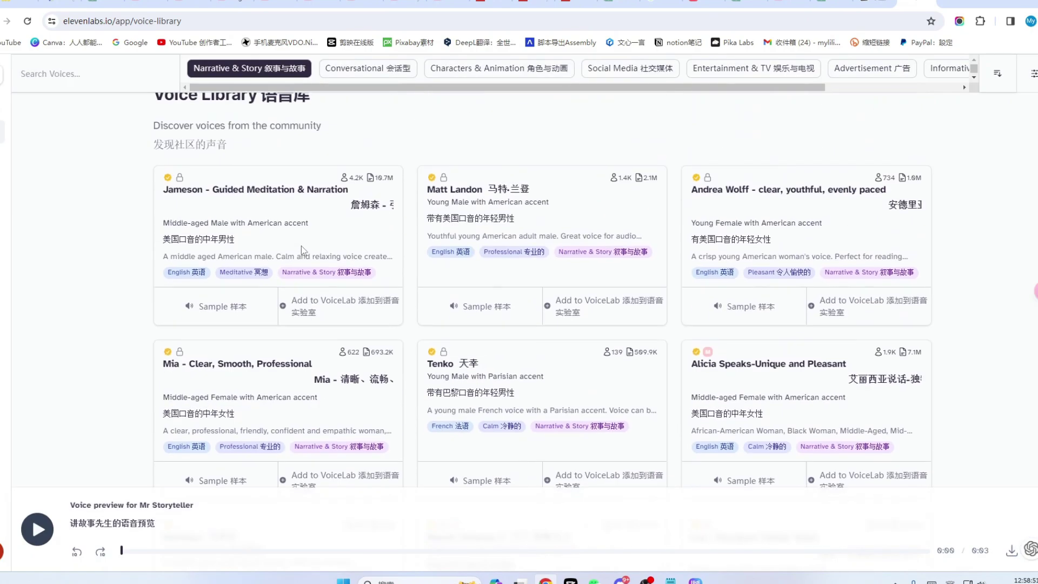
{"action": "scroll", "coordinate": [301, 246], "scroll_direction": "up", "scroll_amount": 2}
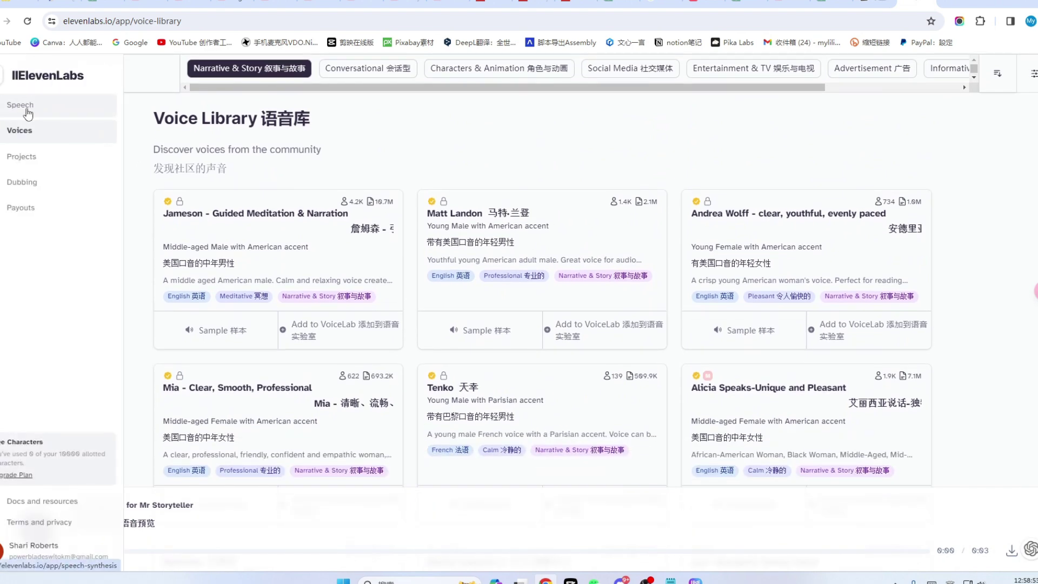
{"action": "left_click", "coordinate": [28, 108]}
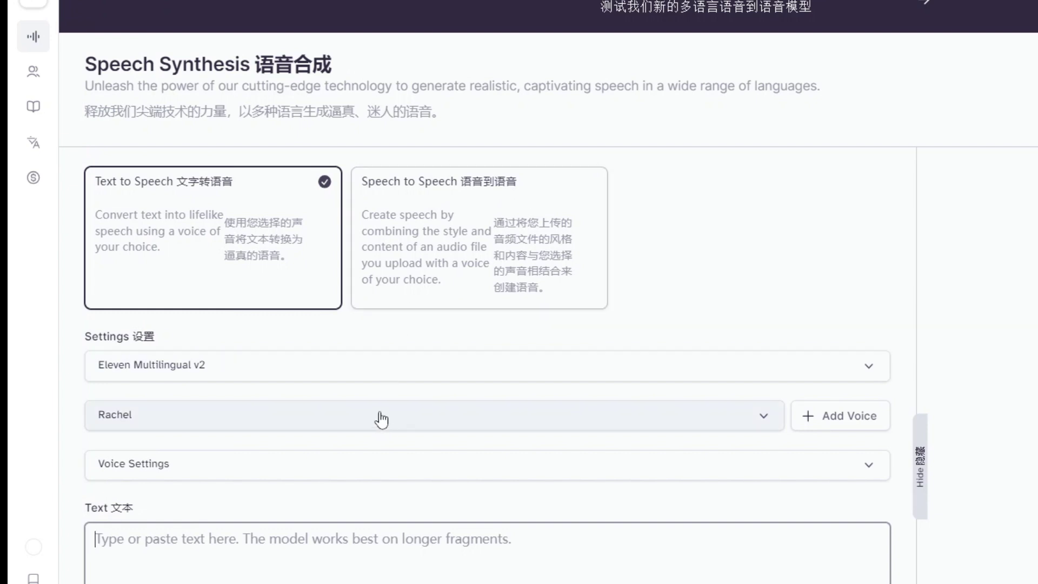
{"action": "scroll", "coordinate": [335, 386], "scroll_direction": "down", "scroll_amount": 1}
{"action": "left_click", "coordinate": [247, 288]}
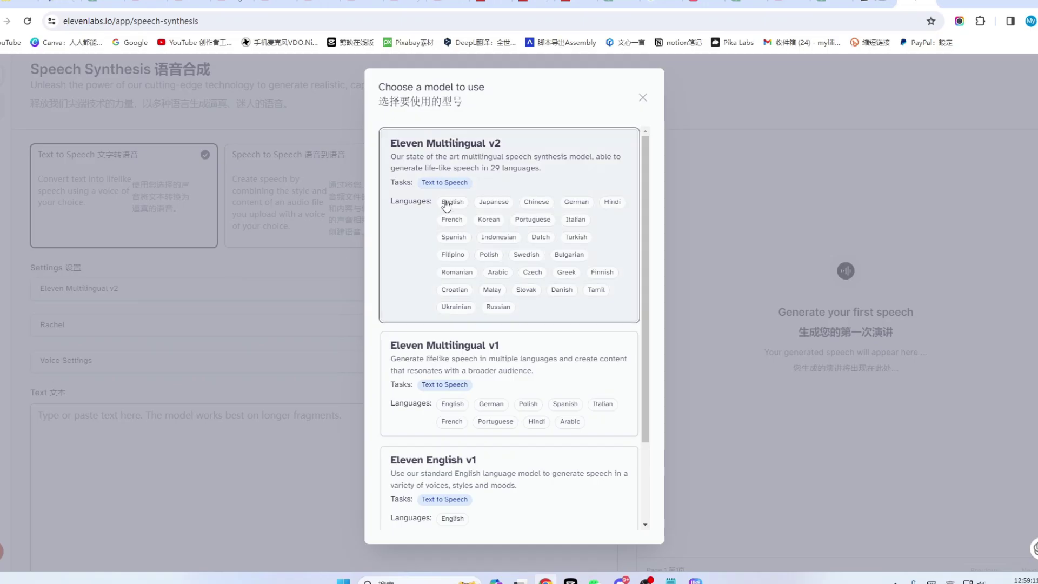
{"action": "left_click", "coordinate": [449, 203]}
Preview several voices for the narration and select Michael.
{"action": "left_click", "coordinate": [116, 325]}
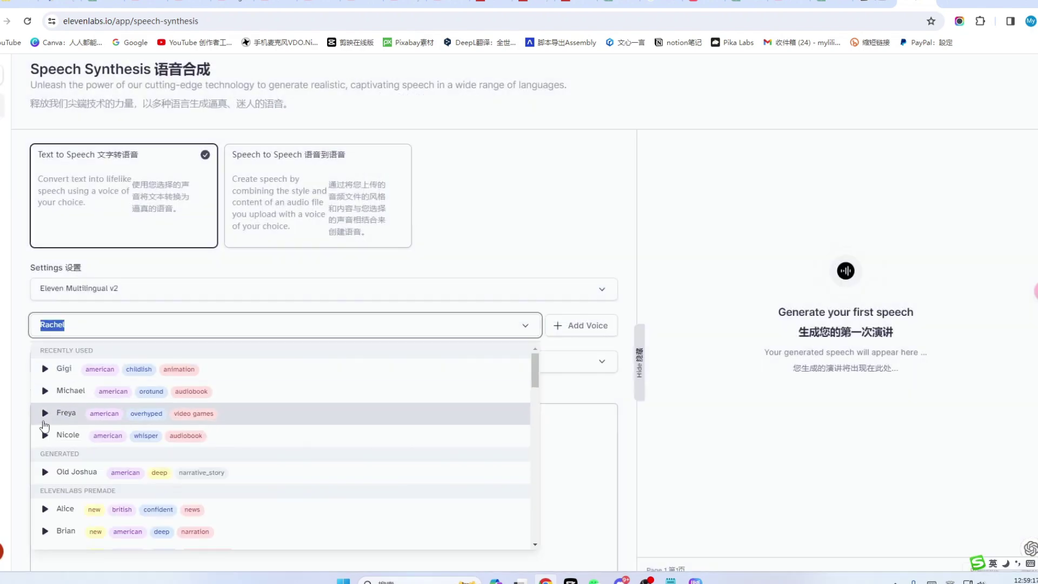
{"action": "scroll", "coordinate": [45, 413], "scroll_direction": "down", "scroll_amount": 5}
{"action": "left_click", "coordinate": [45, 471]}
{"action": "left_click", "coordinate": [45, 452]}
{"action": "left_click", "coordinate": [65, 270]}
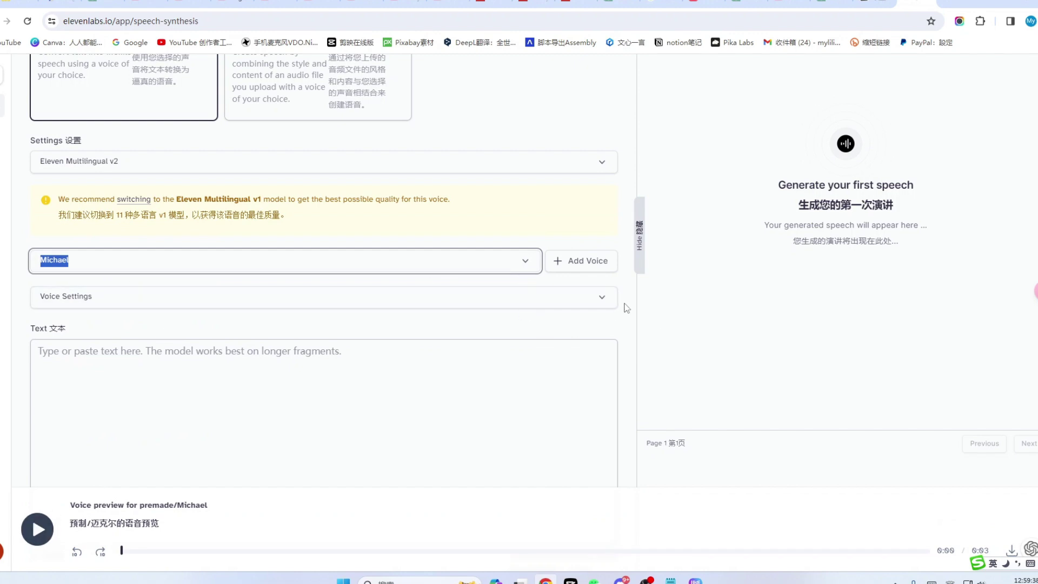
Copy the English story translation from ChatGPT and paste it into the ElevenLabs speech text.
{"action": "left_click", "coordinate": [76, 362]}
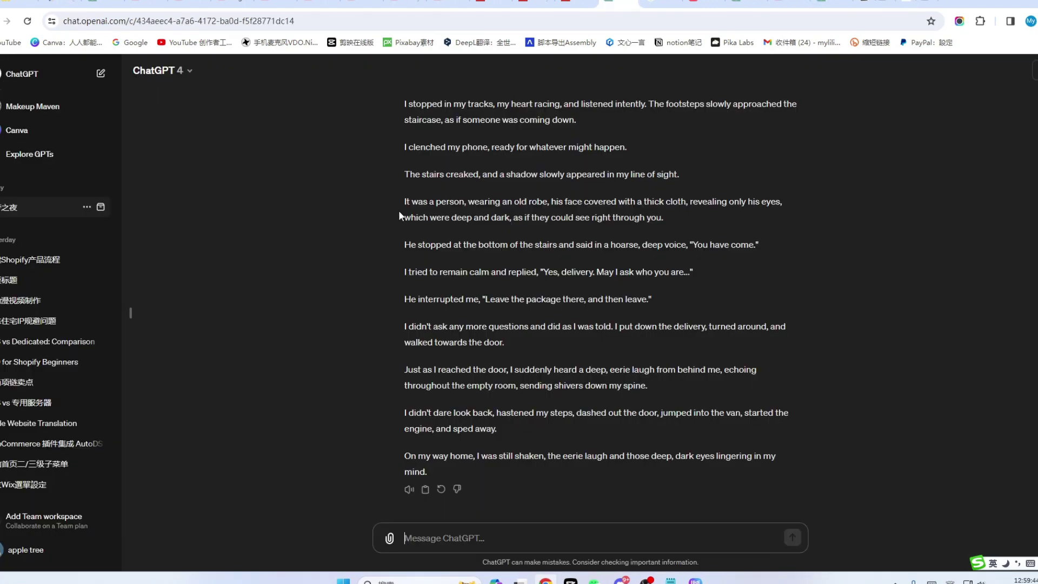
{"action": "left_click", "coordinate": [616, 5]}
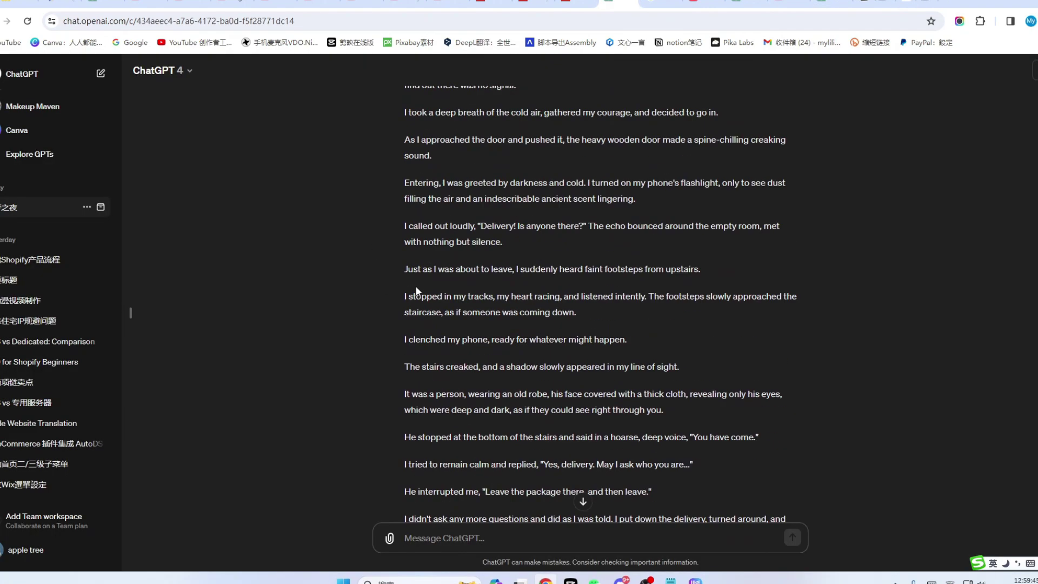
{"action": "scroll", "coordinate": [416, 292], "scroll_direction": "up", "scroll_amount": 7}
{"action": "left_click_drag", "start_coordinate": [404, 153], "coordinate": [699, 536]}
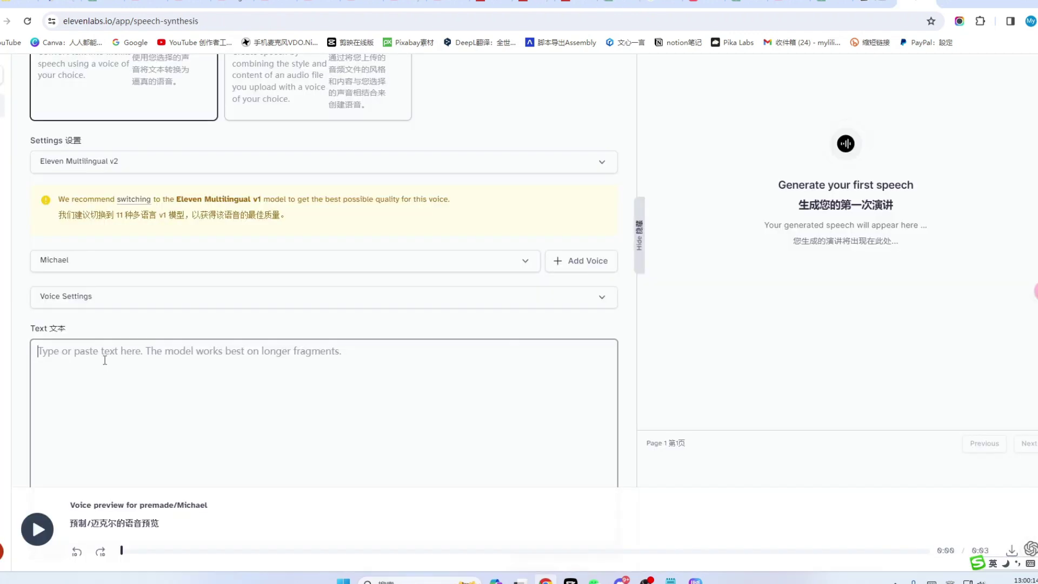
{"action": "key", "text": "ctrl+v"}
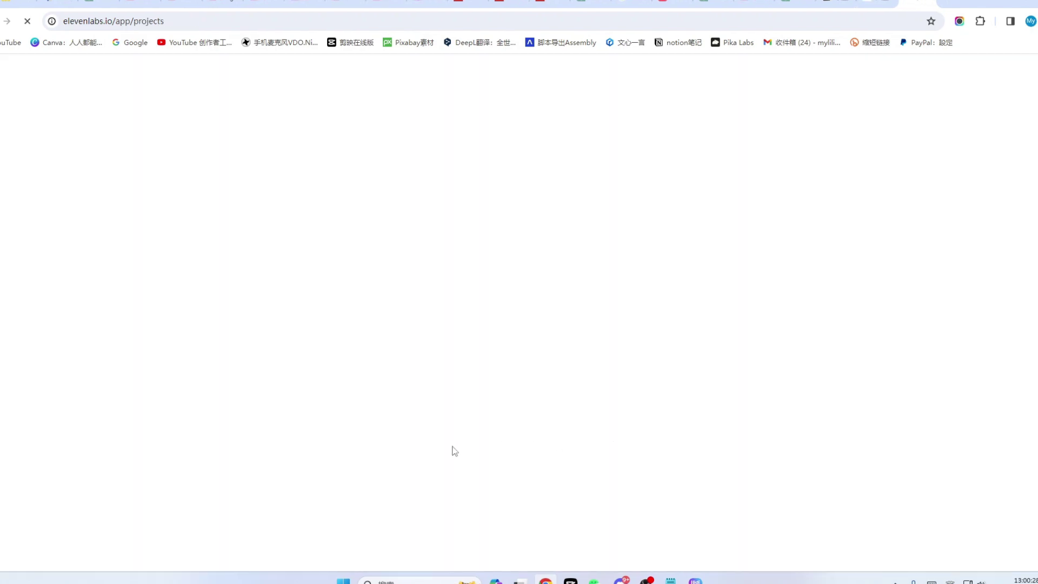
Delete the speech text from "I stopped in my tracks" to the end, keeping the first part of the story.
{"action": "scroll", "coordinate": [45, 365], "scroll_direction": "up", "scroll_amount": 3}
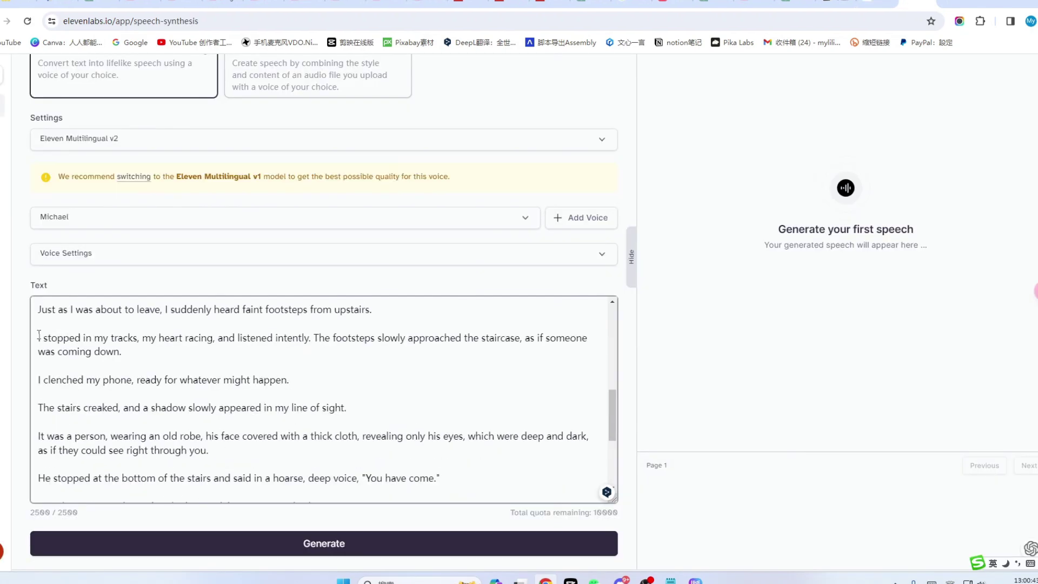
{"action": "left_click_drag", "start_coordinate": [36, 335], "coordinate": [342, 531]}
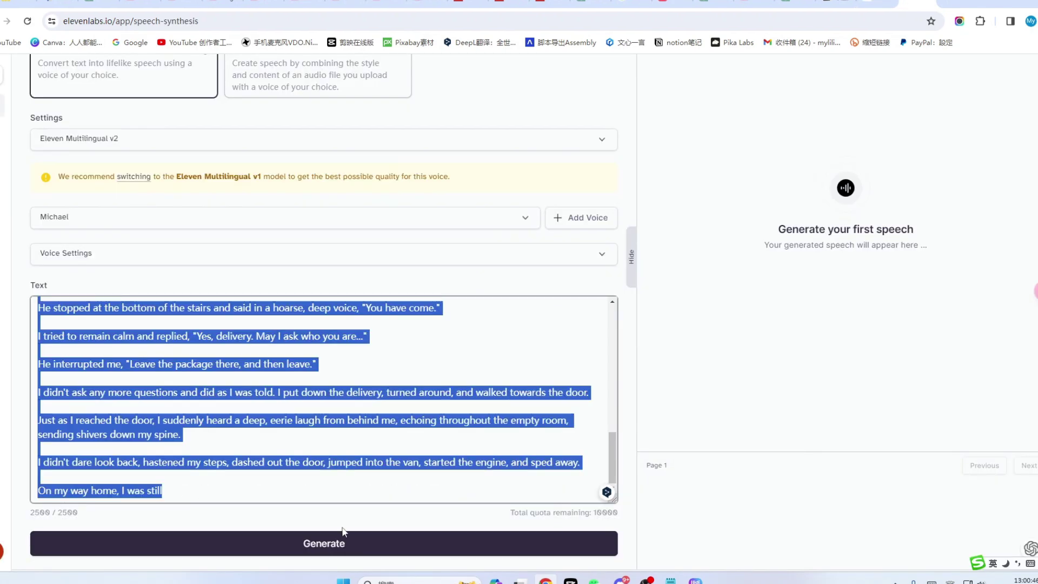
{"action": "key", "text": "Delete"}
{"action": "scroll", "coordinate": [335, 420], "scroll_direction": "down", "scroll_amount": 3}
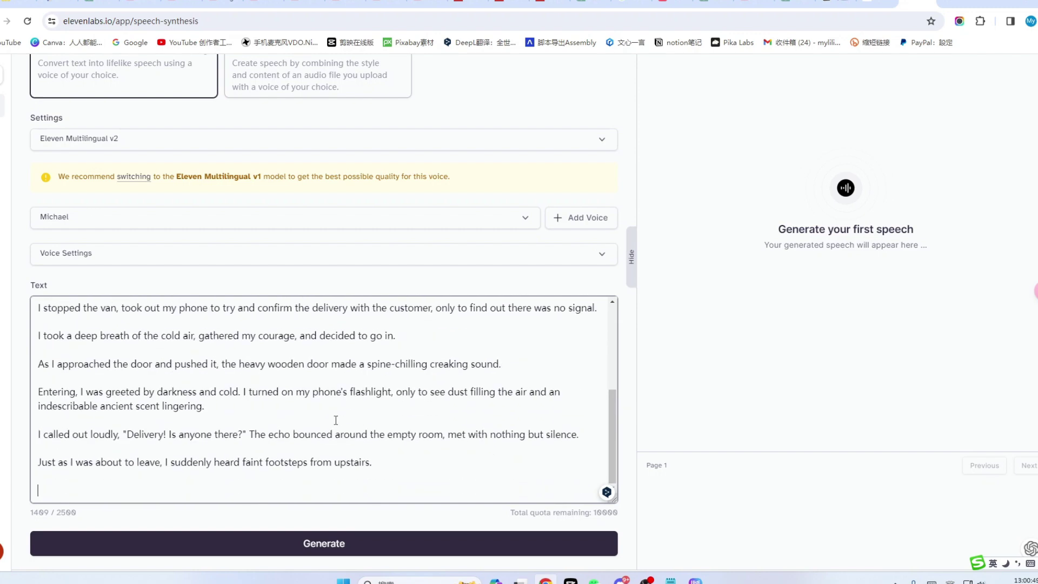
Generate the speech for the first part of the story and play the result.
{"action": "left_click", "coordinate": [324, 544]}
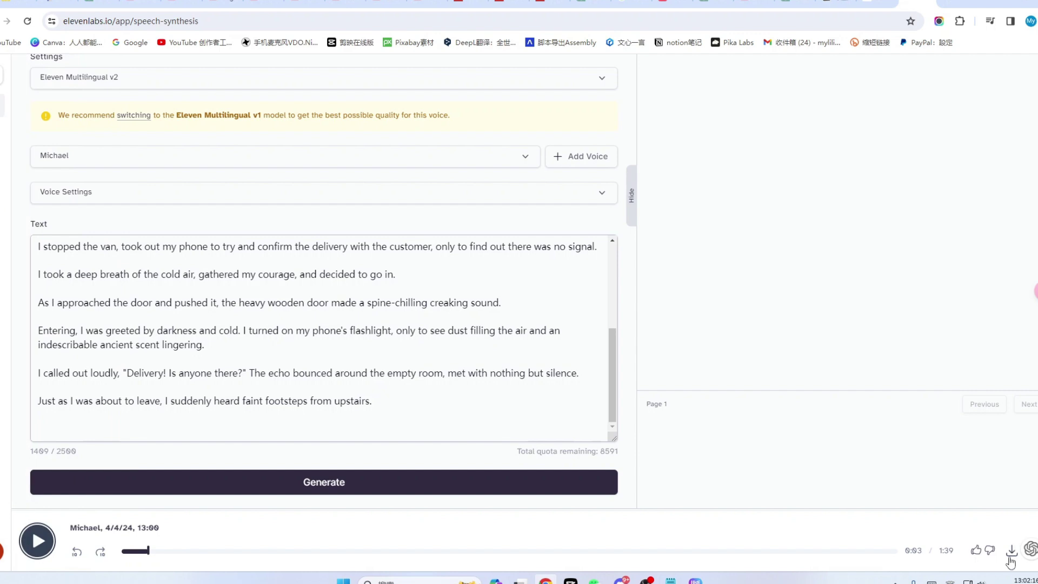
{"action": "left_click", "coordinate": [38, 543]}
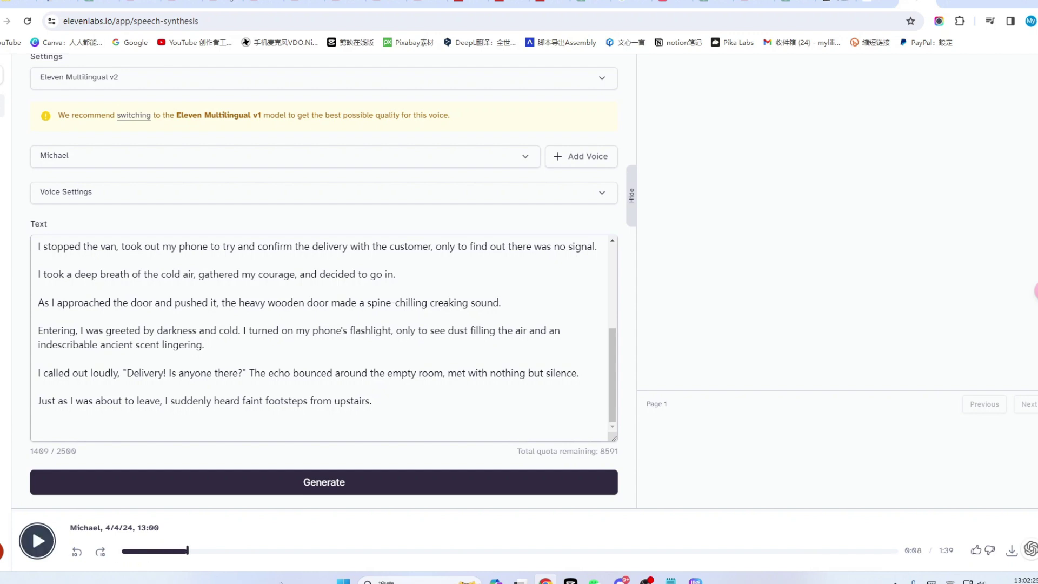
Download the first narration clip, and generate and download the speech for the story part starting at "I stopped in my tracks".
{"action": "left_click", "coordinate": [1010, 552]}
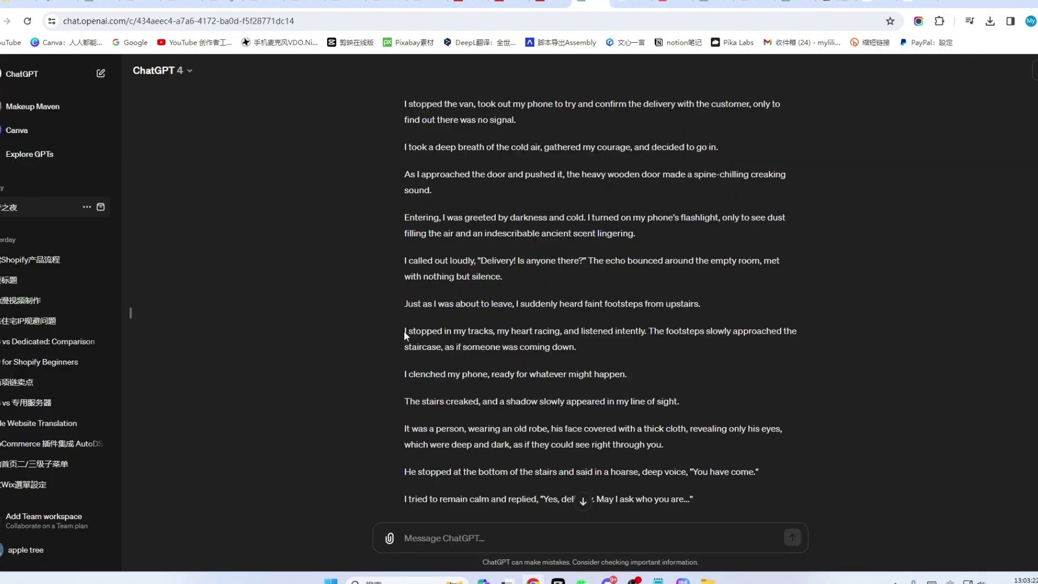
{"action": "left_click_drag", "start_coordinate": [404, 330], "coordinate": [757, 475]}
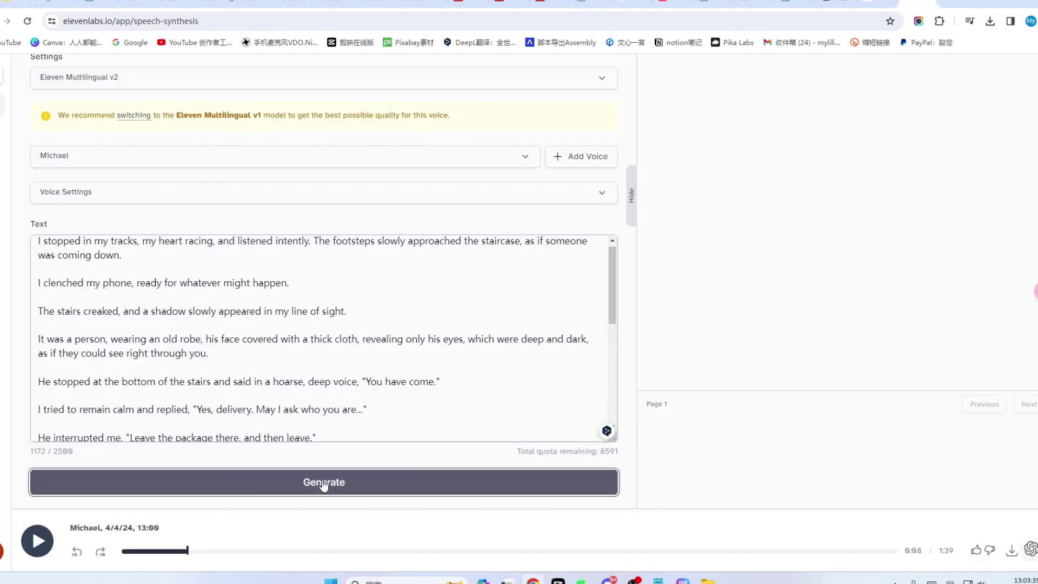
{"action": "left_click", "coordinate": [319, 483]}
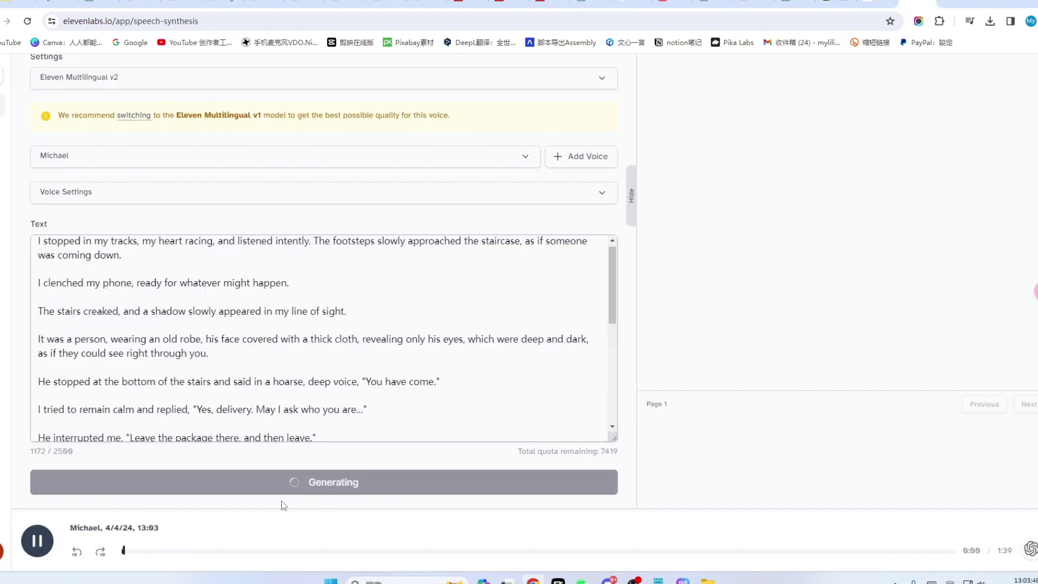
{"action": "left_click", "coordinate": [37, 540]}
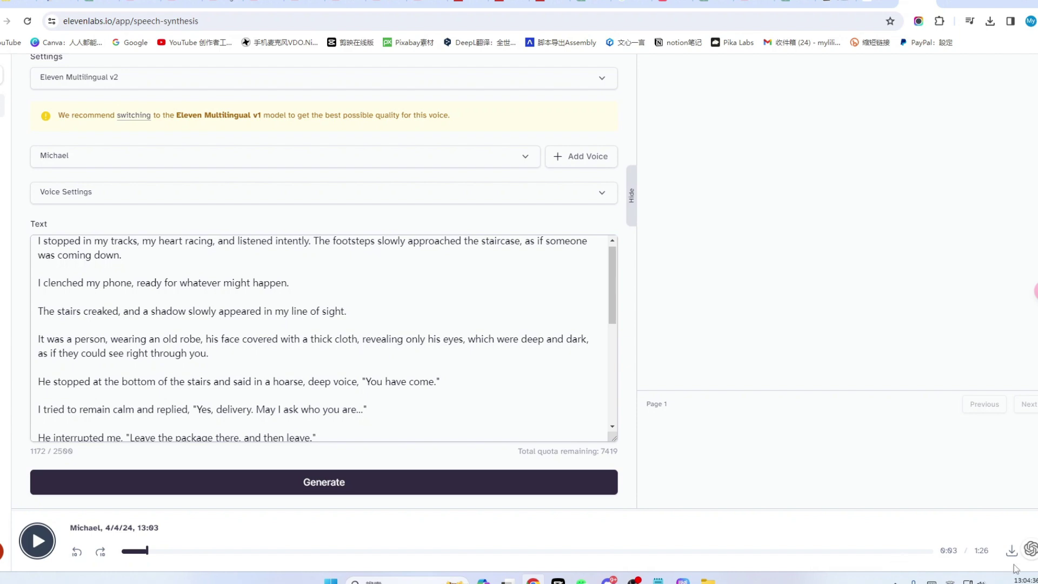
{"action": "left_click", "coordinate": [1011, 552]}
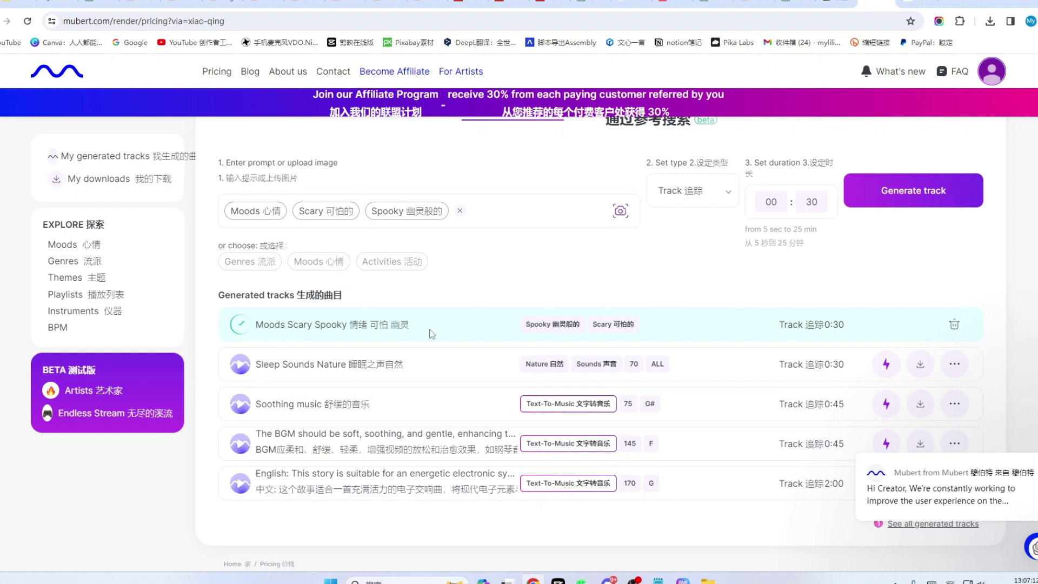
Switch to the Fliki website and look through its home page for the video creation features and AI voices.
{"action": "left_click", "coordinate": [680, 4]}
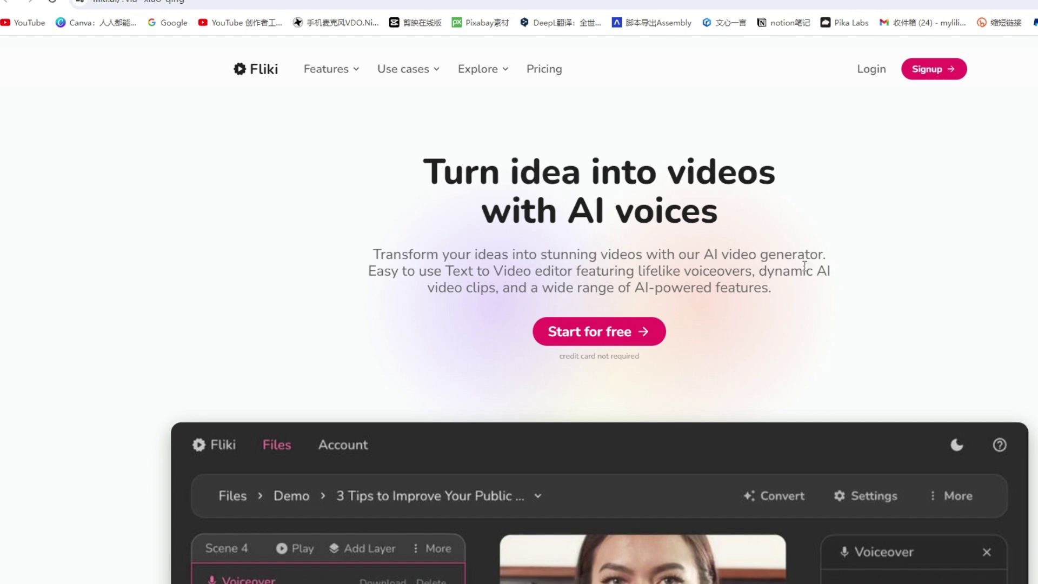
{"action": "scroll", "coordinate": [763, 255], "scroll_direction": "down", "scroll_amount": 10}
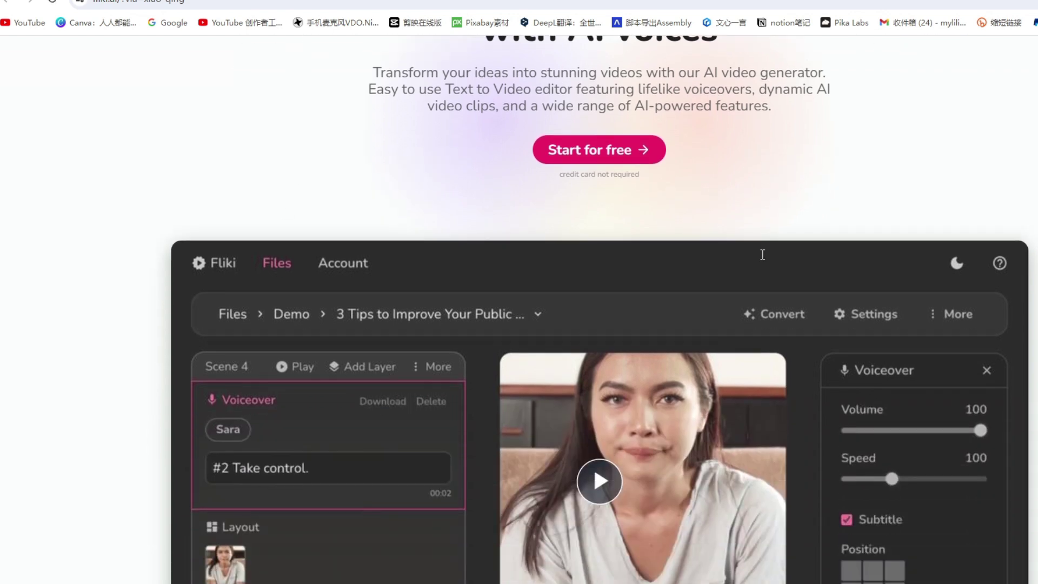
{"action": "scroll", "coordinate": [716, 368], "scroll_direction": "down", "scroll_amount": 9}
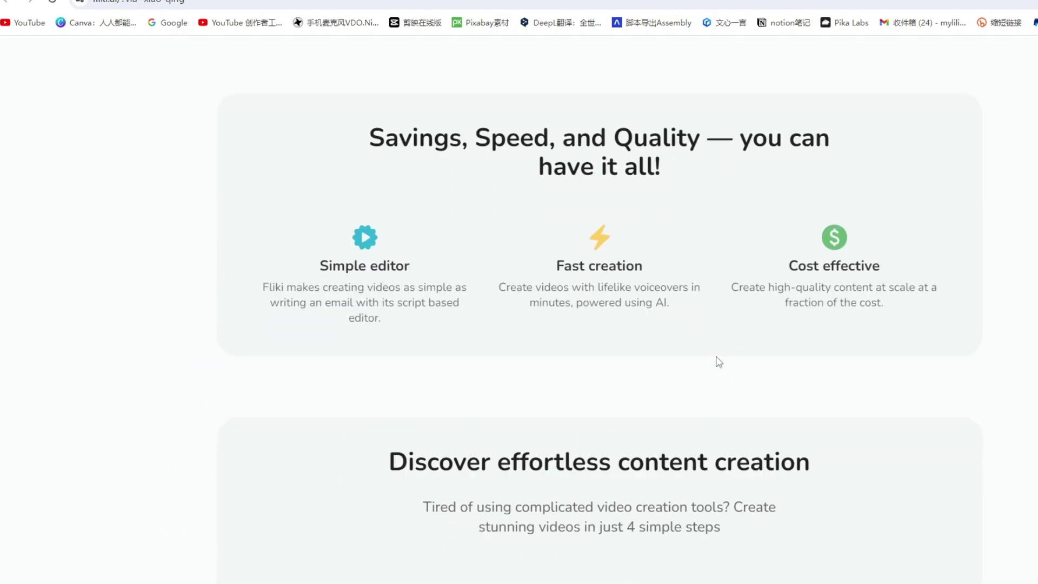
{"action": "scroll", "coordinate": [839, 498], "scroll_direction": "down", "scroll_amount": 8}
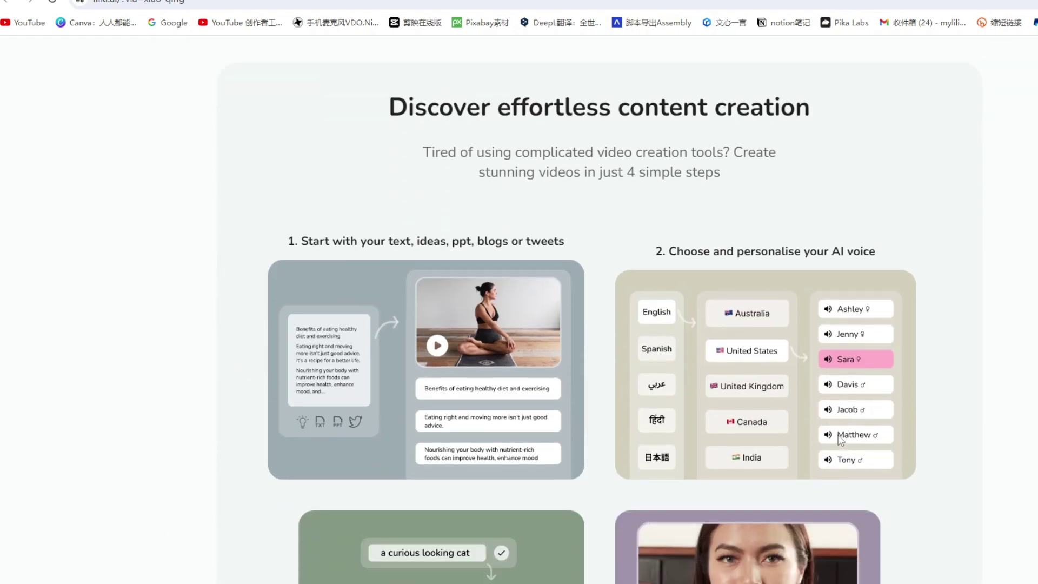
{"action": "scroll", "coordinate": [248, 382], "scroll_direction": "down", "scroll_amount": 9}
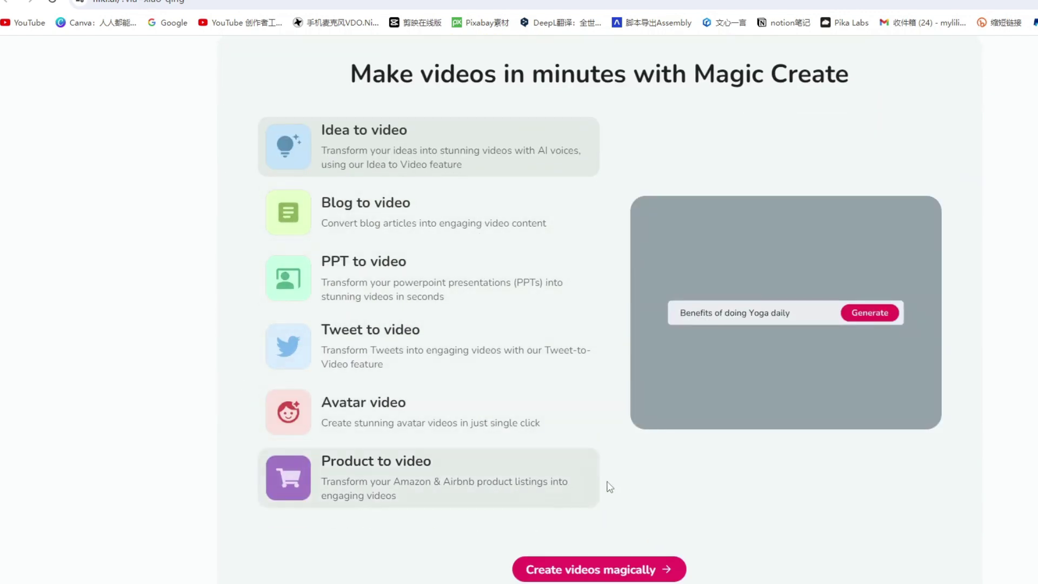
{"action": "scroll", "coordinate": [608, 475], "scroll_direction": "down", "scroll_amount": 10}
{"action": "scroll", "coordinate": [608, 458], "scroll_direction": "up", "scroll_amount": 20}
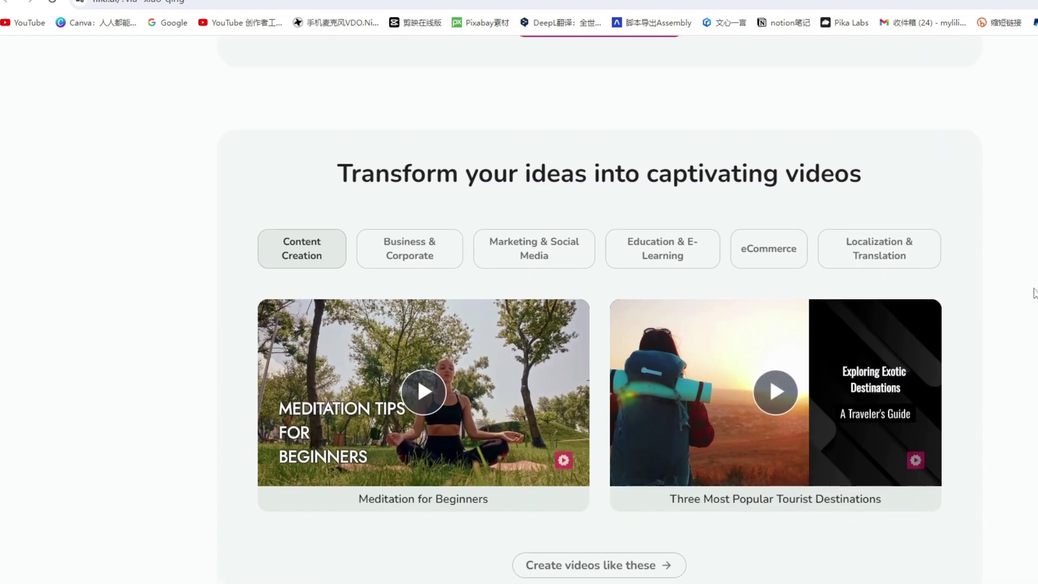
{"action": "scroll", "coordinate": [608, 459], "scroll_direction": "up", "scroll_amount": 5}
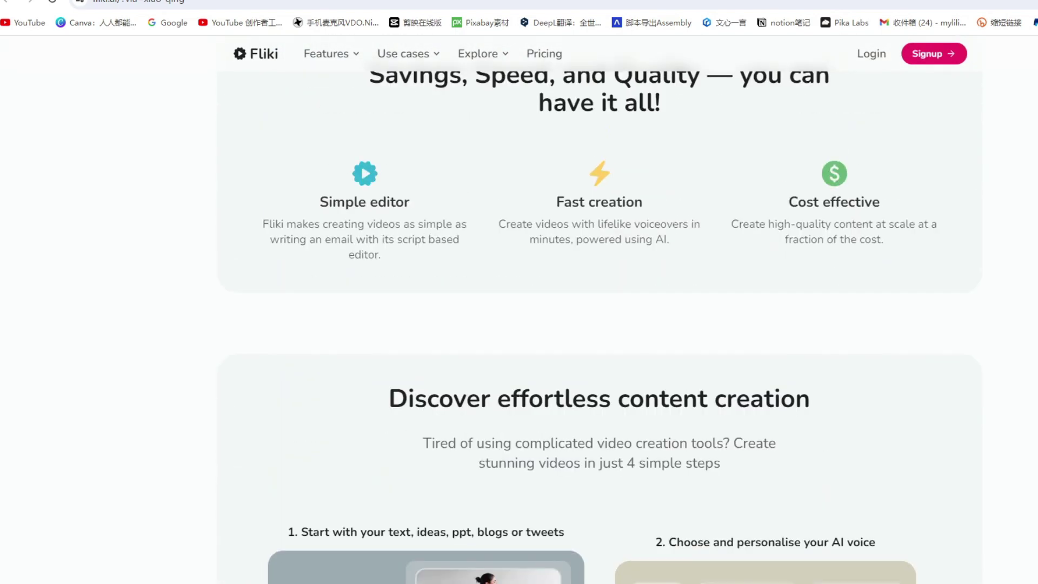
{"action": "scroll", "coordinate": [951, 308], "scroll_direction": "up", "scroll_amount": 3}
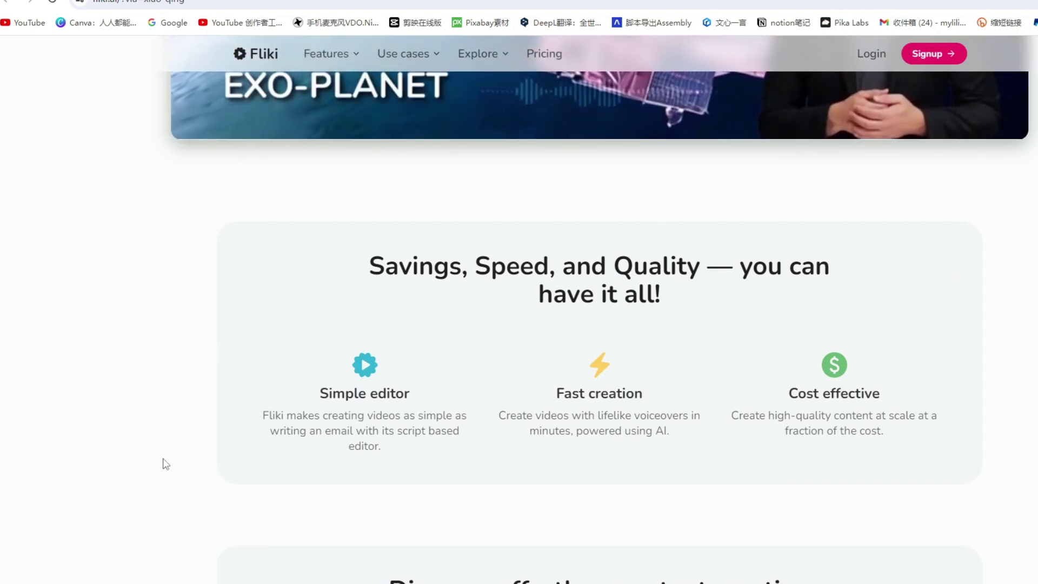
{"action": "scroll", "coordinate": [166, 464], "scroll_direction": "up", "scroll_amount": 6}
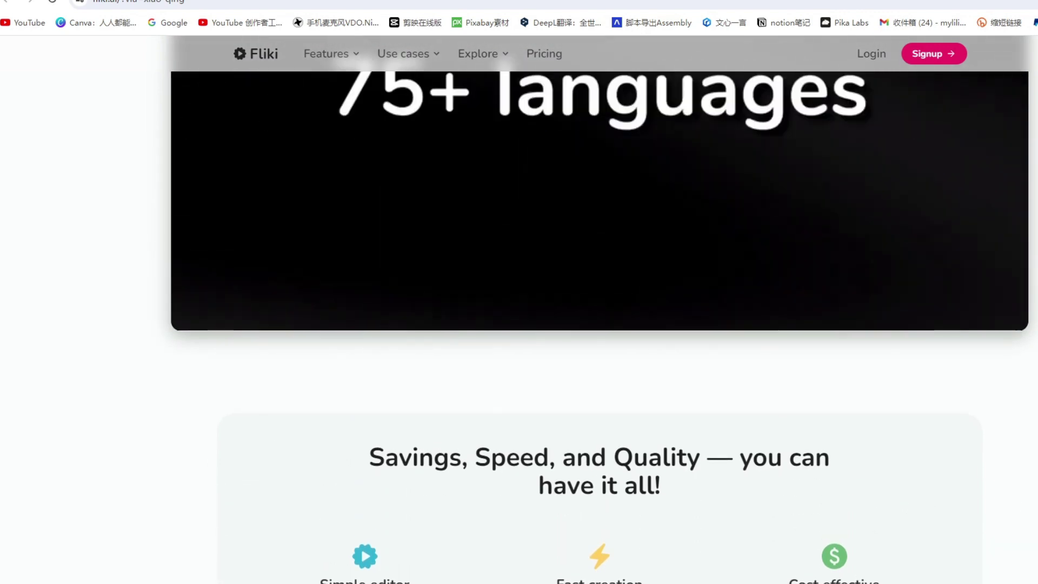
{"action": "scroll", "coordinate": [519, 325], "scroll_direction": "up", "scroll_amount": 4}
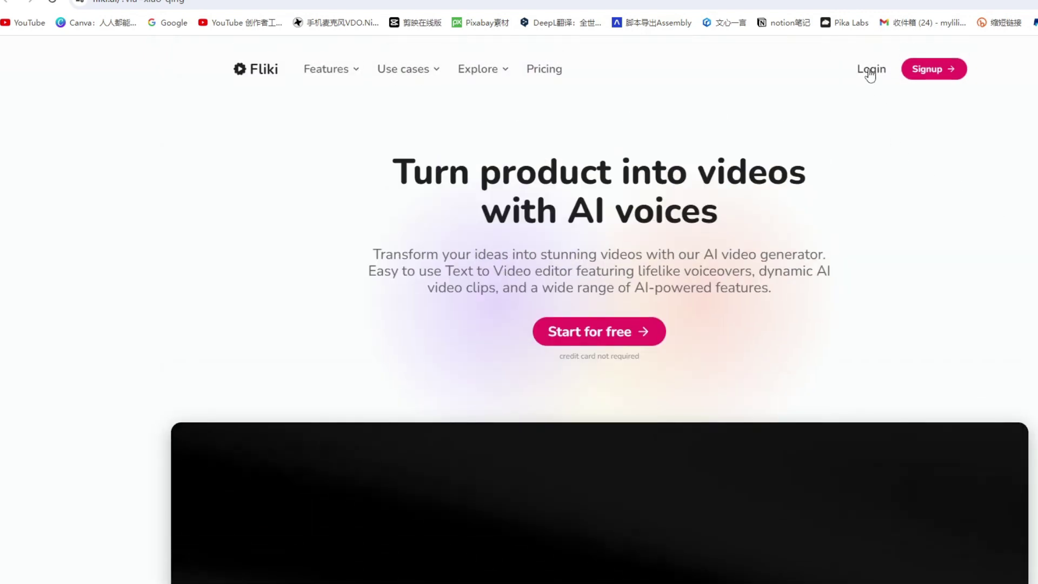
Log in to Fliki and create a new video file named 恐怖故事.
{"action": "left_click", "coordinate": [870, 71]}
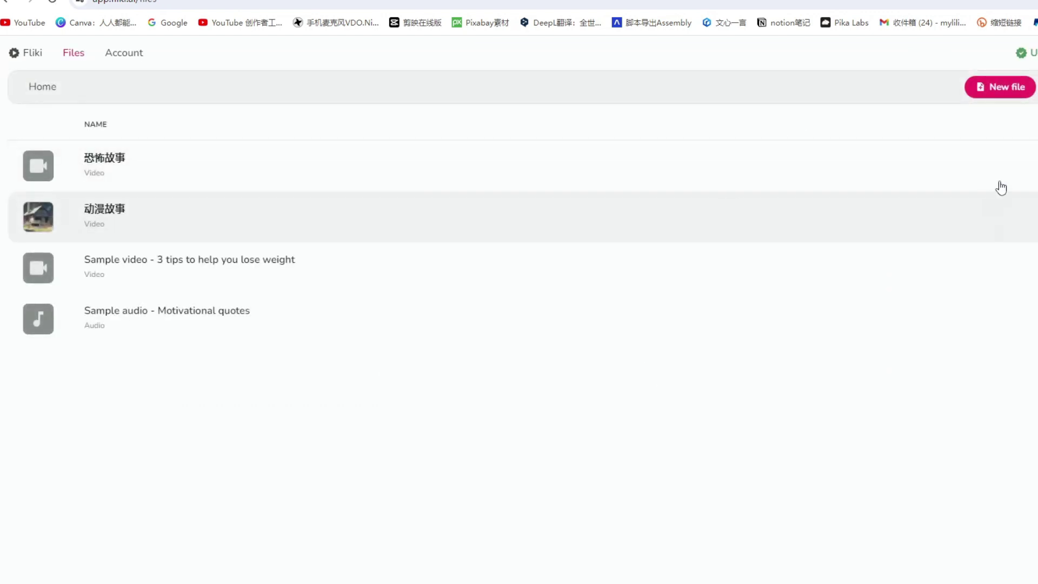
{"action": "left_click", "coordinate": [1006, 90]}
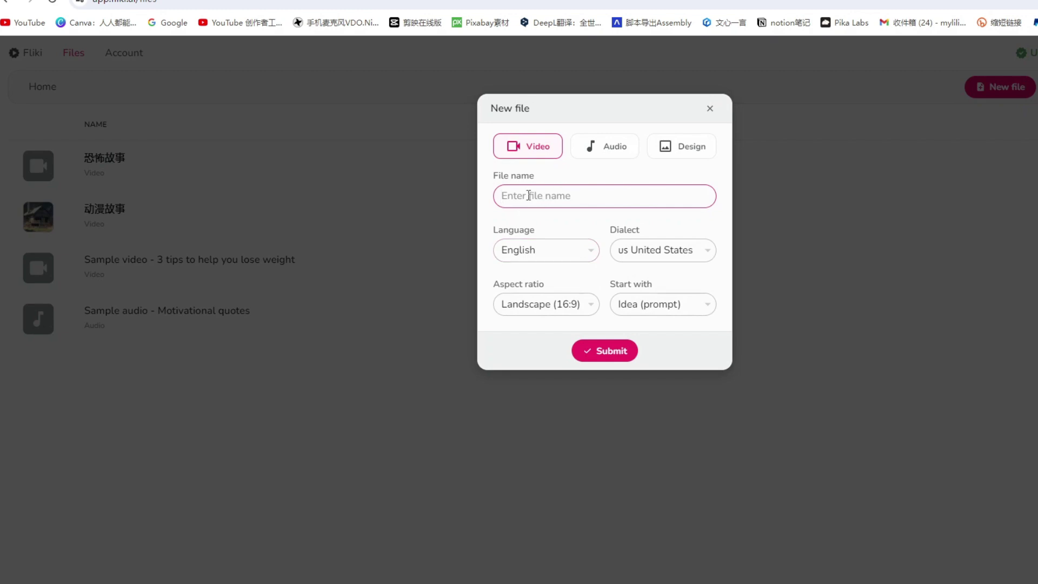
{"action": "type", "text": "kongbu"}
{"action": "key", "text": "space"}
{"action": "type", "text": "gushi"}
{"action": "key", "text": "space"}
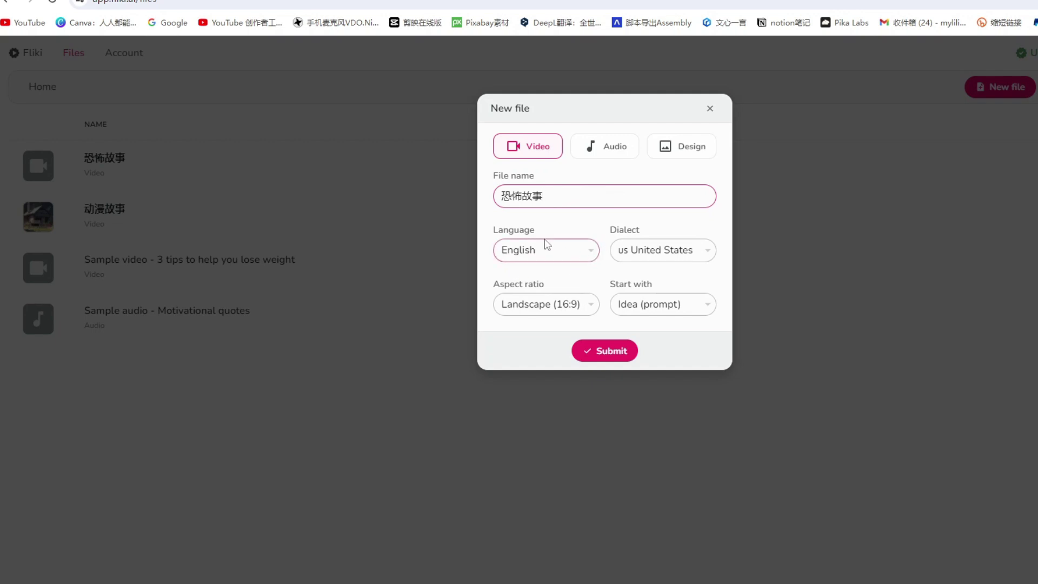
{"action": "left_click", "coordinate": [606, 354]}
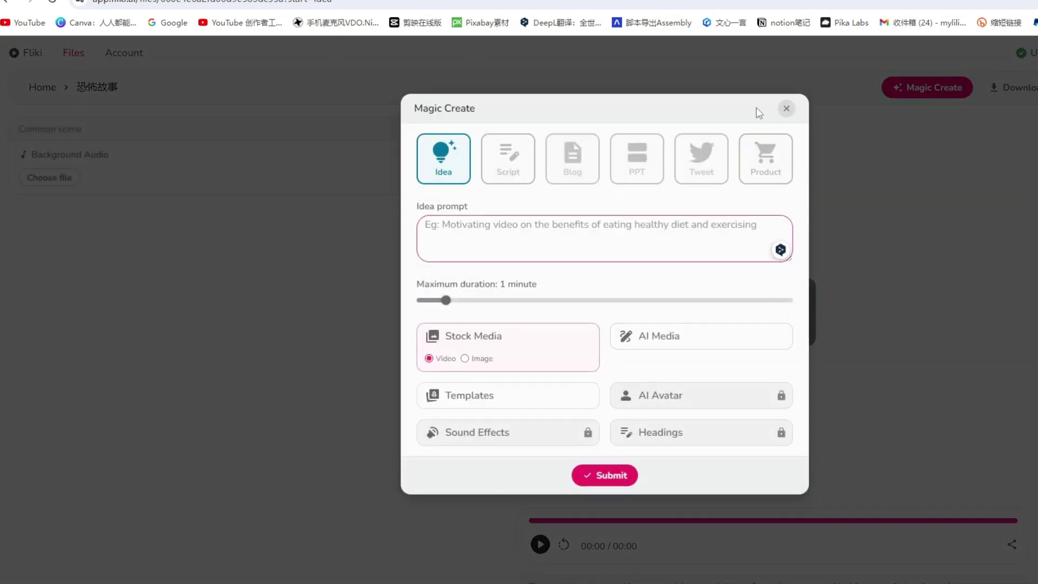
Dismiss Magic Create and add a blank scene to the video.
{"action": "left_click", "coordinate": [787, 108]}
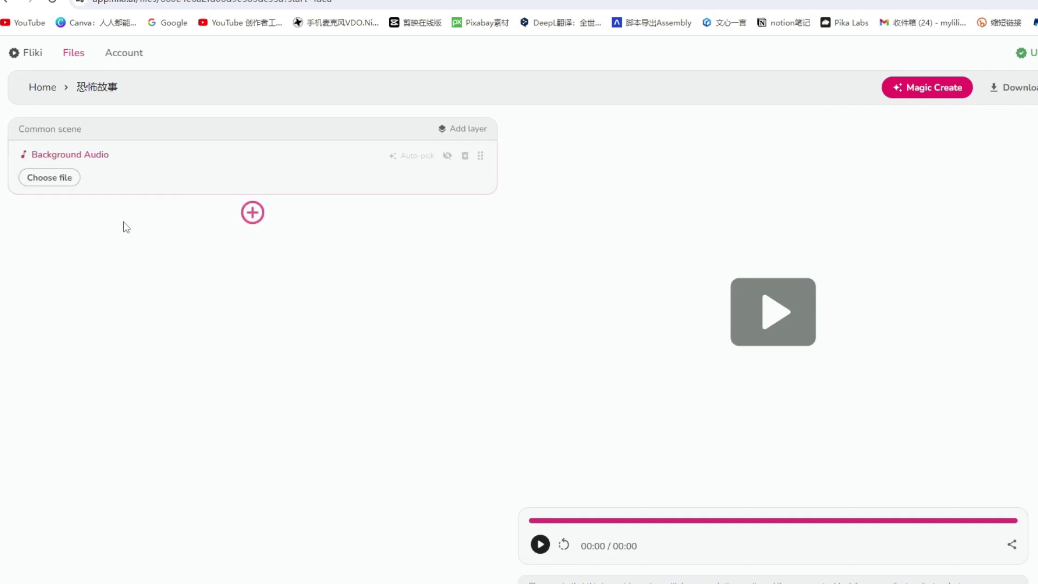
{"action": "left_click", "coordinate": [253, 211]}
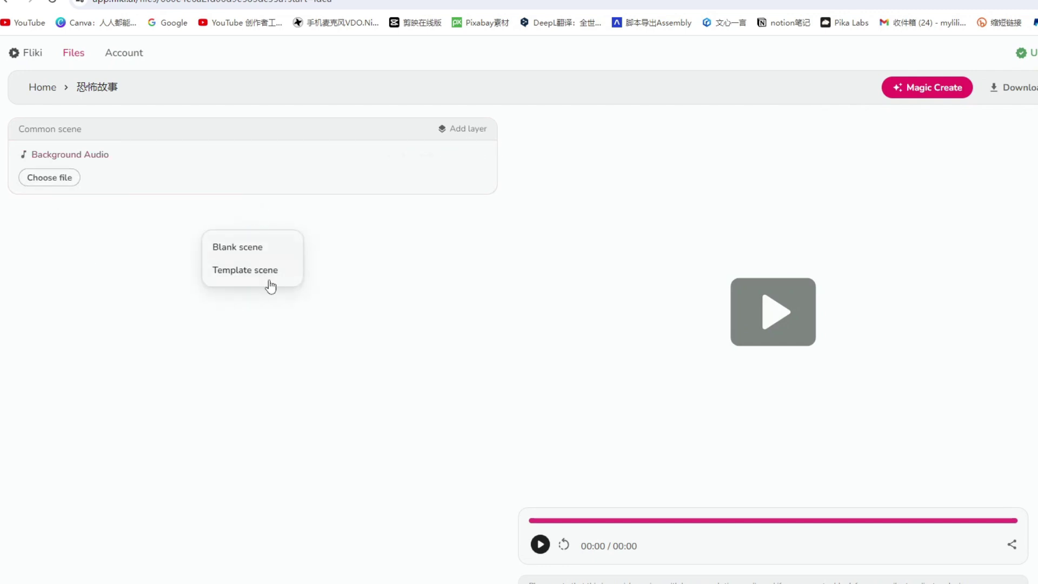
{"action": "left_click", "coordinate": [270, 250]}
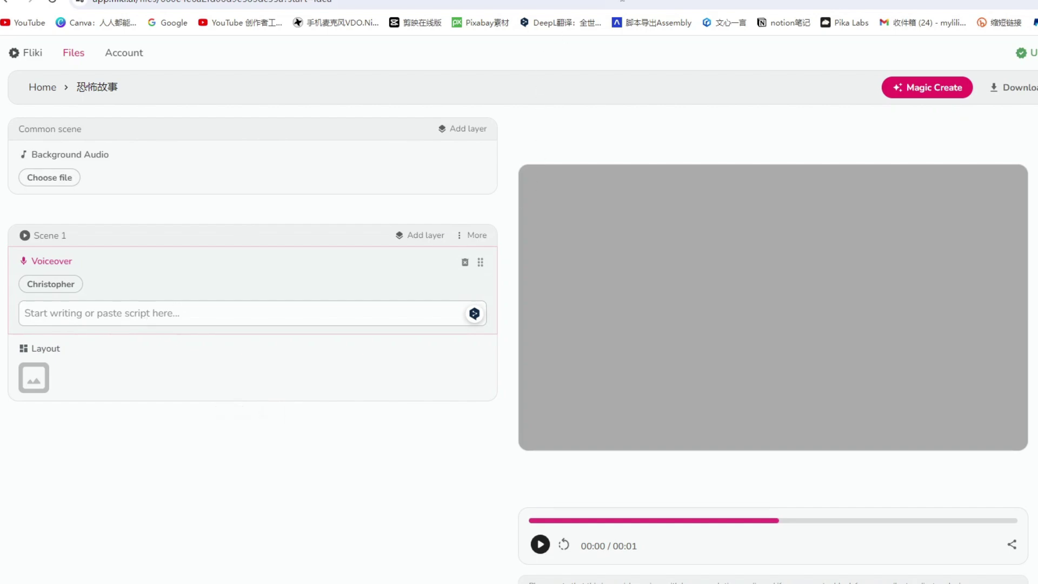
Paste the English story from ChatGPT into Scene 1's voiceover script and accept pasting the large text.
{"action": "key", "text": "ctrl+Tab"}
{"action": "scroll", "coordinate": [562, 245], "scroll_direction": "up", "scroll_amount": 10}
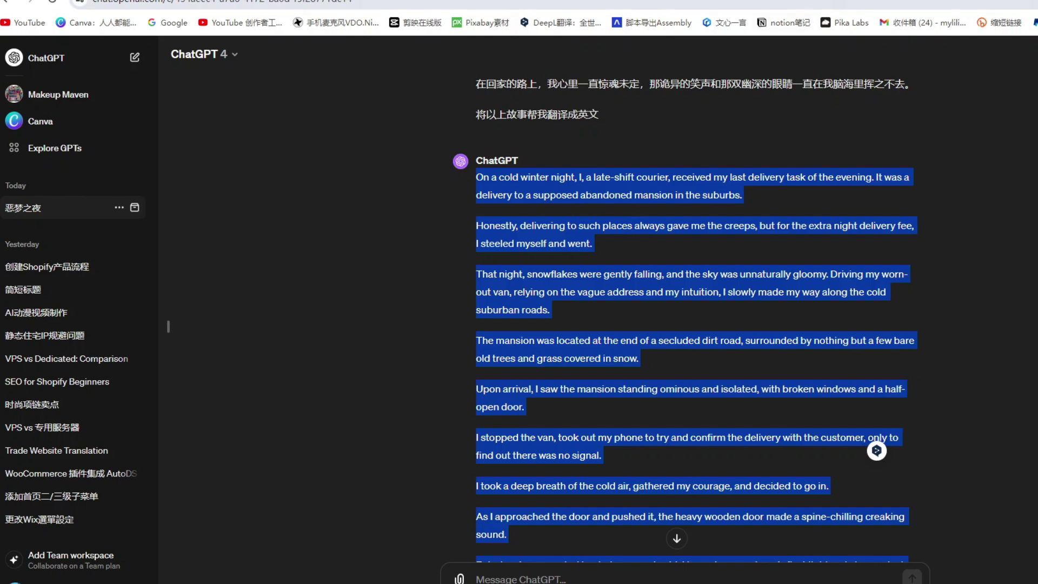
{"action": "key", "text": "ctrl+Tab"}
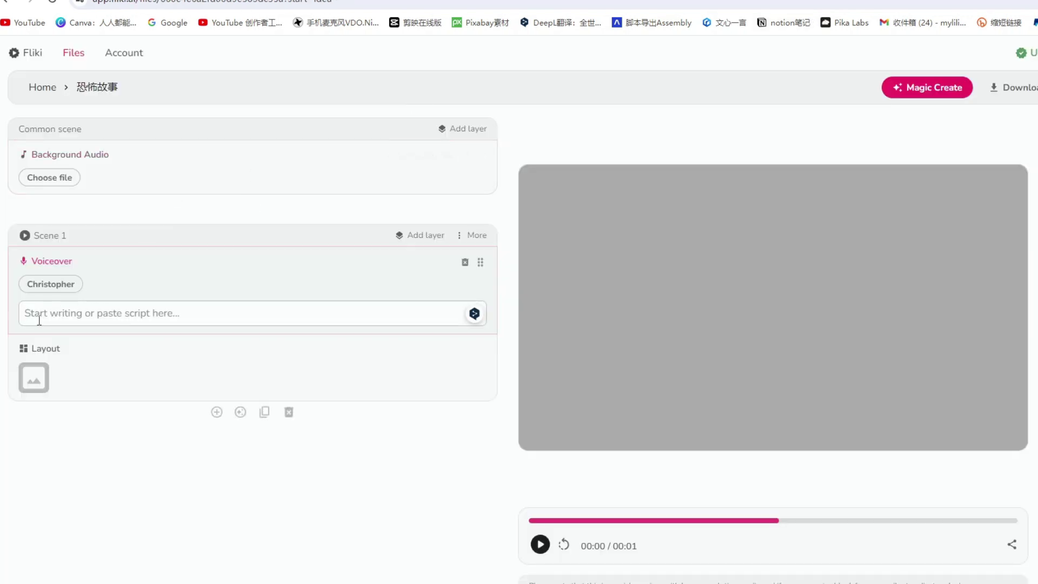
{"action": "key", "text": "ctrl+v"}
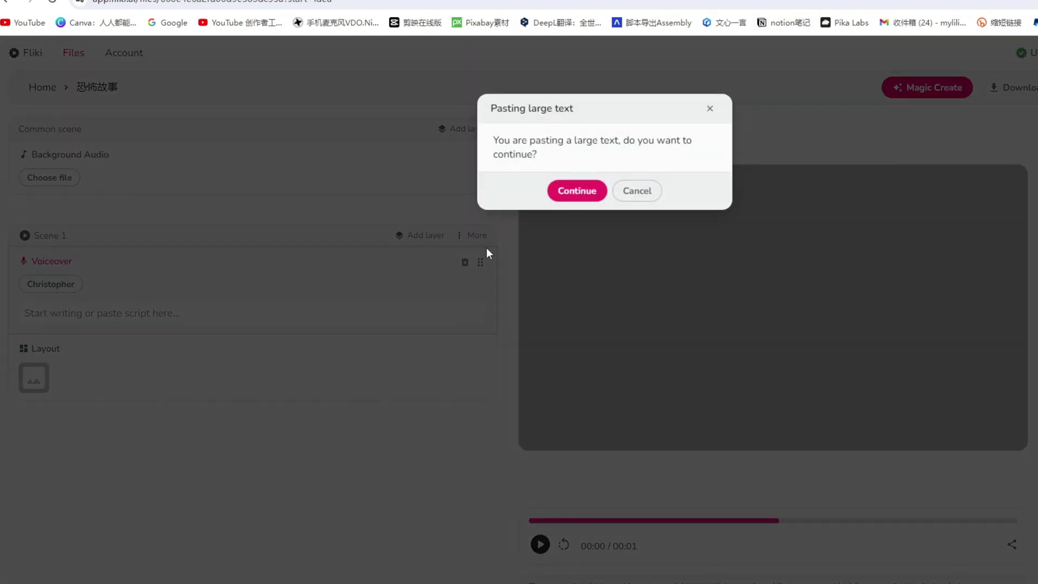
{"action": "left_click", "coordinate": [574, 191]}
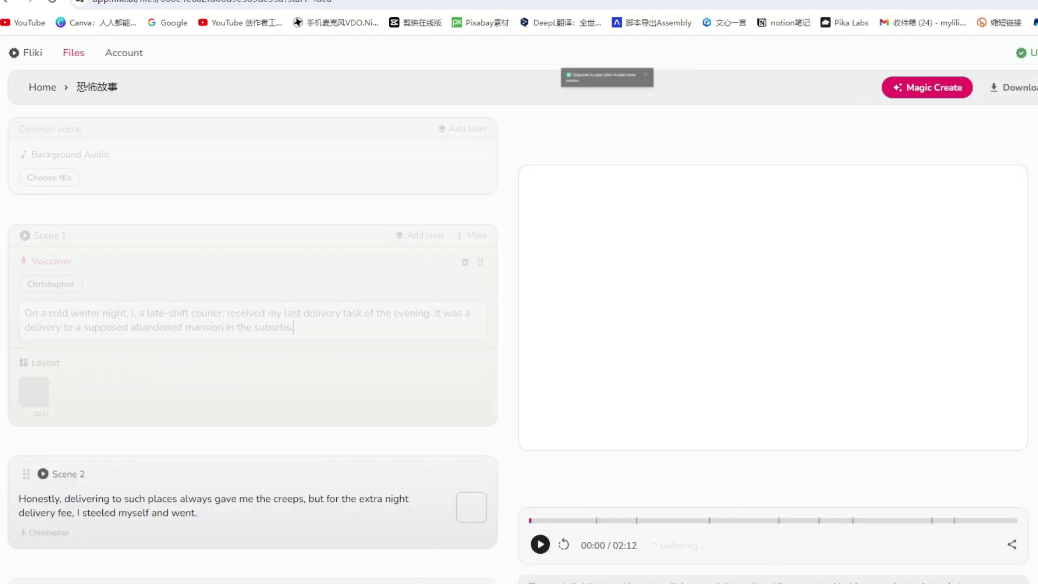
Upload the image of the man with the hoarse, deep voice to the library and use the dark old house image as Scene 1's media.
{"action": "scroll", "coordinate": [240, 280], "scroll_direction": "down", "scroll_amount": 10}
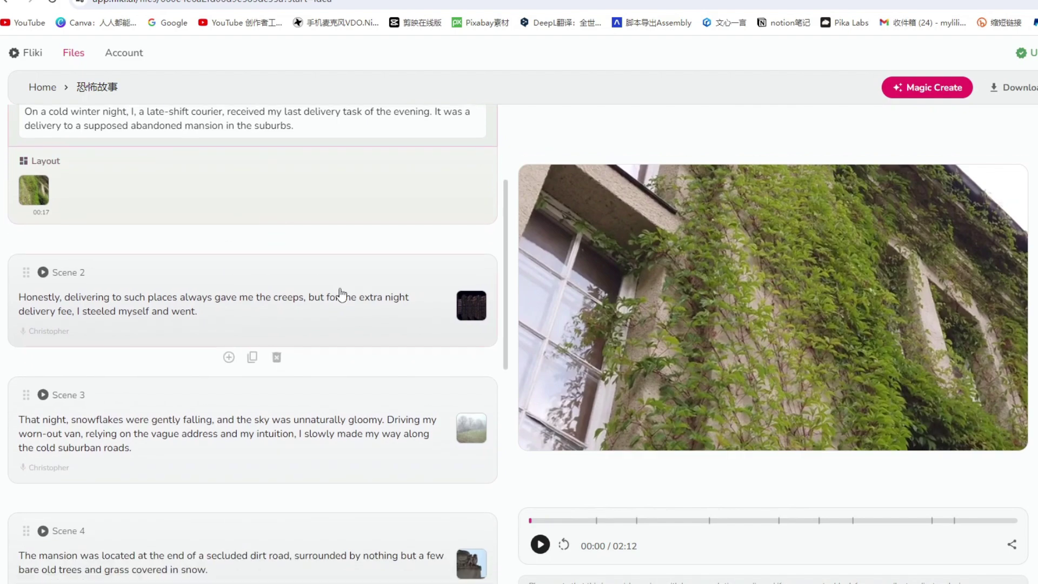
{"action": "scroll", "coordinate": [424, 269], "scroll_direction": "down", "scroll_amount": 3}
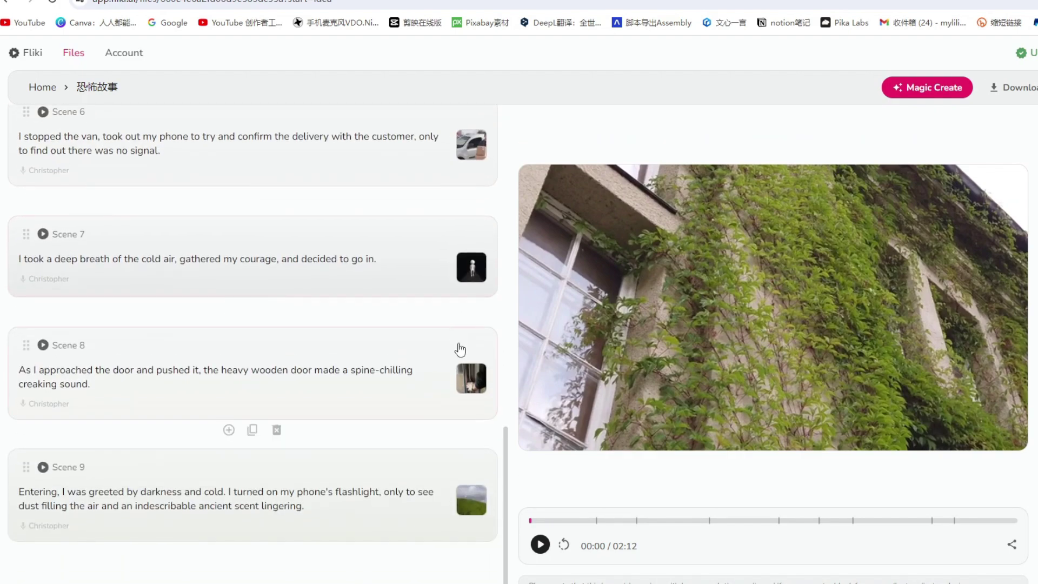
{"action": "scroll", "coordinate": [459, 357], "scroll_direction": "up", "scroll_amount": 13}
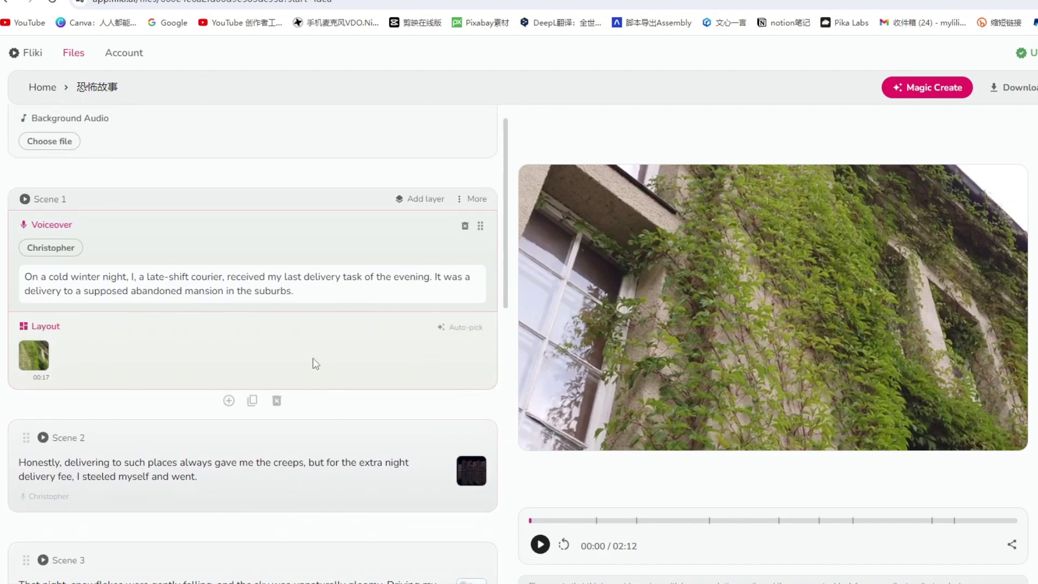
{"action": "left_click", "coordinate": [41, 359]}
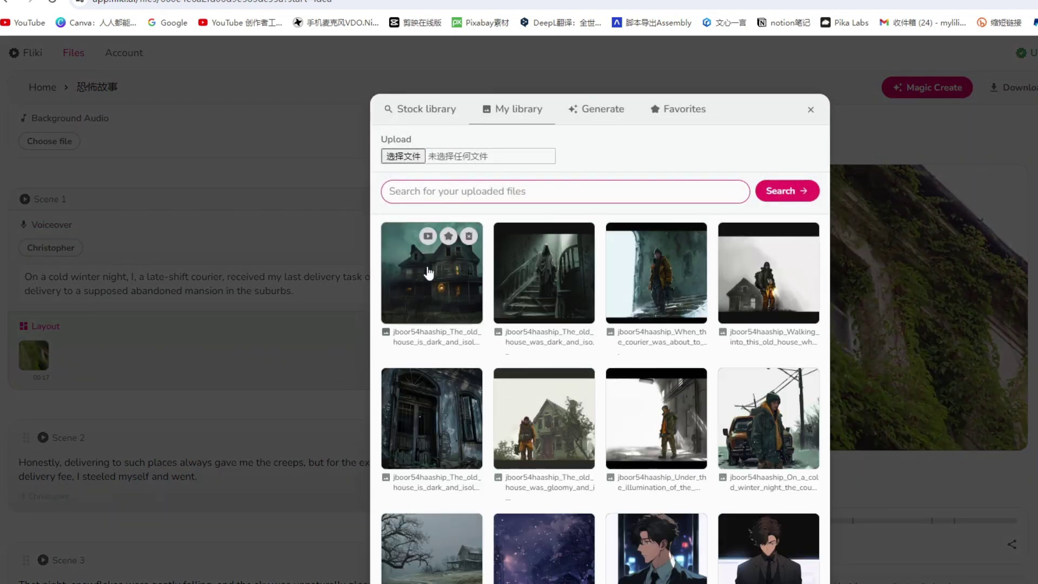
{"action": "left_click", "coordinate": [428, 175]}
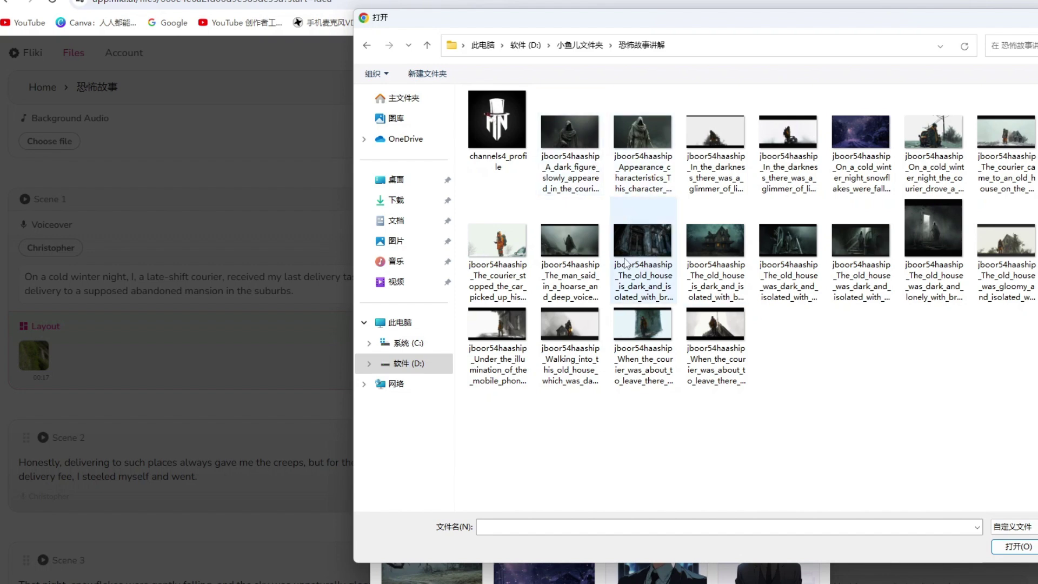
{"action": "double_click", "coordinate": [572, 241]}
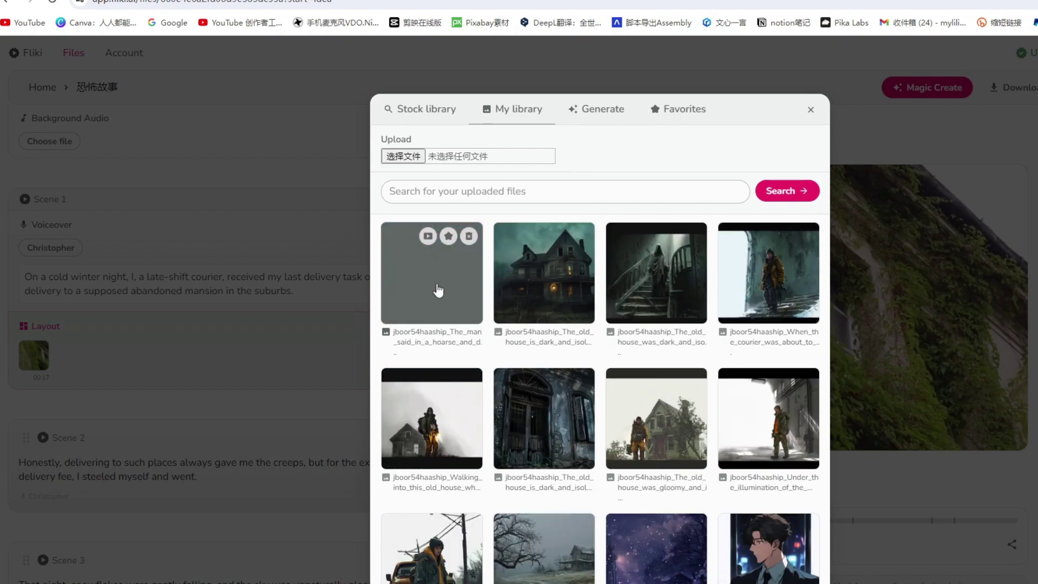
{"action": "left_click", "coordinate": [553, 280]}
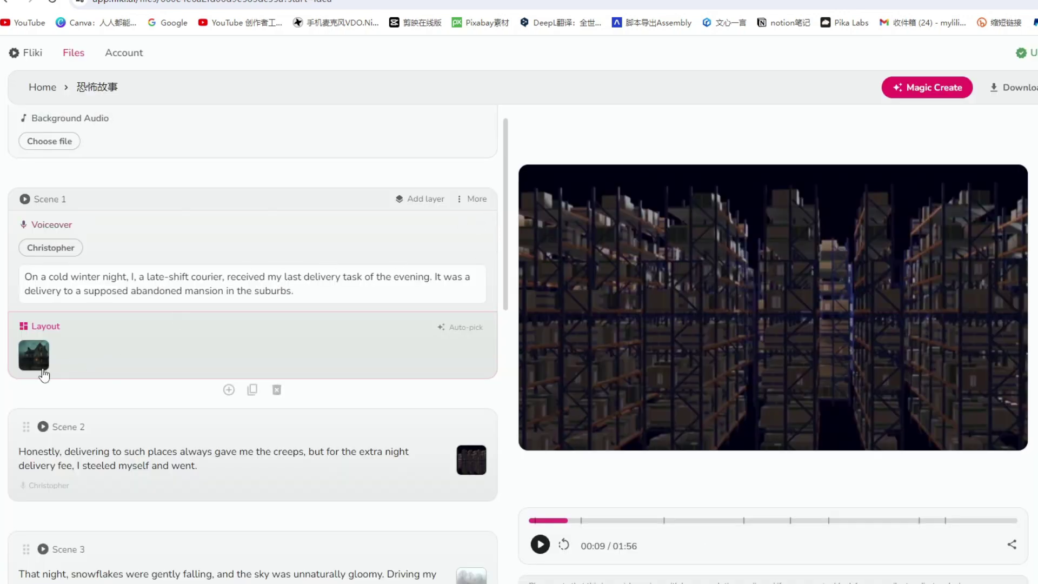
{"action": "scroll", "coordinate": [105, 340], "scroll_direction": "down", "scroll_amount": 9}
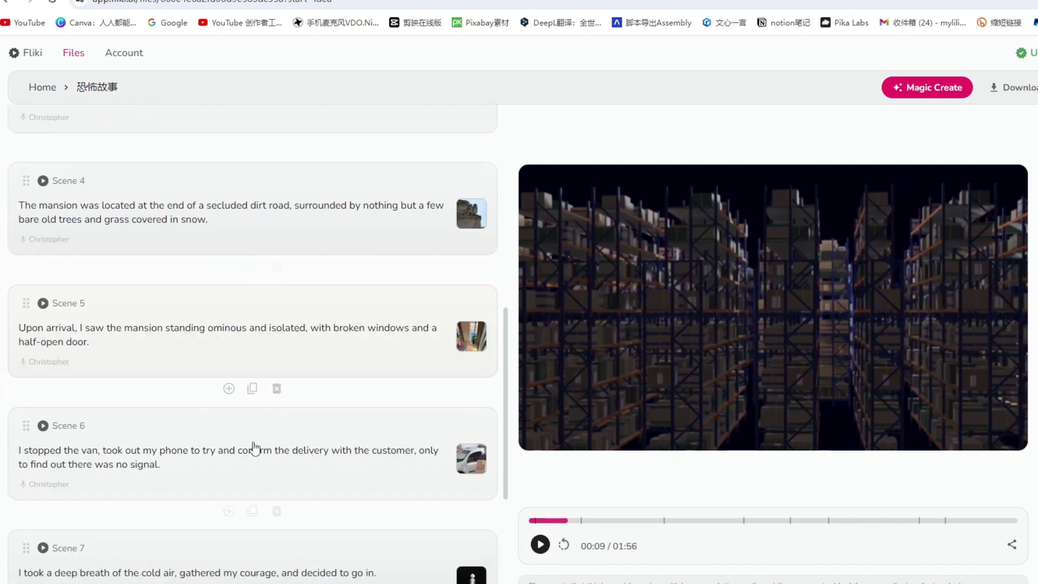
{"action": "scroll", "coordinate": [254, 447], "scroll_direction": "up", "scroll_amount": 9}
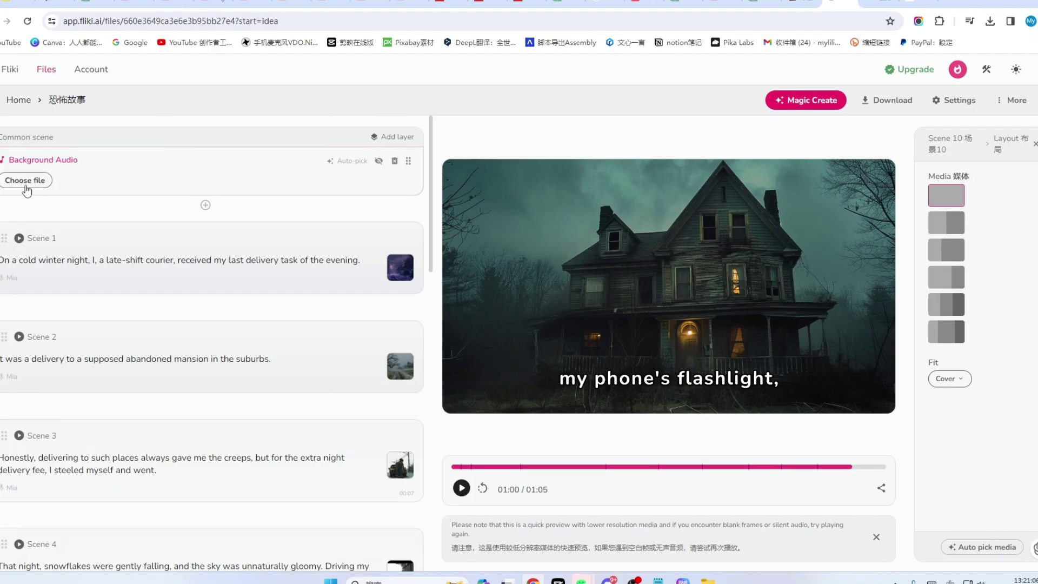
Upload the Moods Scary Spooky audio file to the library as the common scene's background audio.
{"action": "left_click", "coordinate": [25, 180]}
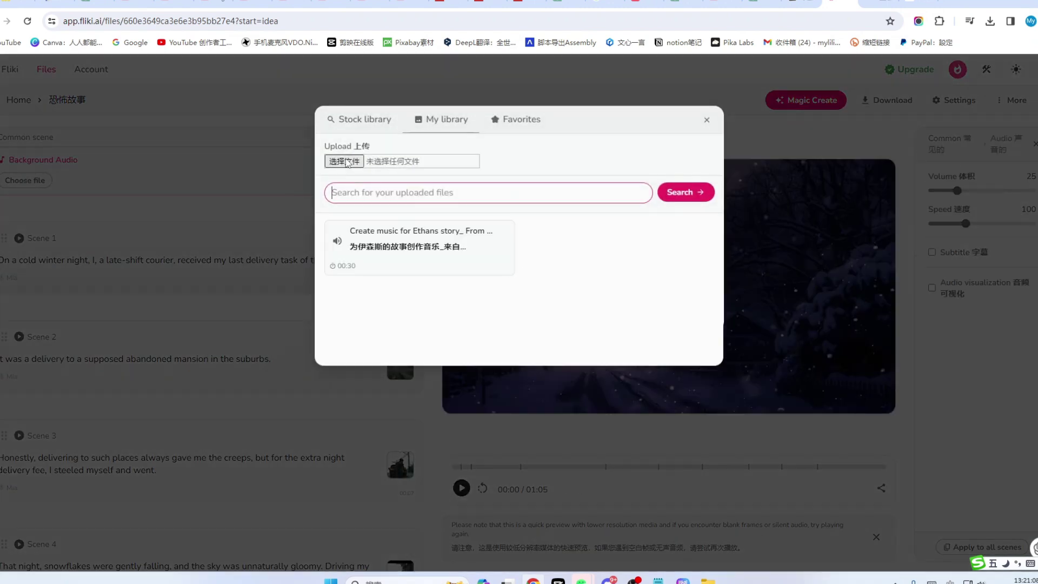
{"action": "left_click", "coordinate": [346, 164]}
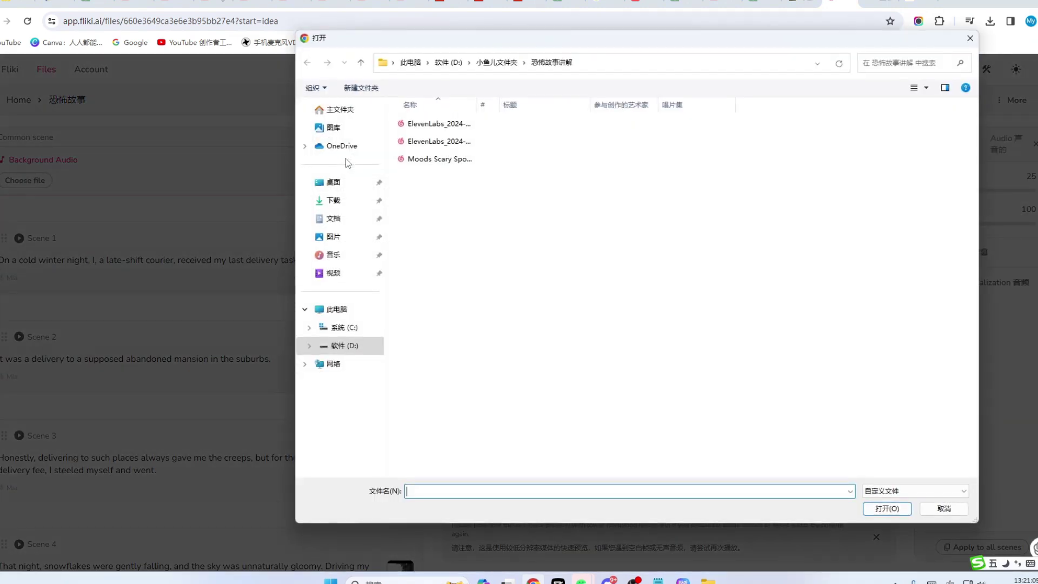
{"action": "double_click", "coordinate": [432, 160]}
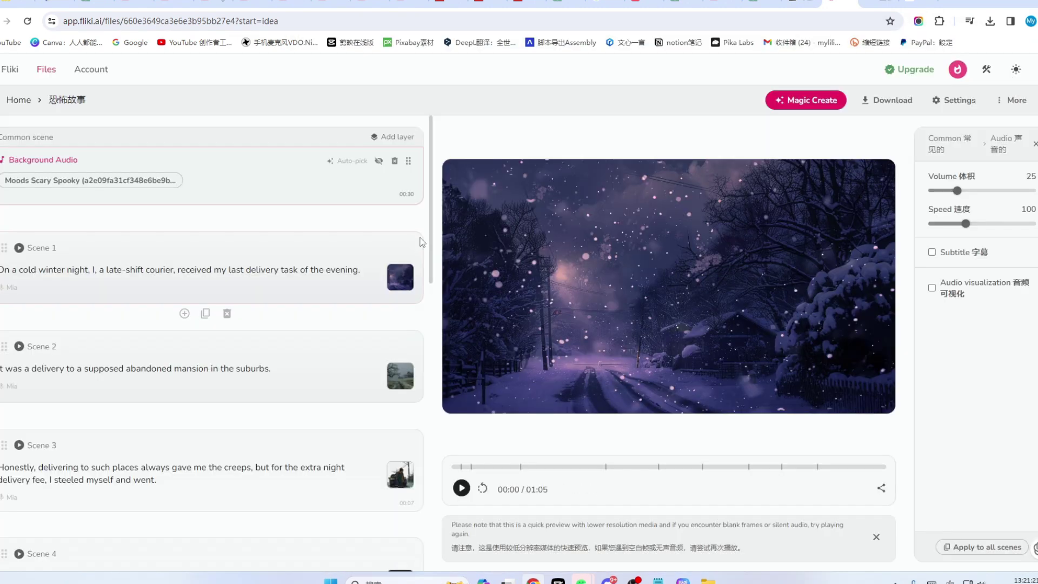
{"action": "scroll", "coordinate": [103, 241], "scroll_direction": "down", "scroll_amount": 2}
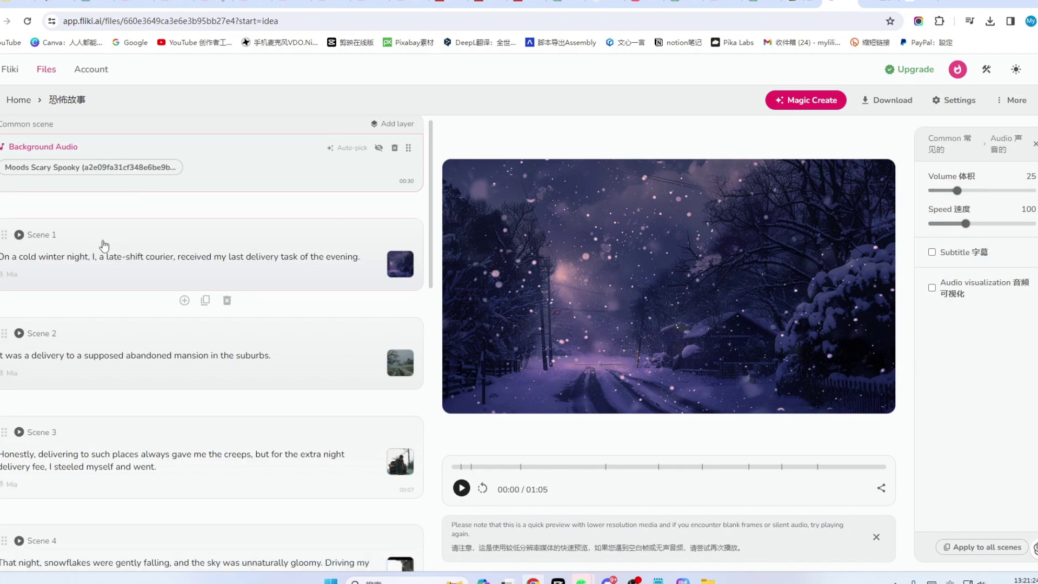
{"action": "scroll", "coordinate": [66, 258], "scroll_direction": "up", "scroll_amount": 1}
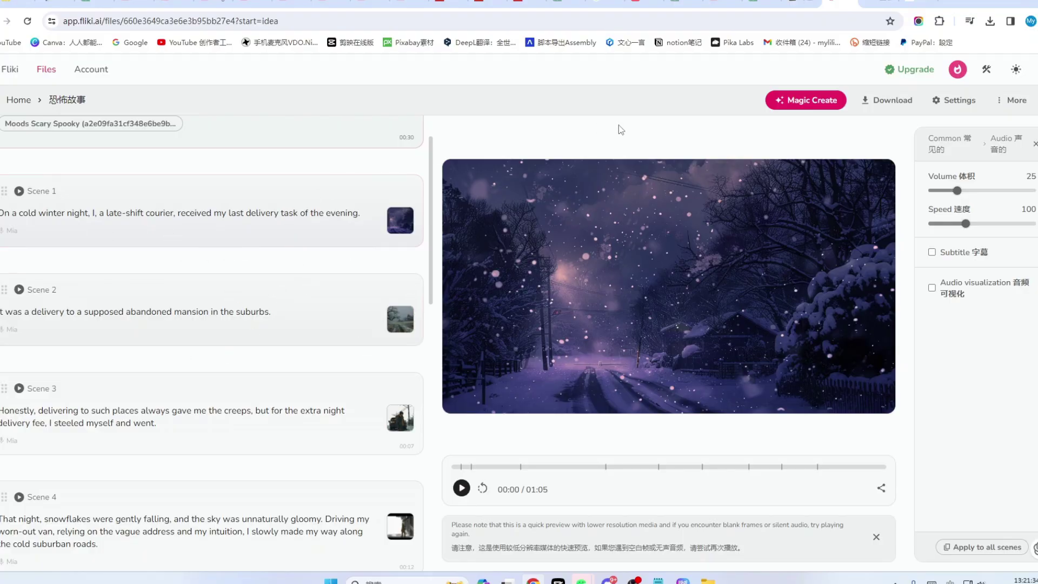
Open the voice selection for Scene 1's voiceover and filter the US English voices to male.
{"action": "left_click", "coordinate": [918, 4]}
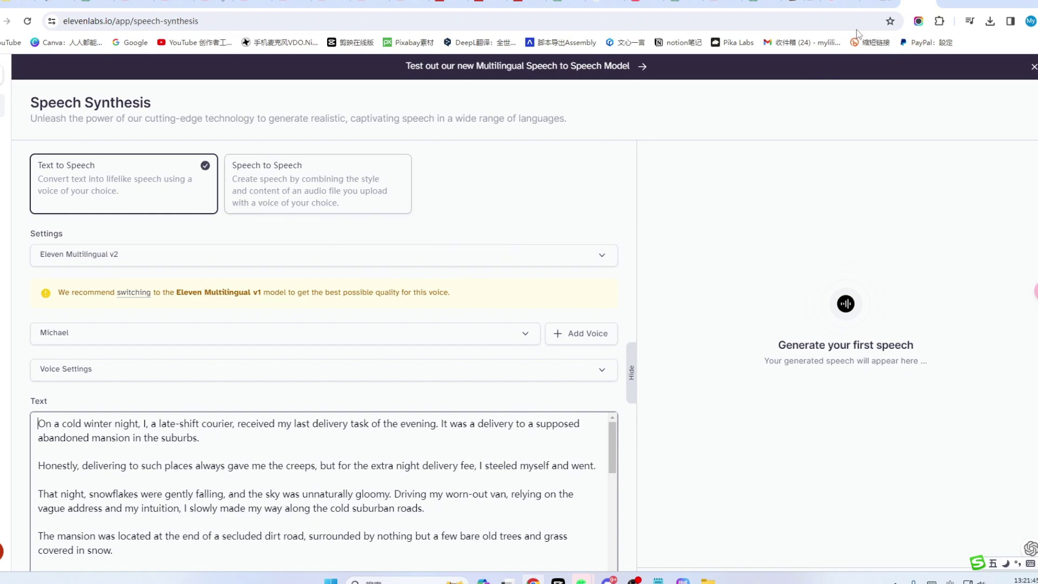
{"action": "left_click", "coordinate": [841, 5]}
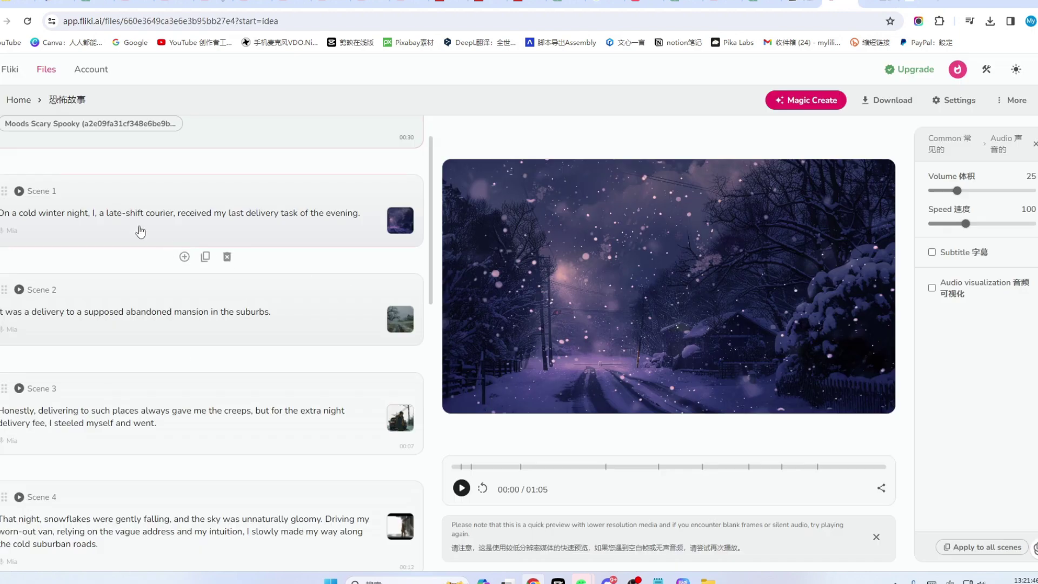
{"action": "left_click", "coordinate": [45, 236]}
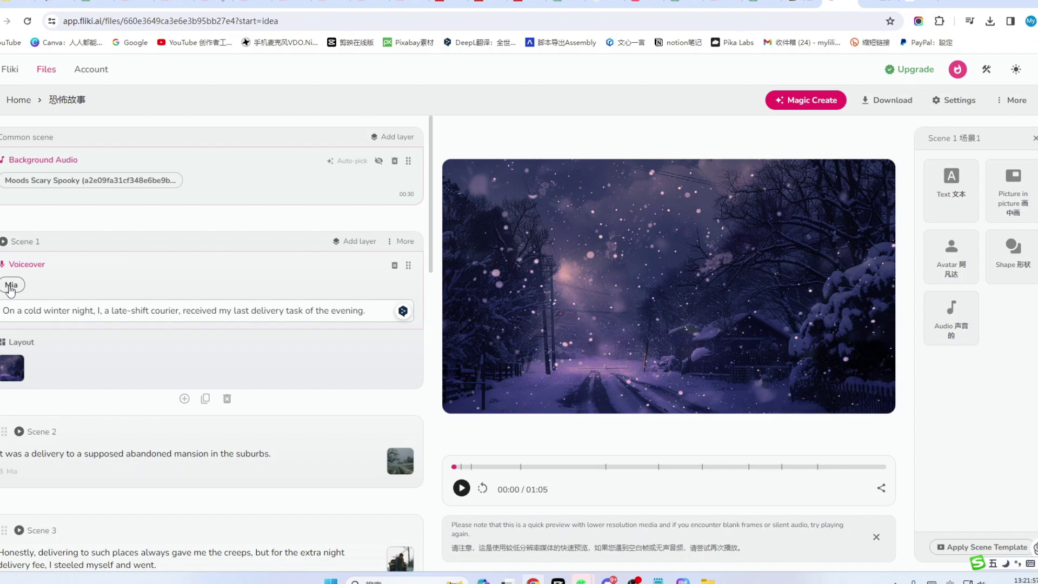
{"action": "left_click", "coordinate": [11, 285]}
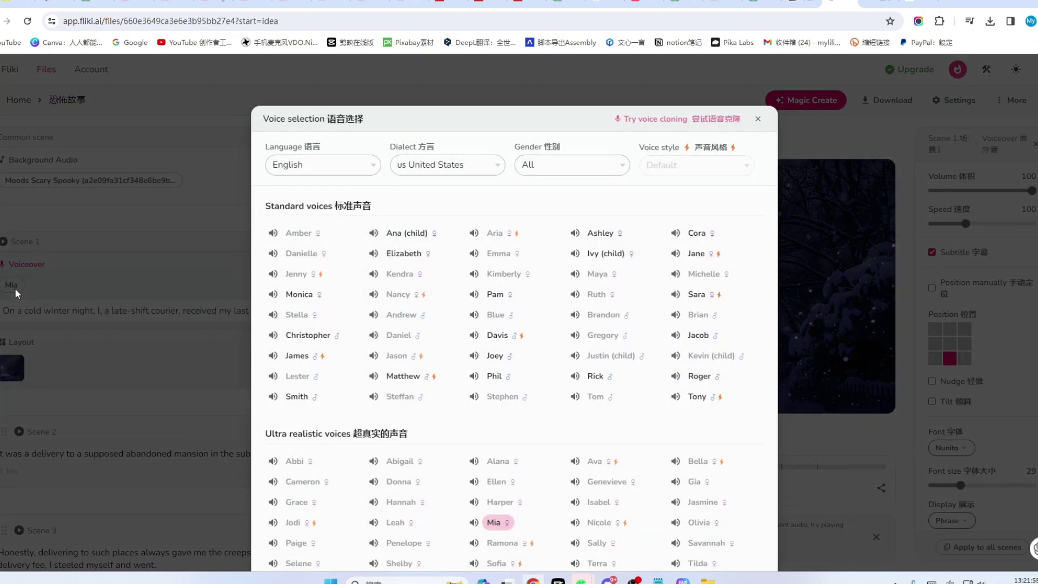
{"action": "scroll", "coordinate": [494, 319], "scroll_direction": "down", "scroll_amount": 1}
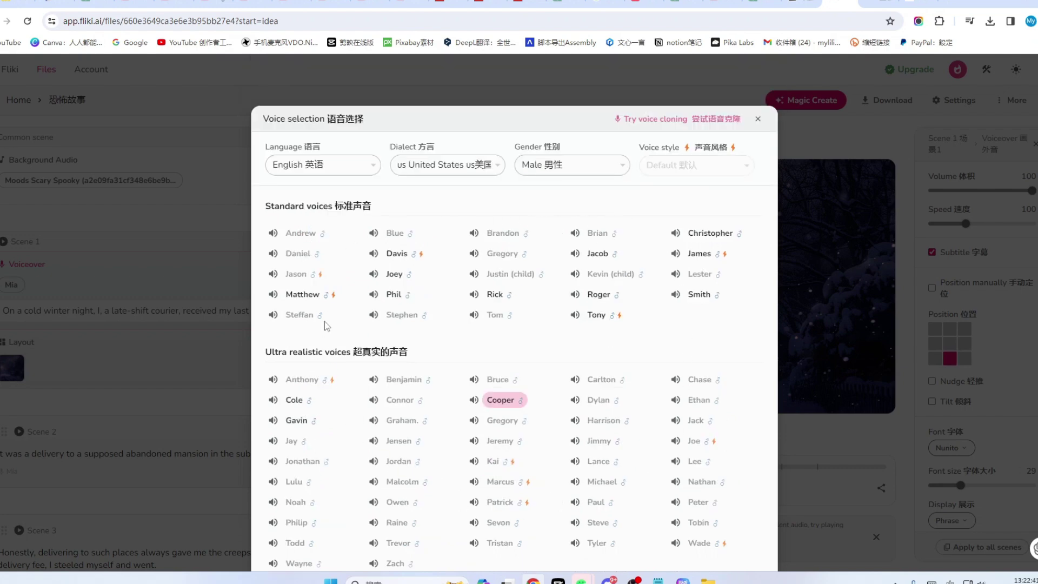
{"action": "scroll", "coordinate": [346, 334], "scroll_direction": "down", "scroll_amount": 1}
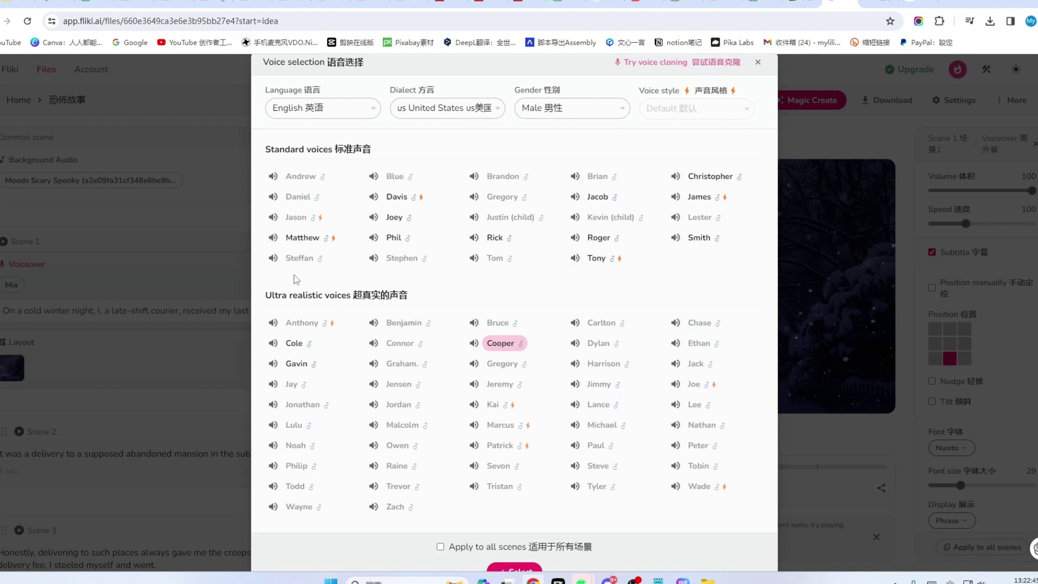
Audition the standard voices Matthew, Smith and Christopher, and apply Christopher to all scenes.
{"action": "left_click", "coordinate": [274, 238]}
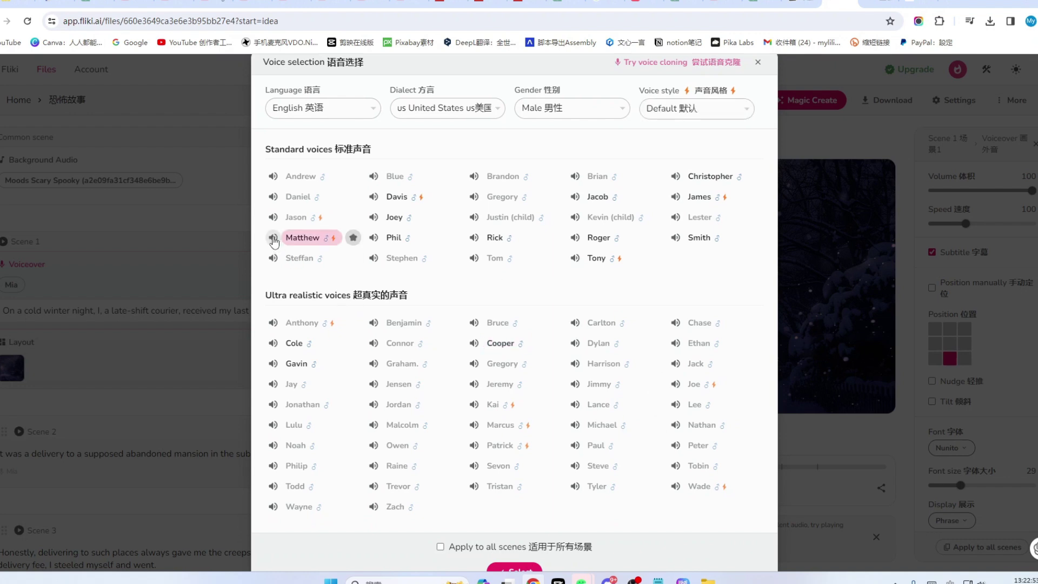
{"action": "left_click", "coordinate": [676, 237]}
{"action": "left_click", "coordinate": [676, 178]}
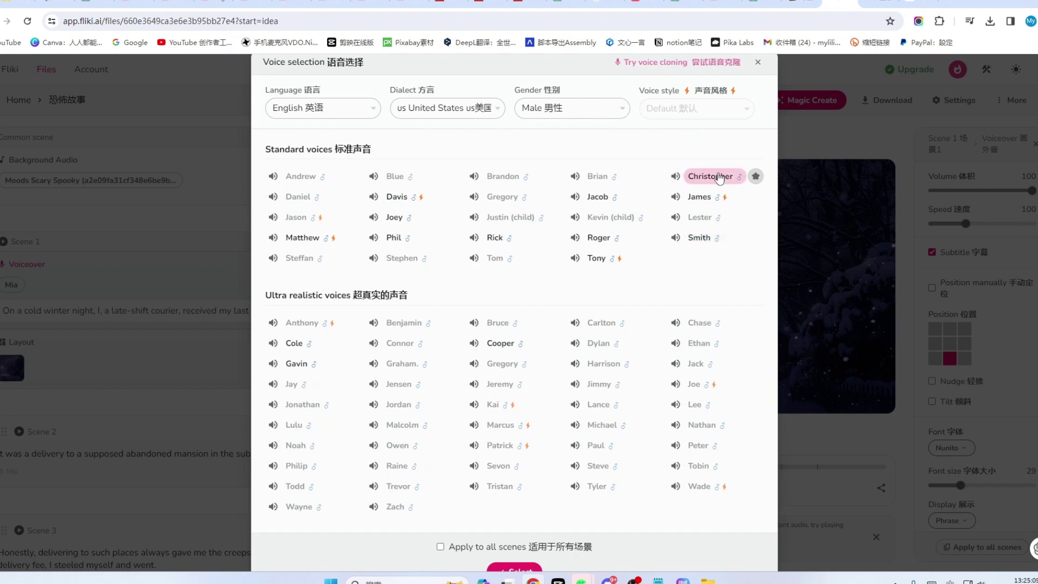
{"action": "scroll", "coordinate": [421, 532], "scroll_direction": "down", "scroll_amount": 2}
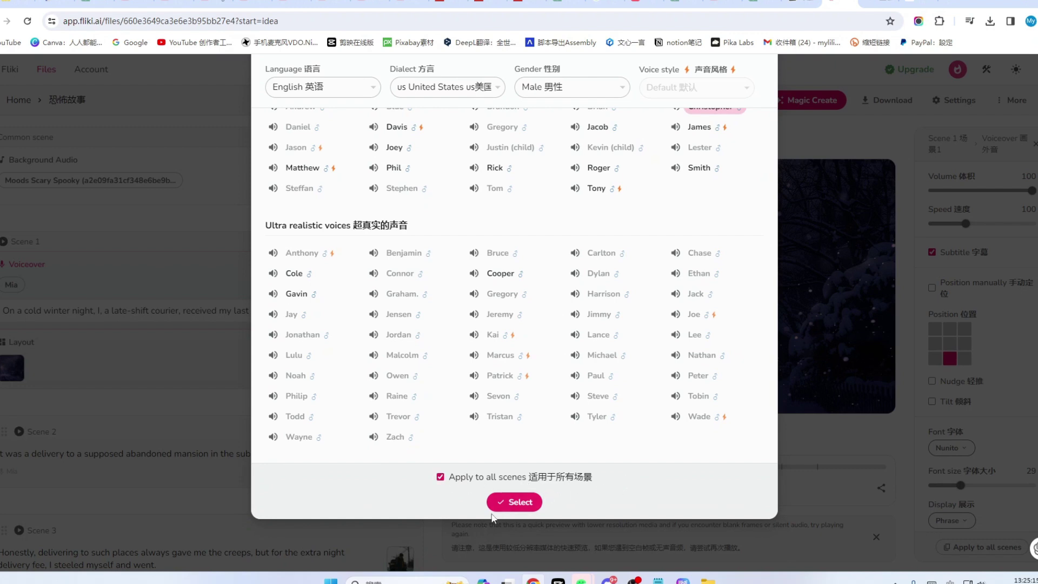
{"action": "left_click", "coordinate": [519, 502]}
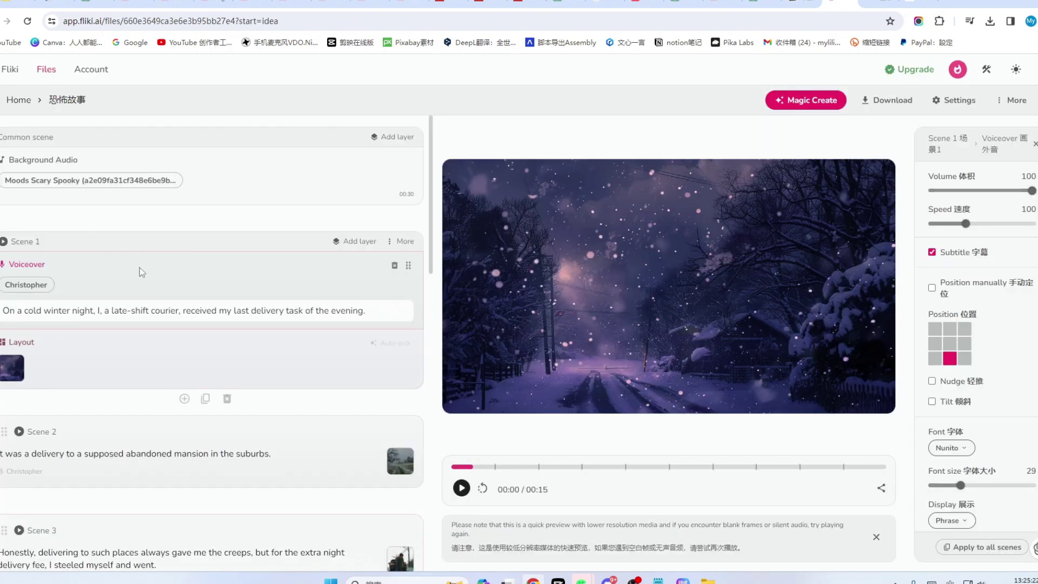
Review the scene list and Scene 1's voiceover subtitle settings, and play the video preview.
{"action": "scroll", "coordinate": [79, 422], "scroll_direction": "down", "scroll_amount": 4}
{"action": "scroll", "coordinate": [112, 414], "scroll_direction": "up", "scroll_amount": 4}
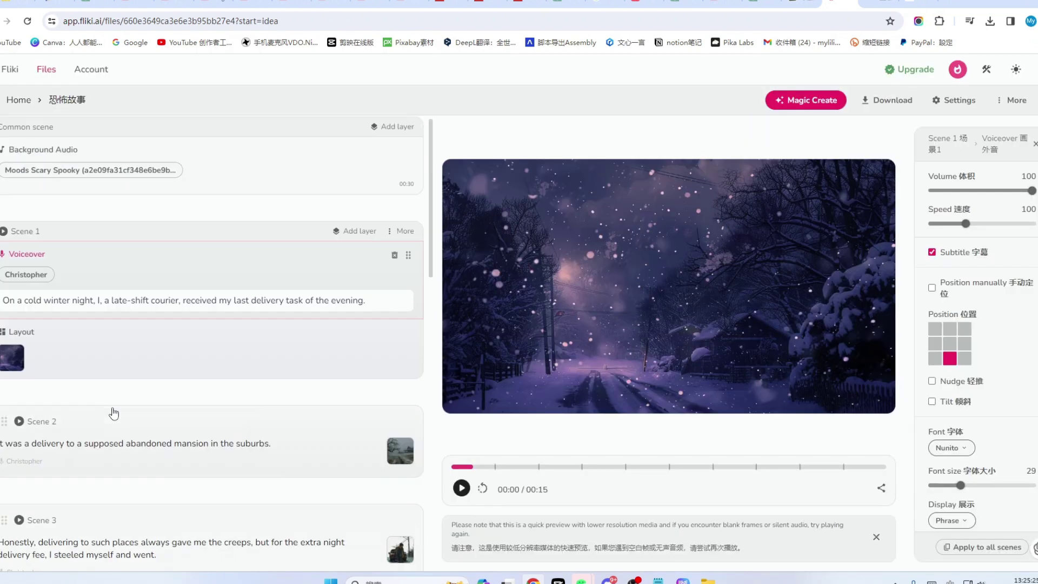
{"action": "scroll", "coordinate": [982, 270], "scroll_direction": "down", "scroll_amount": 3}
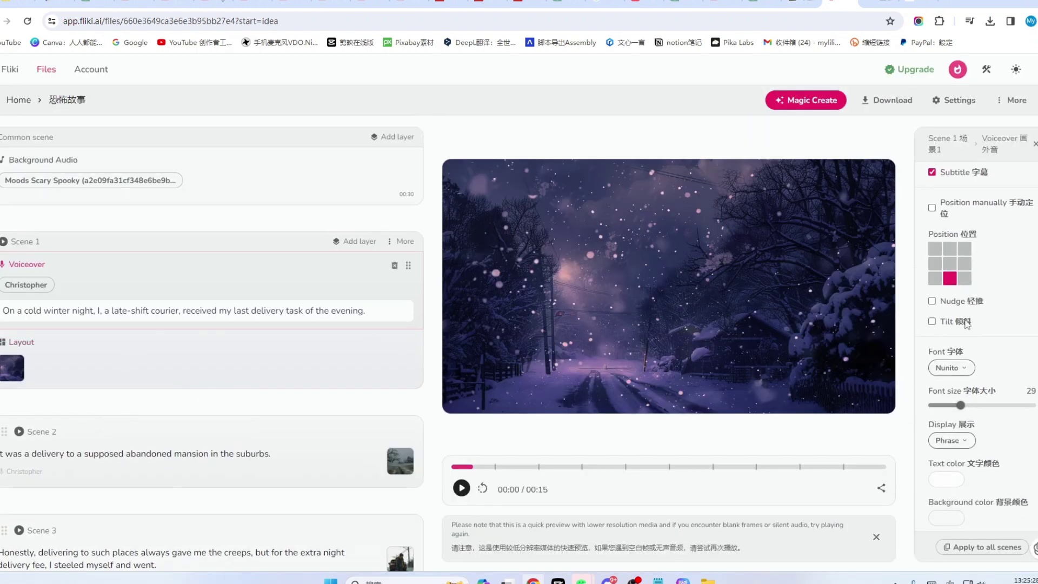
{"action": "scroll", "coordinate": [981, 270], "scroll_direction": "up", "scroll_amount": 3}
{"action": "scroll", "coordinate": [981, 266], "scroll_direction": "down", "scroll_amount": 3}
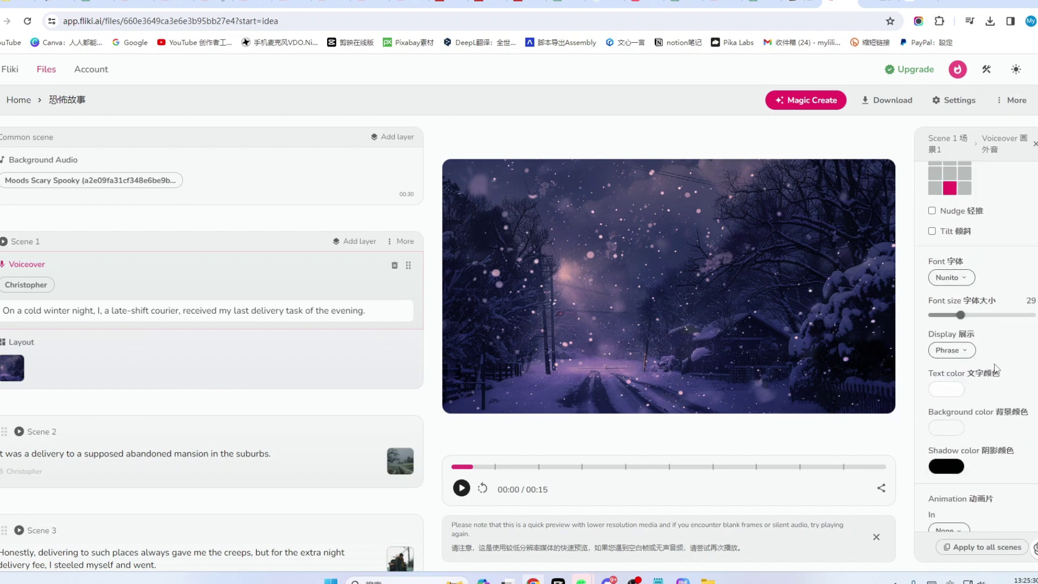
{"action": "scroll", "coordinate": [996, 368], "scroll_direction": "up", "scroll_amount": 3}
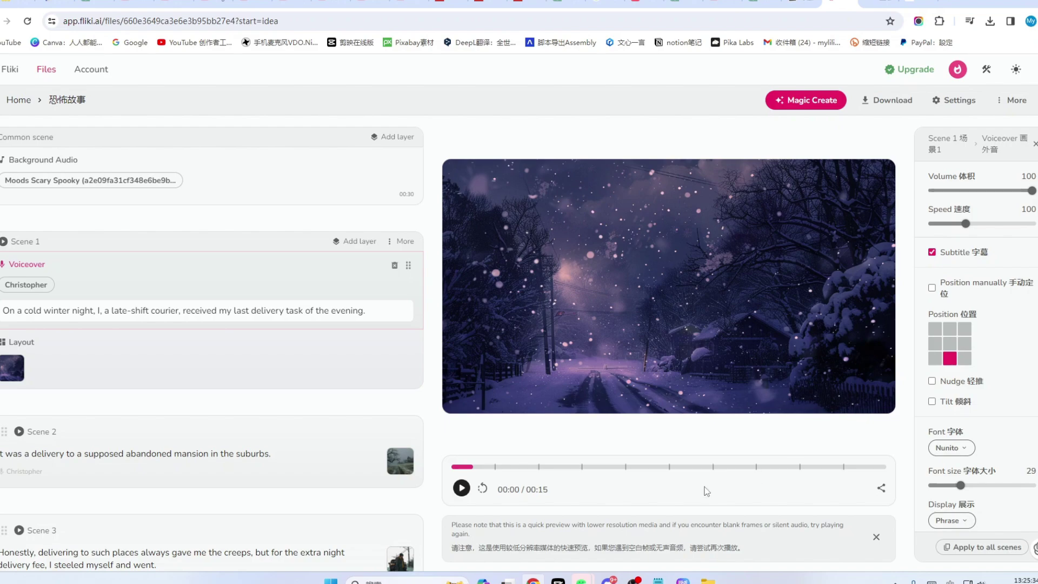
{"action": "left_click", "coordinate": [461, 488]}
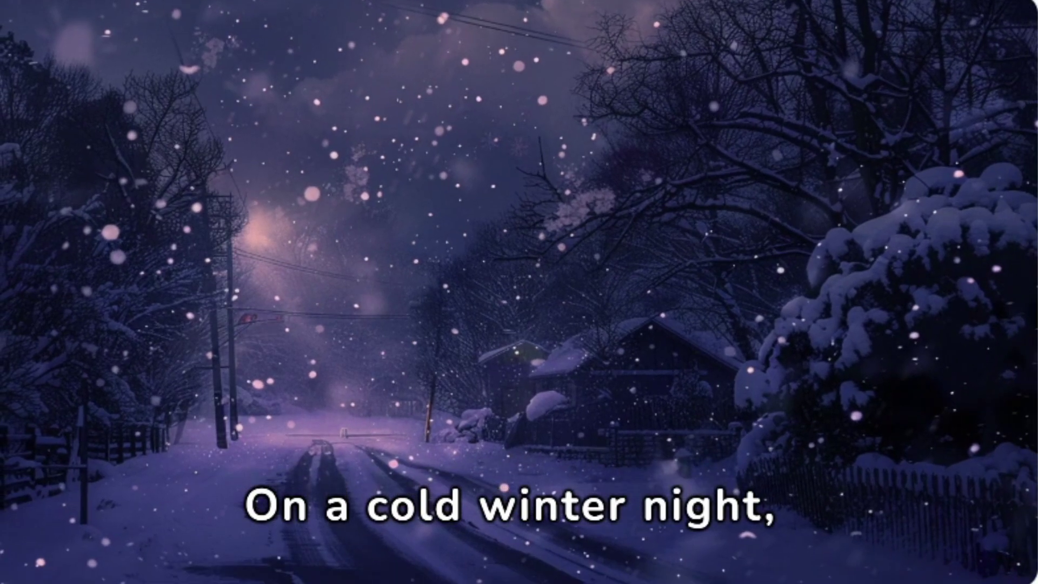